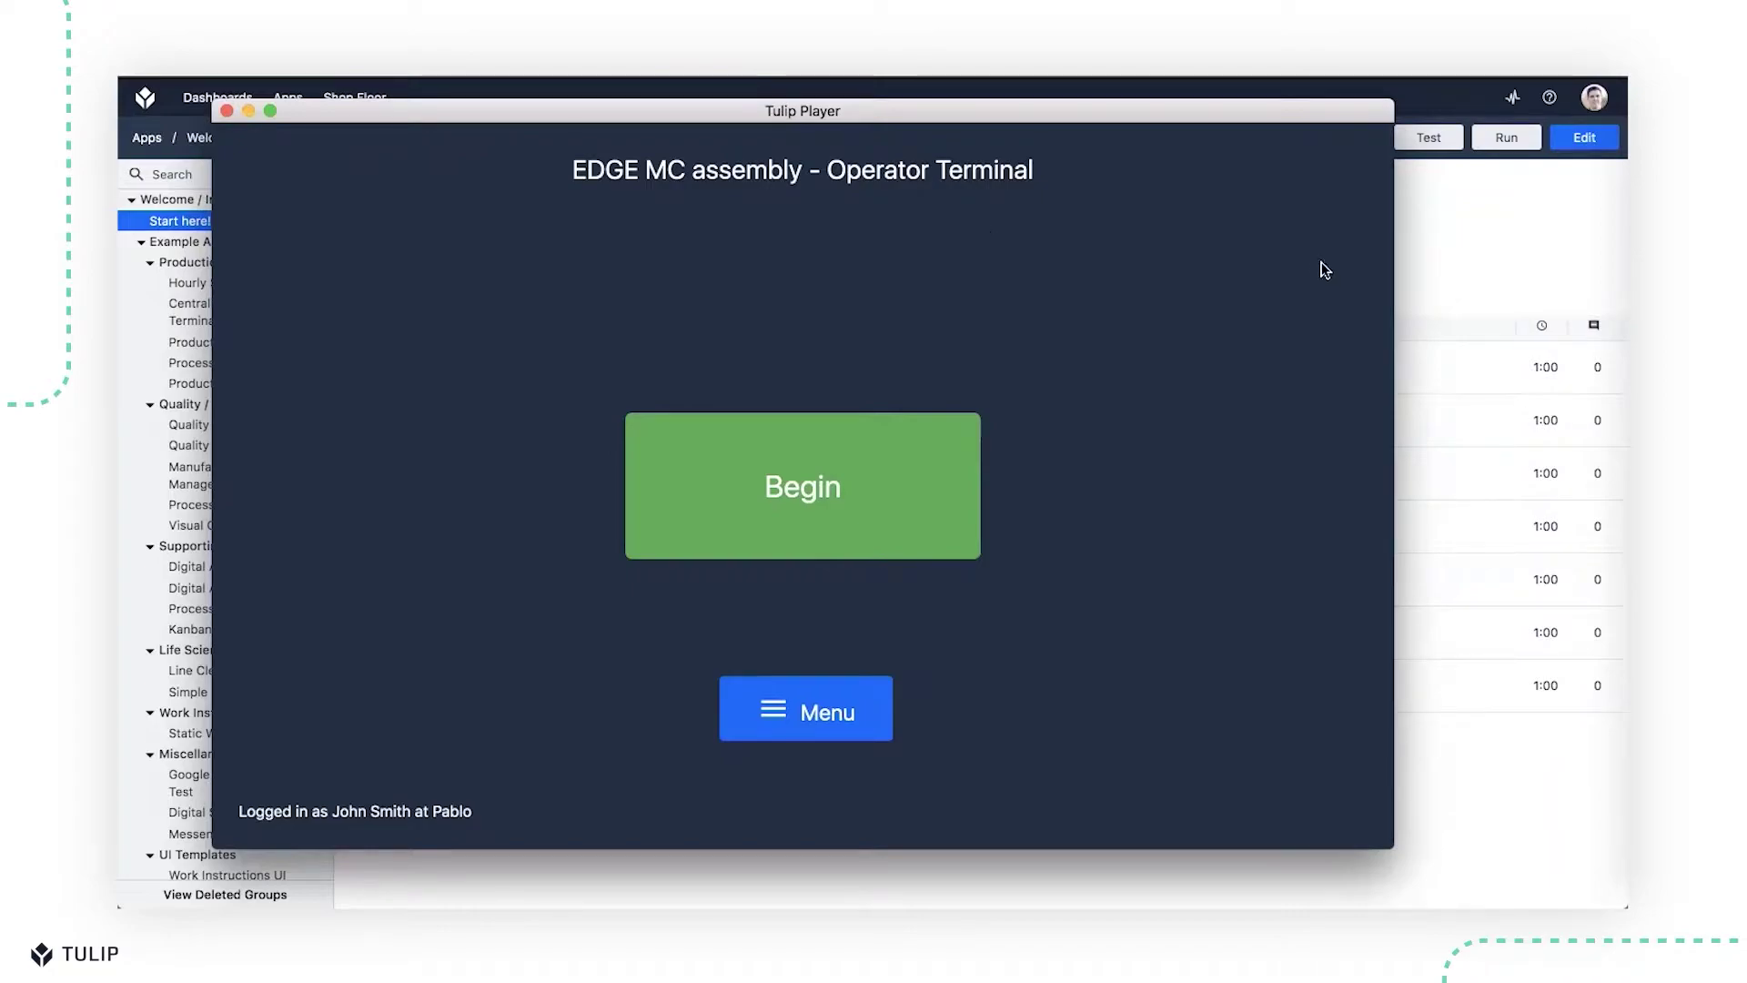
# Close the Tulip Player window and browse the Tulip Library app catalogue
pyautogui.click(1441, 261)
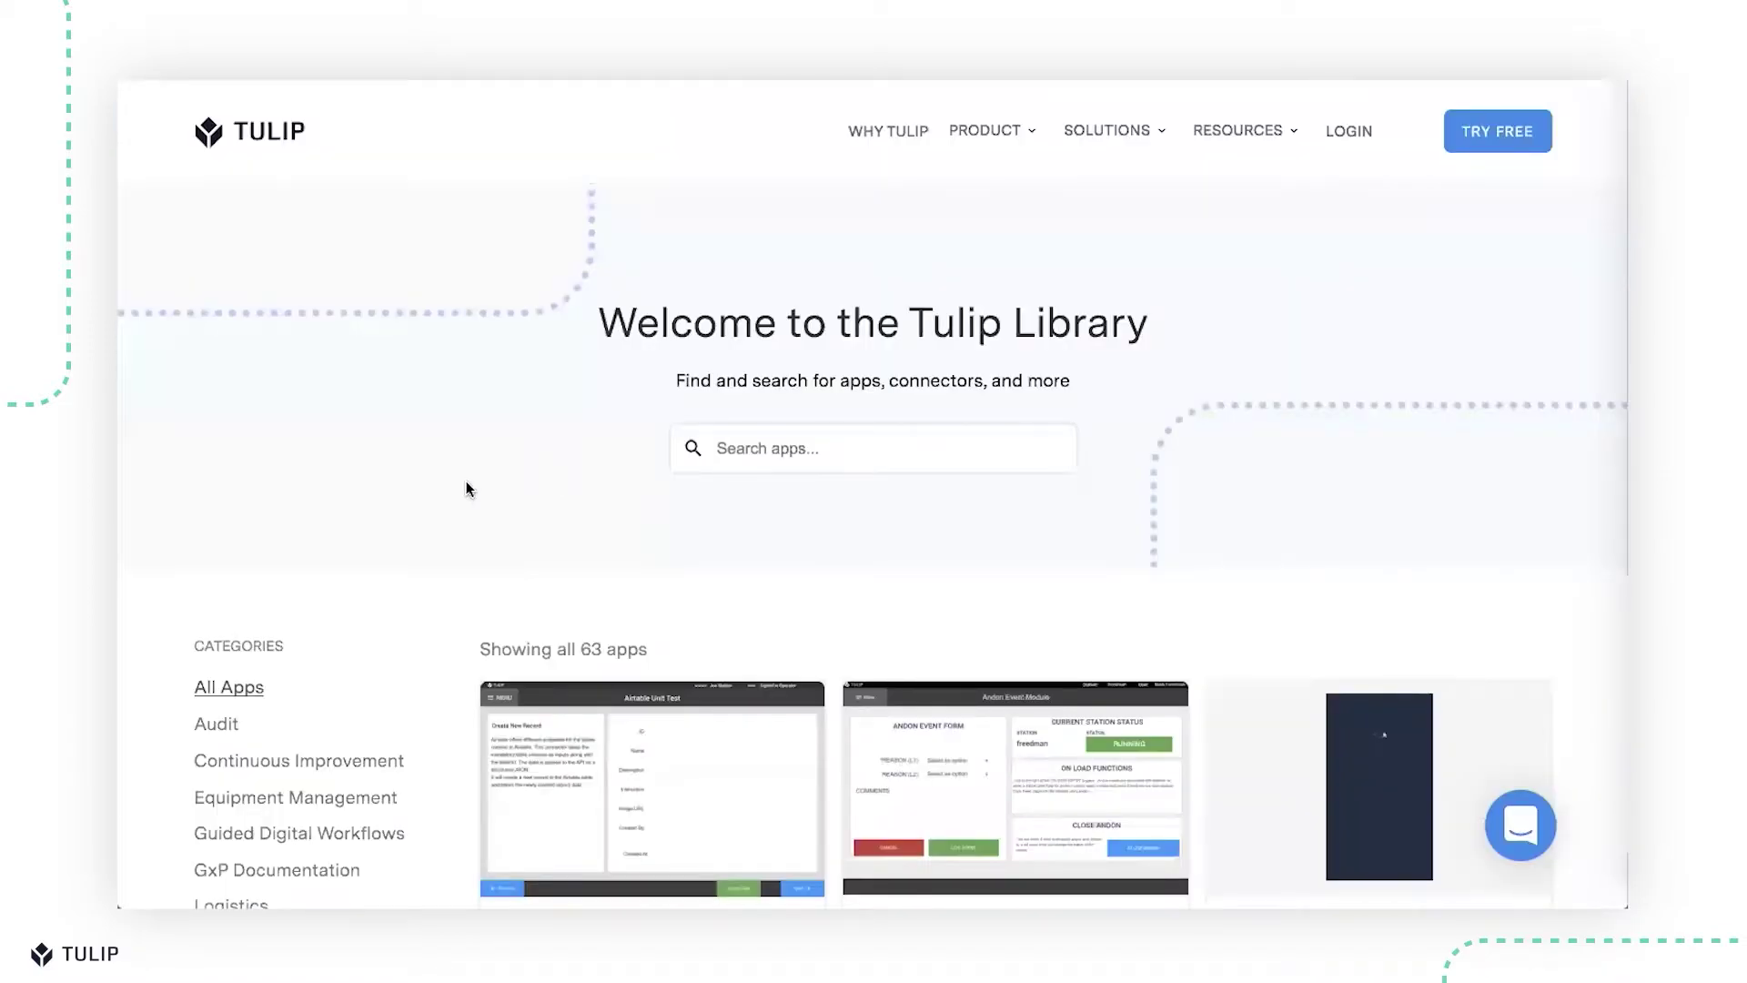
pyautogui.scroll(-1, 446, 500)
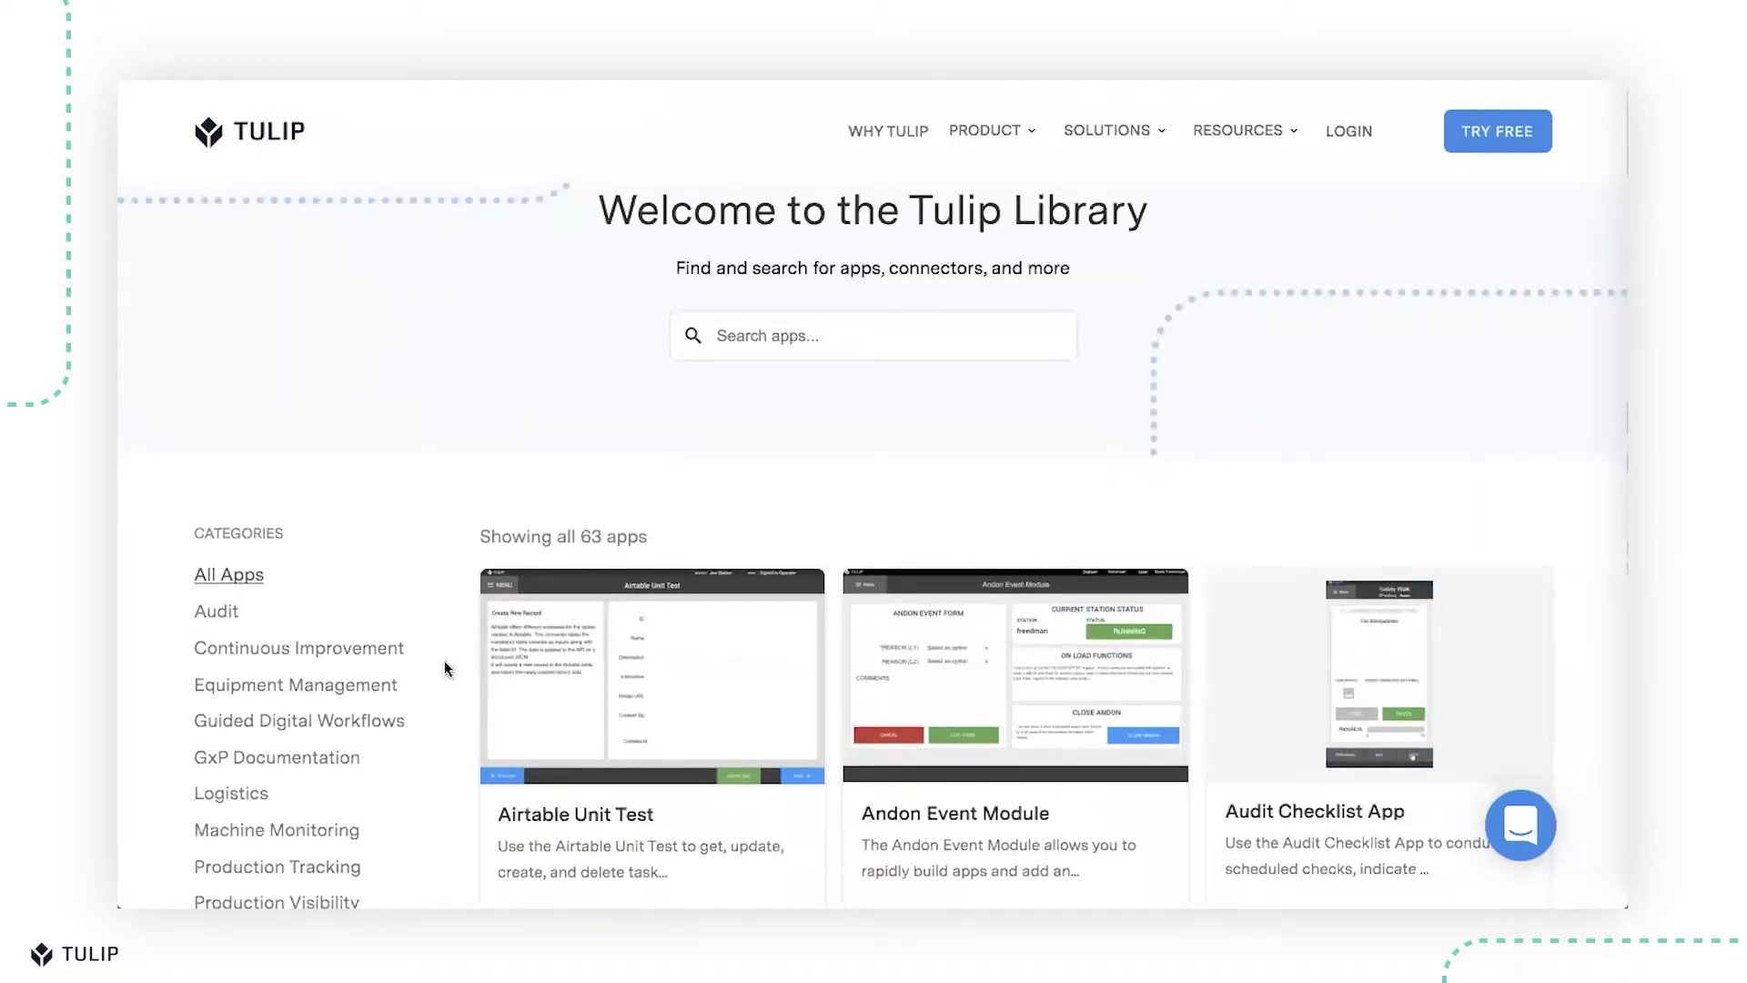
pyautogui.scroll(-1, 446, 668)
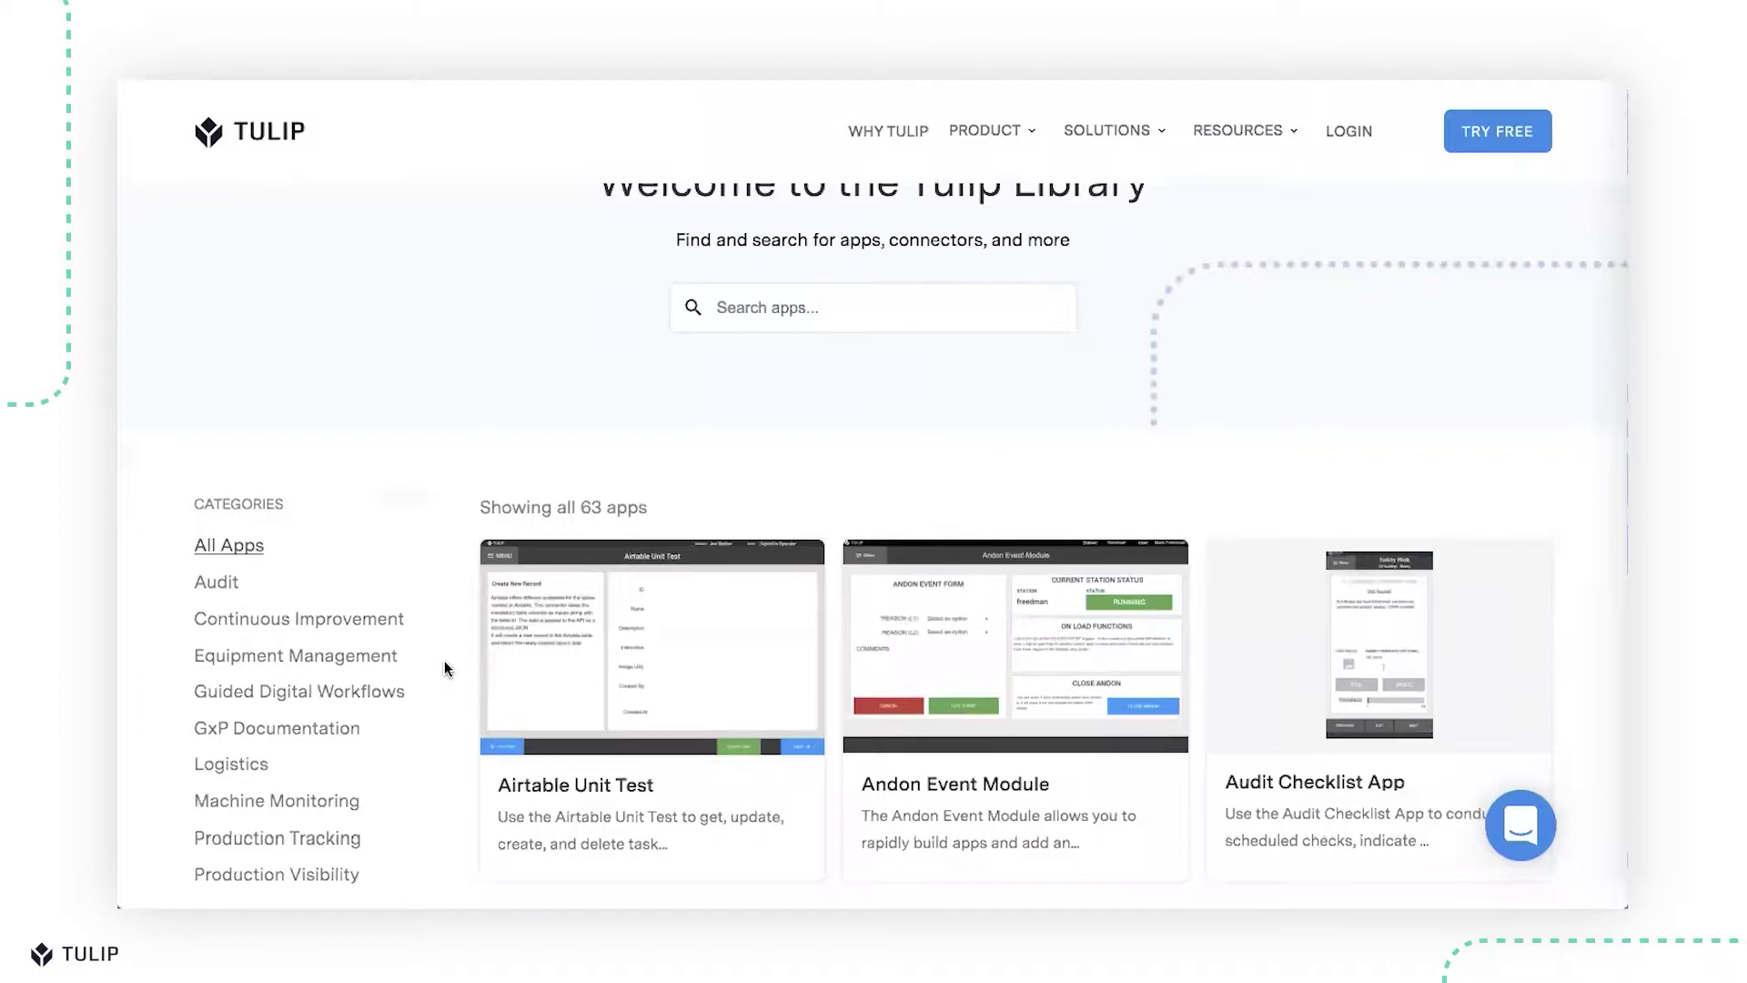
pyautogui.scroll(-1, 446, 669)
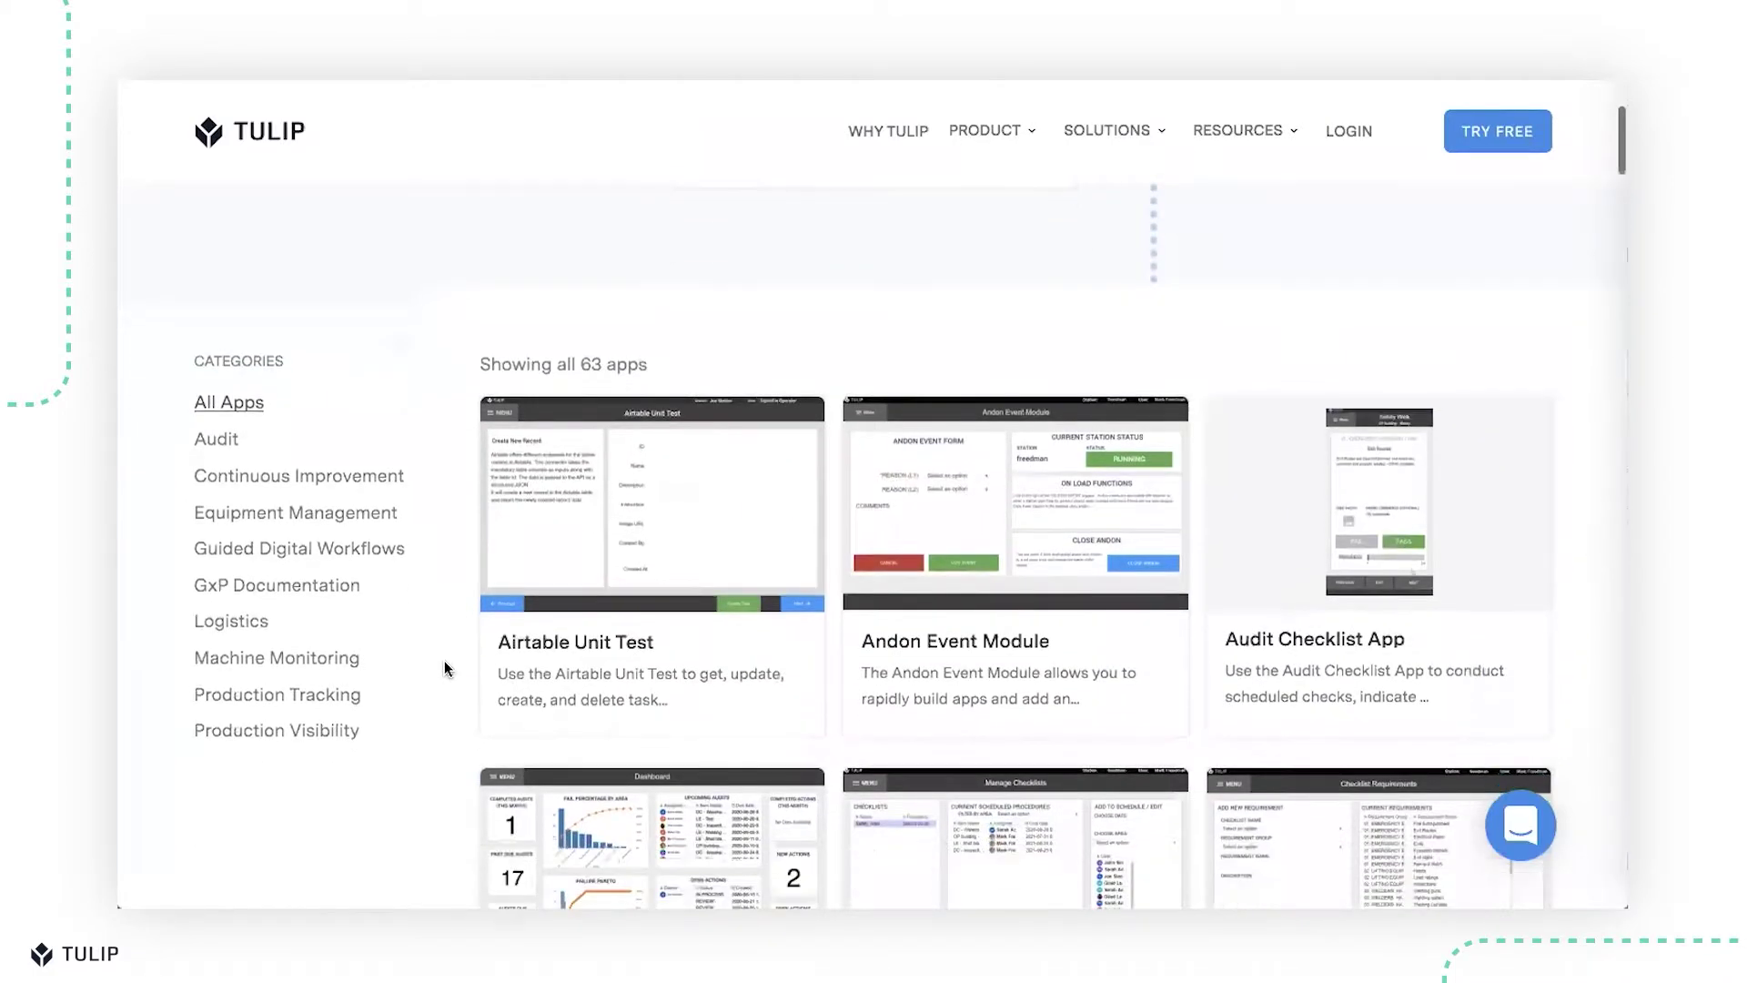
pyautogui.scroll(1, 446, 668)
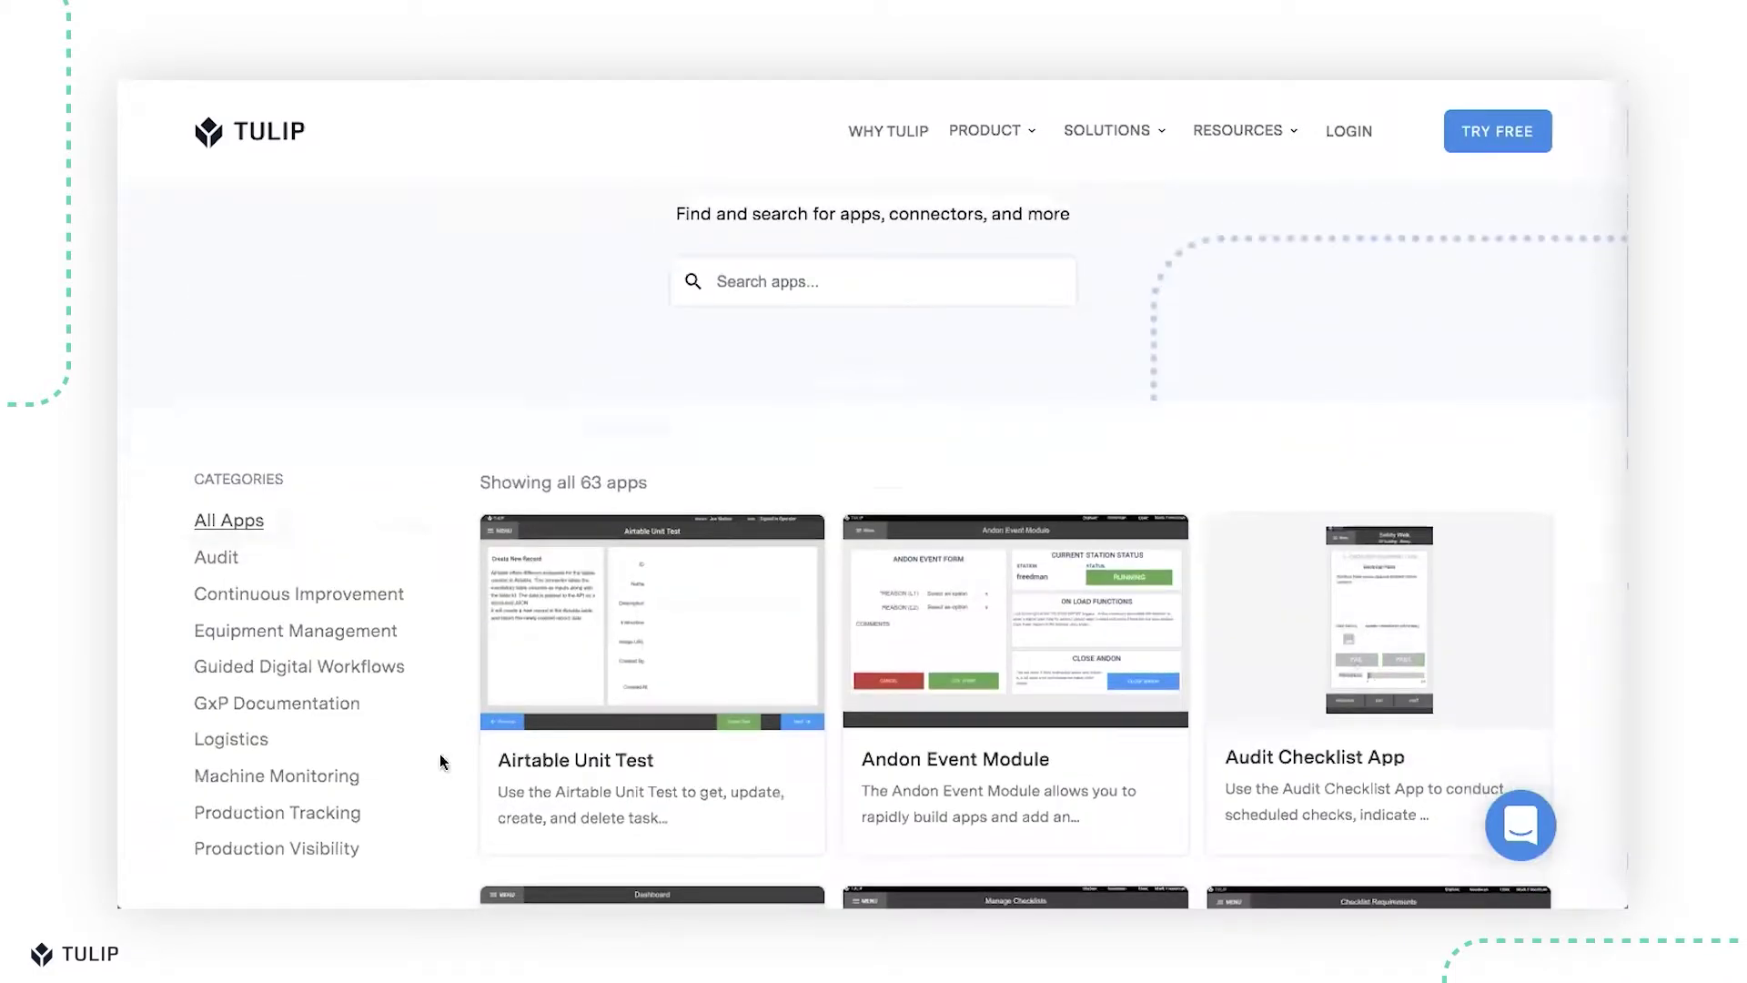
pyautogui.scroll(-2, 445, 761)
pyautogui.scroll(2, 440, 761)
# Search the library for 'machine' and open the Machine Monitoring App's page
pyautogui.click(898, 311)
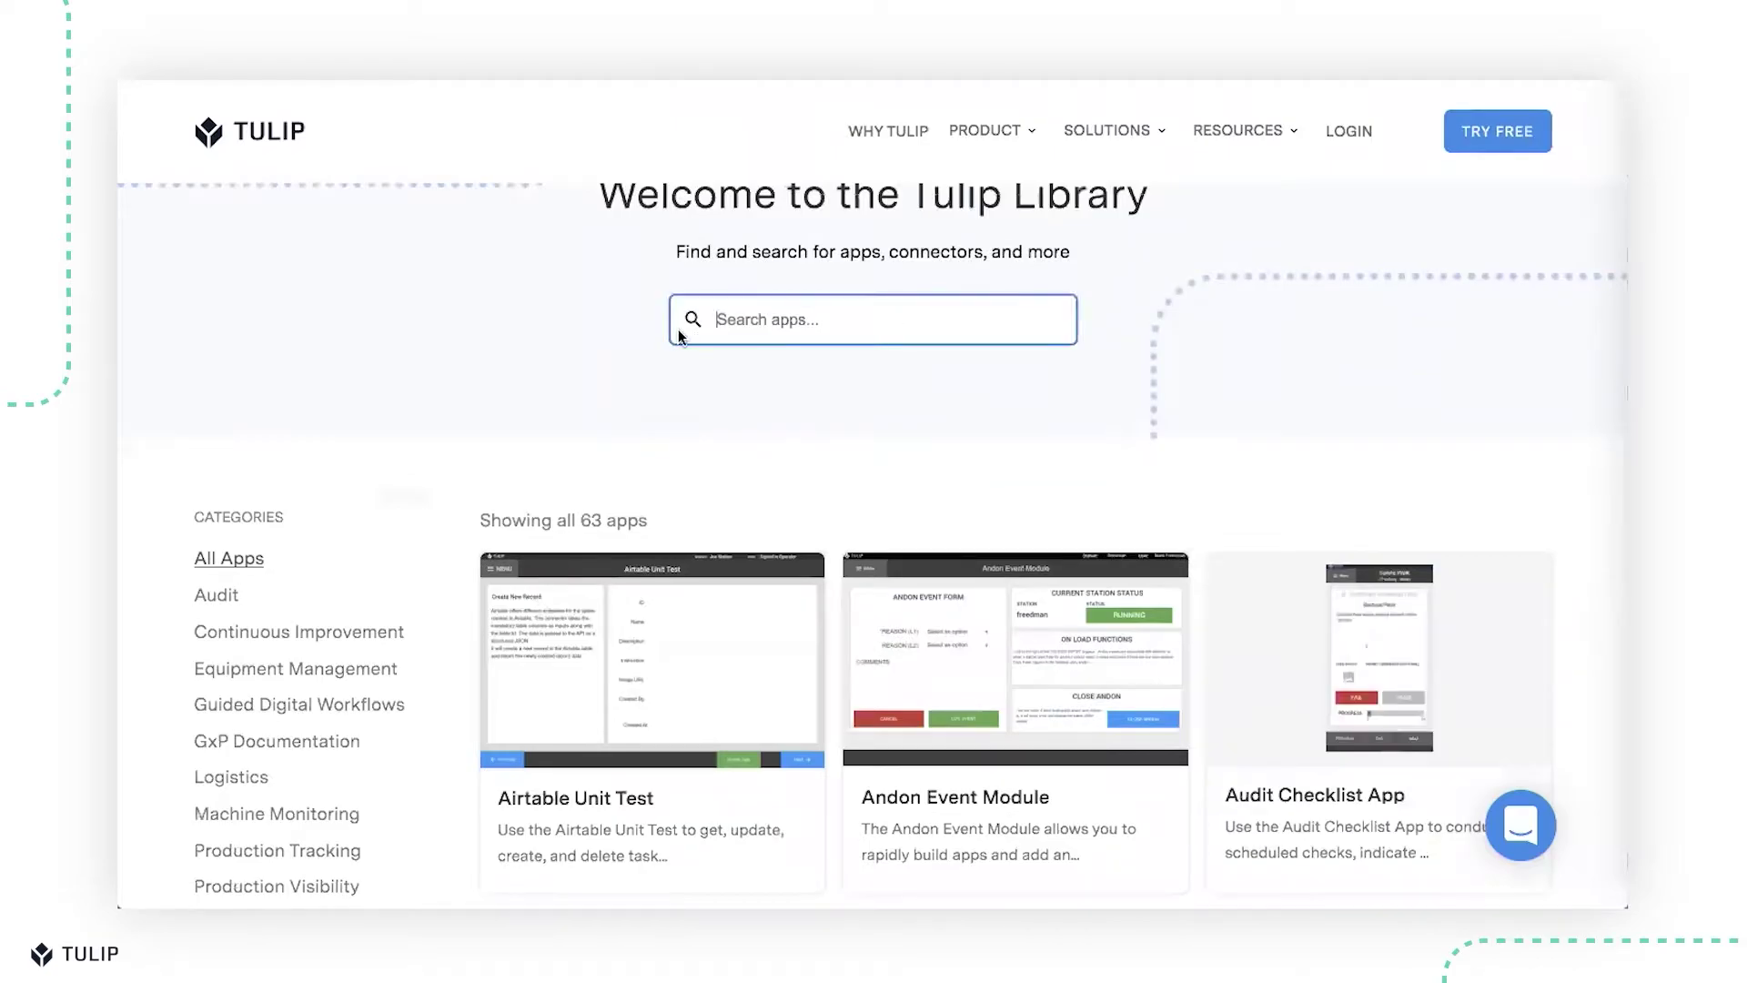
pyautogui.write('machine')
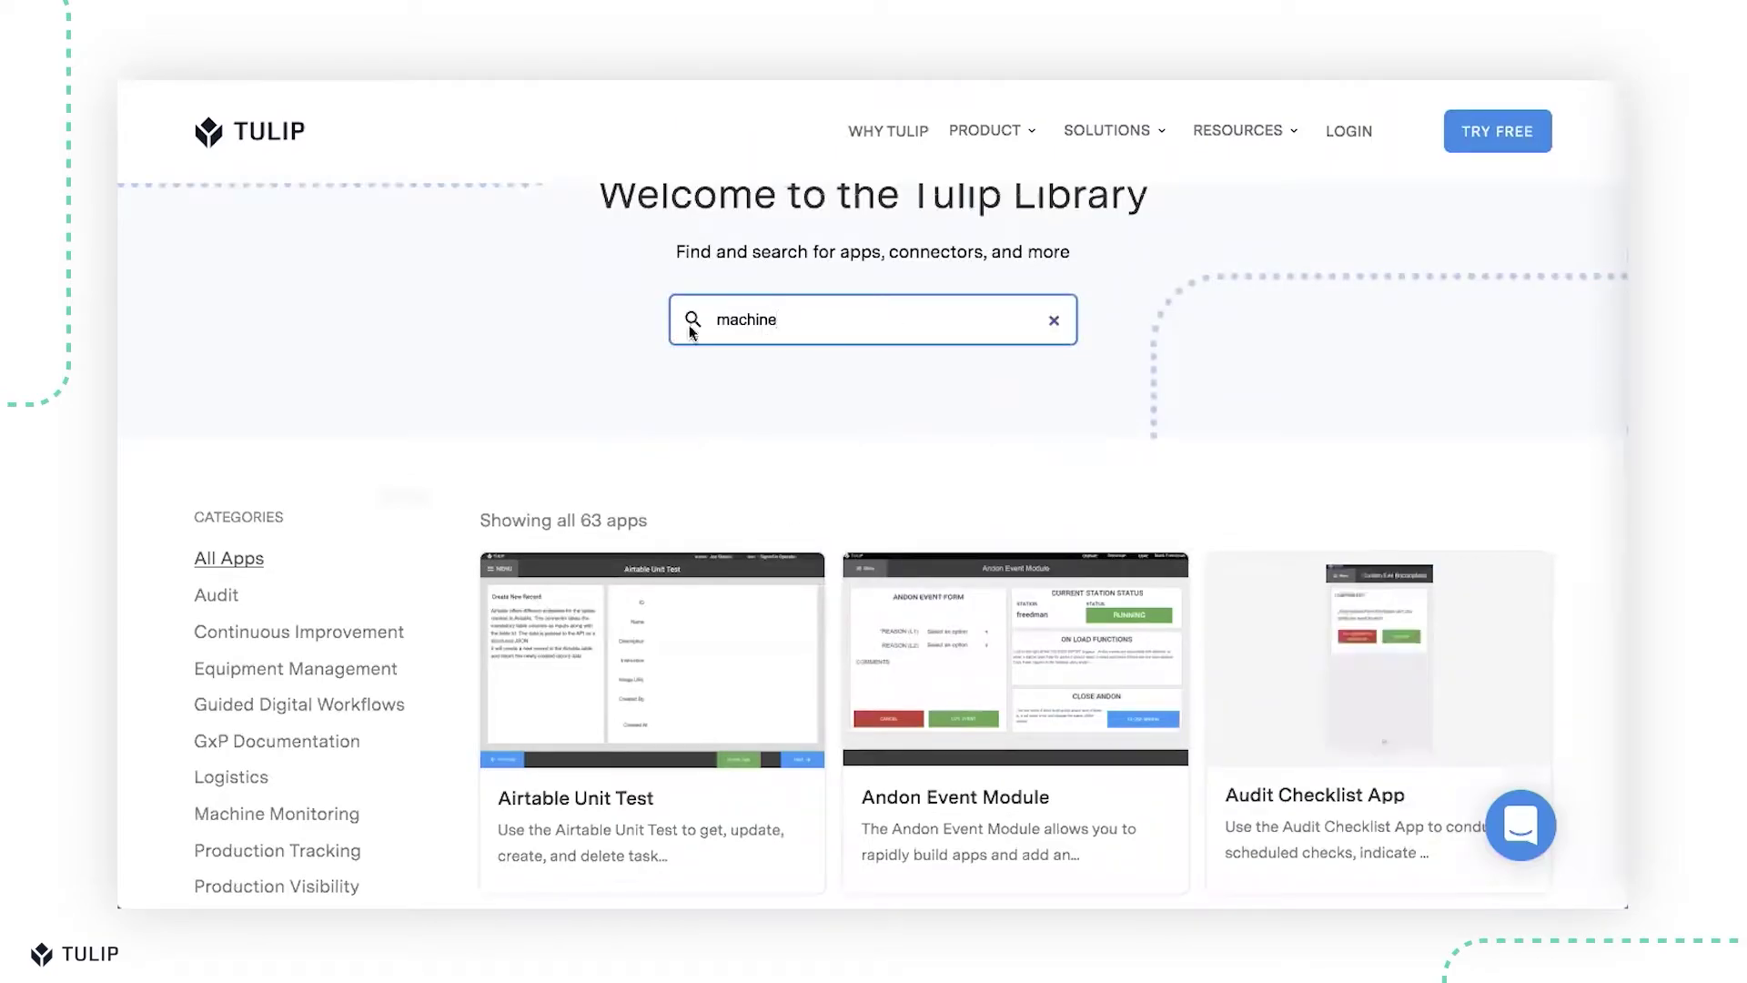
pyautogui.press('Return')
pyautogui.scroll(-2, 820, 491)
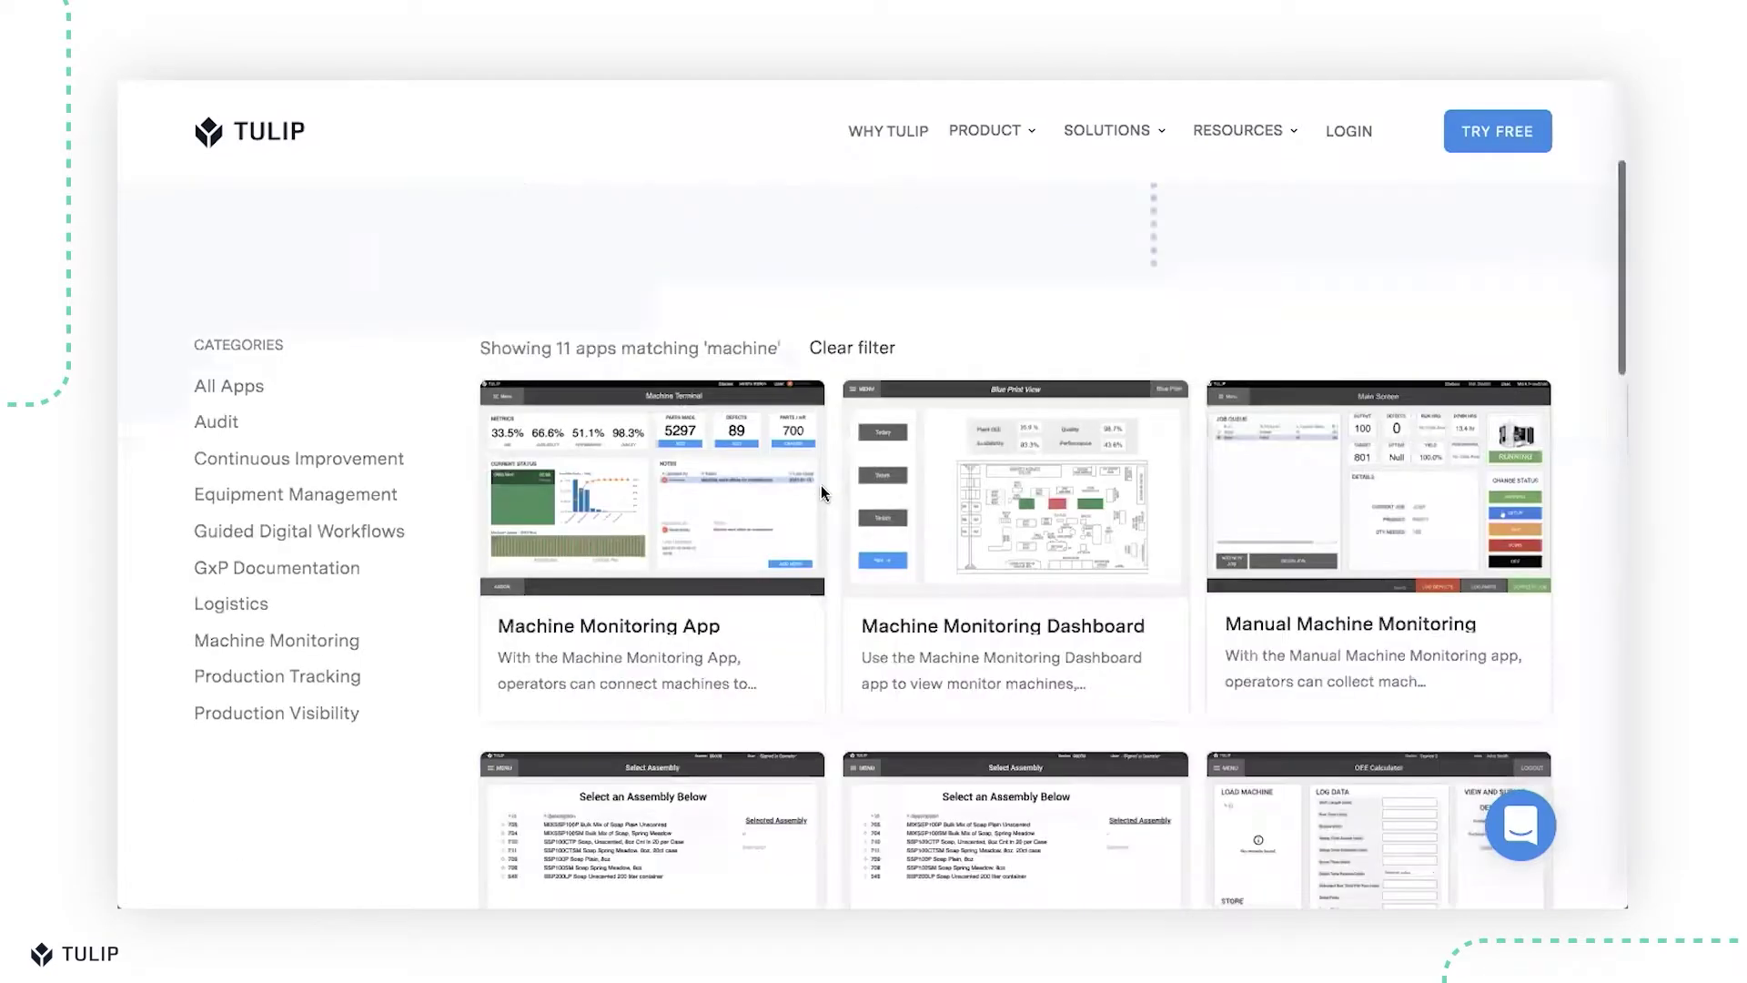
pyautogui.scroll(-1, 822, 492)
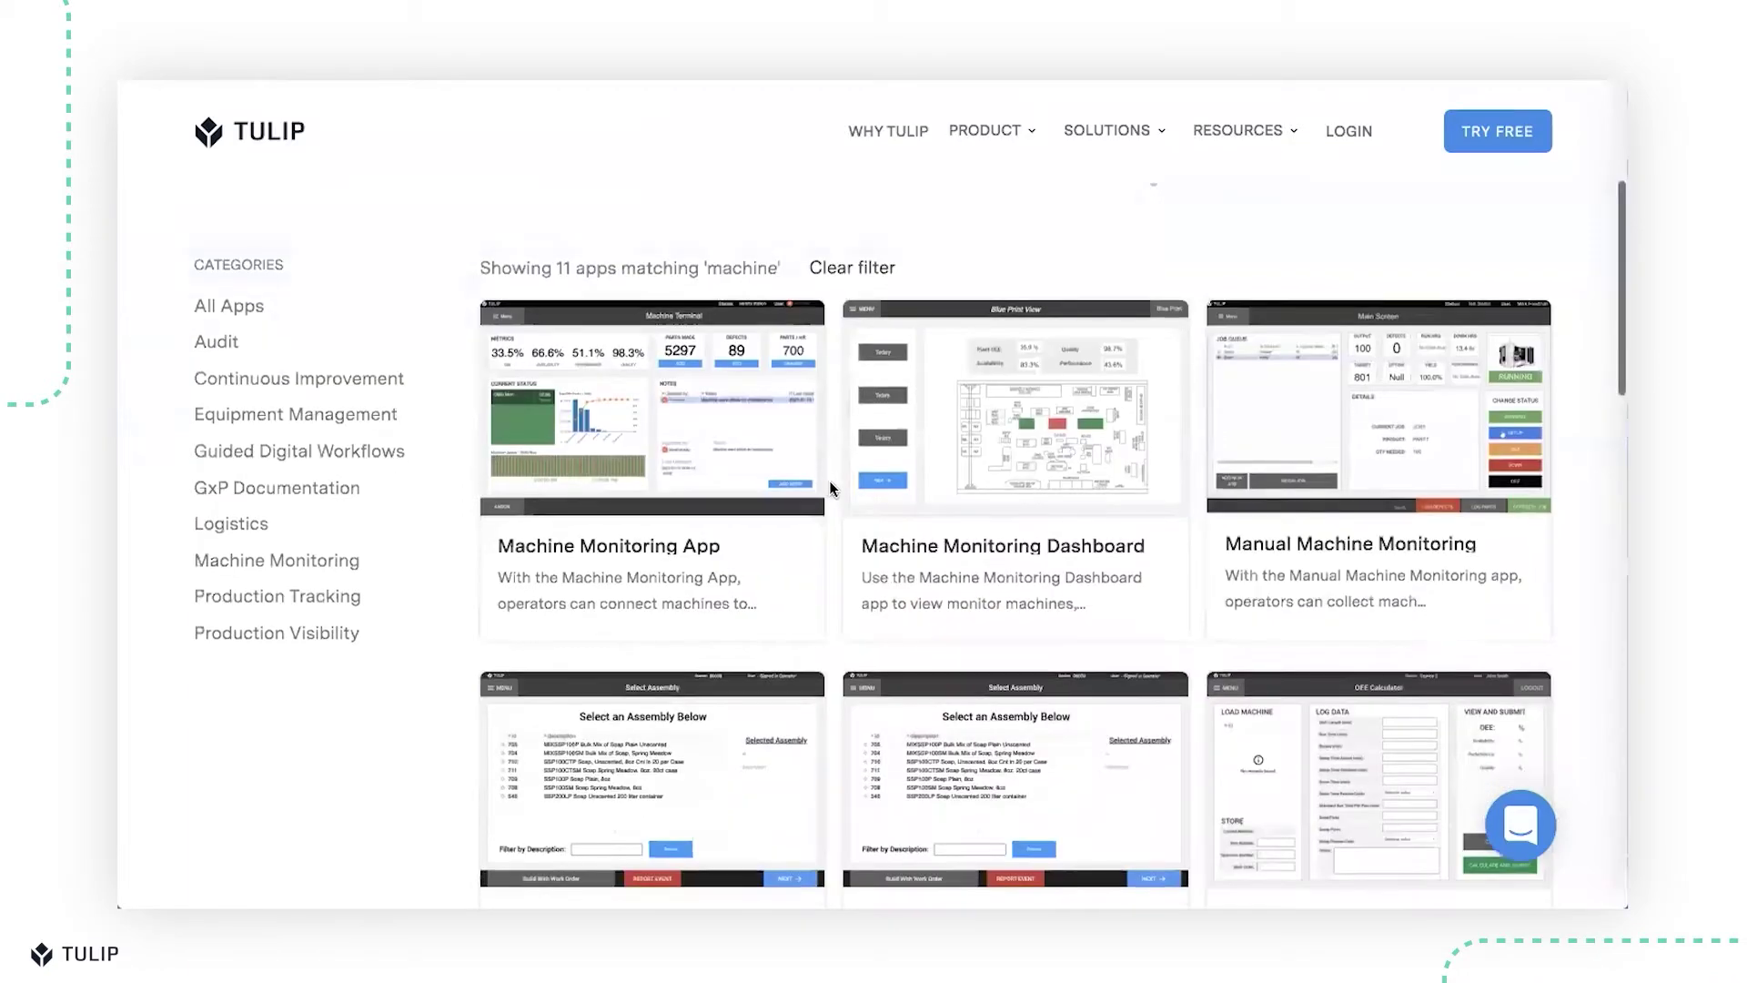
pyautogui.click(741, 415)
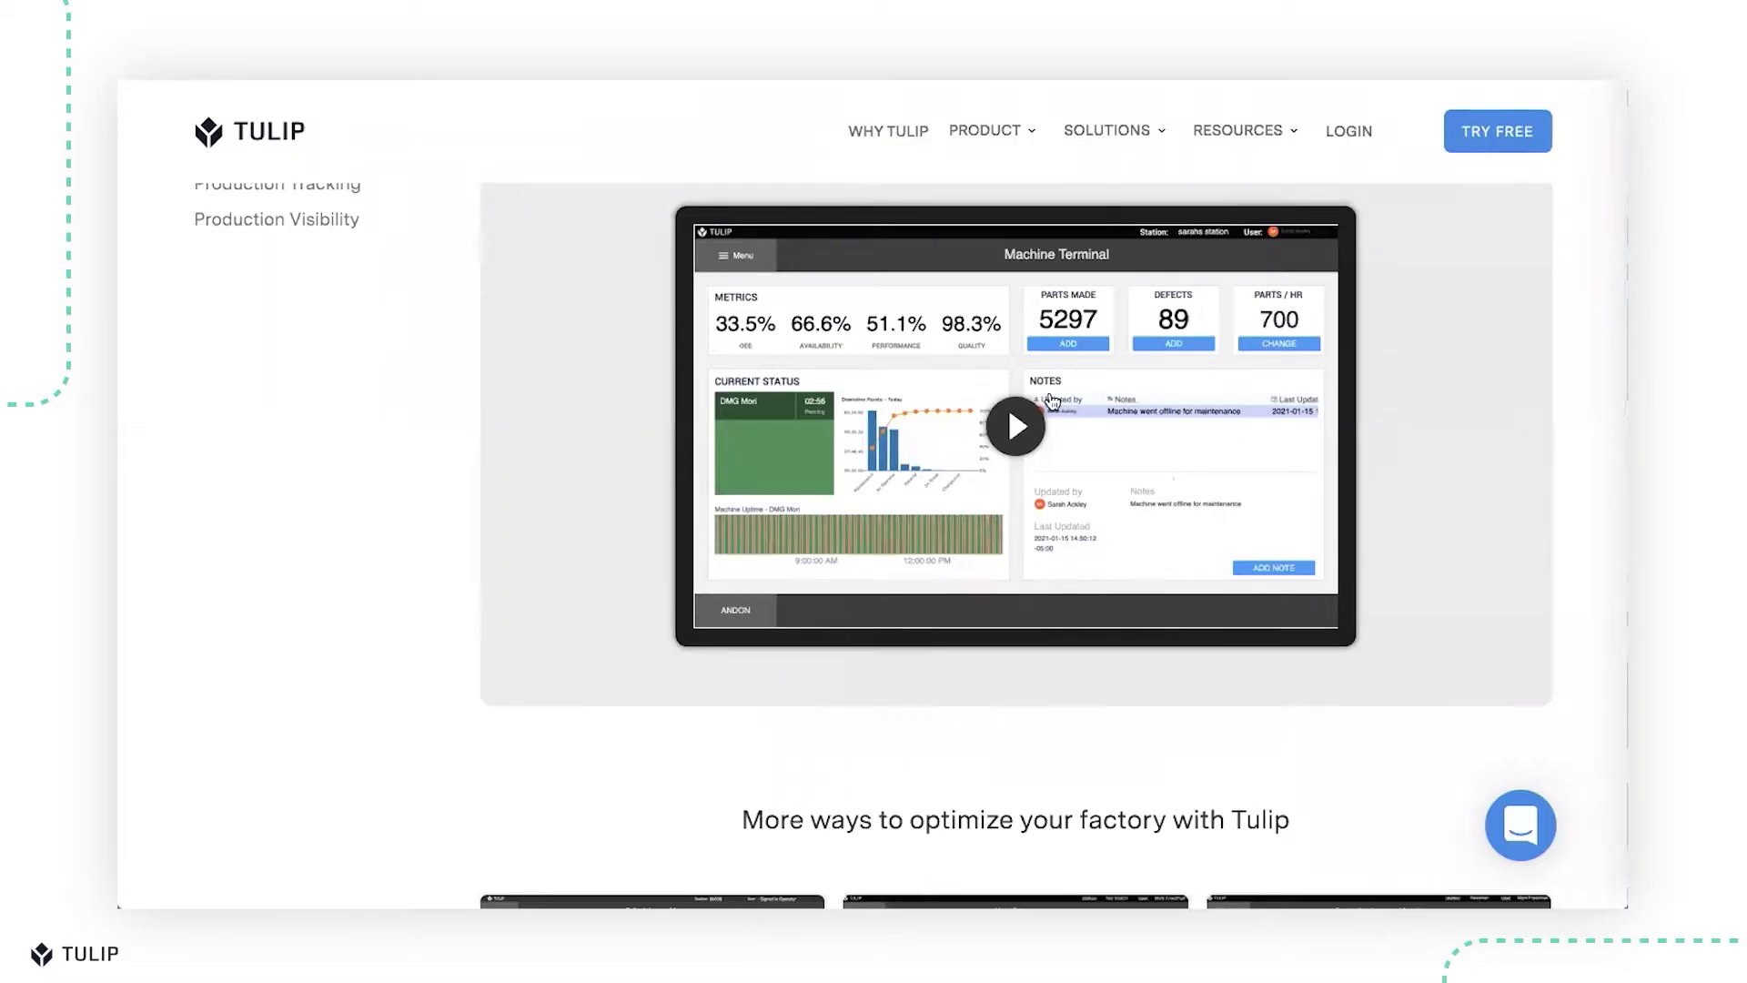
# Install the Machine Monitoring App into the suggested account URL, then switch back to Tulip Player
pyautogui.scroll(4, 819, 440)
pyautogui.scroll(1, 1010, 346)
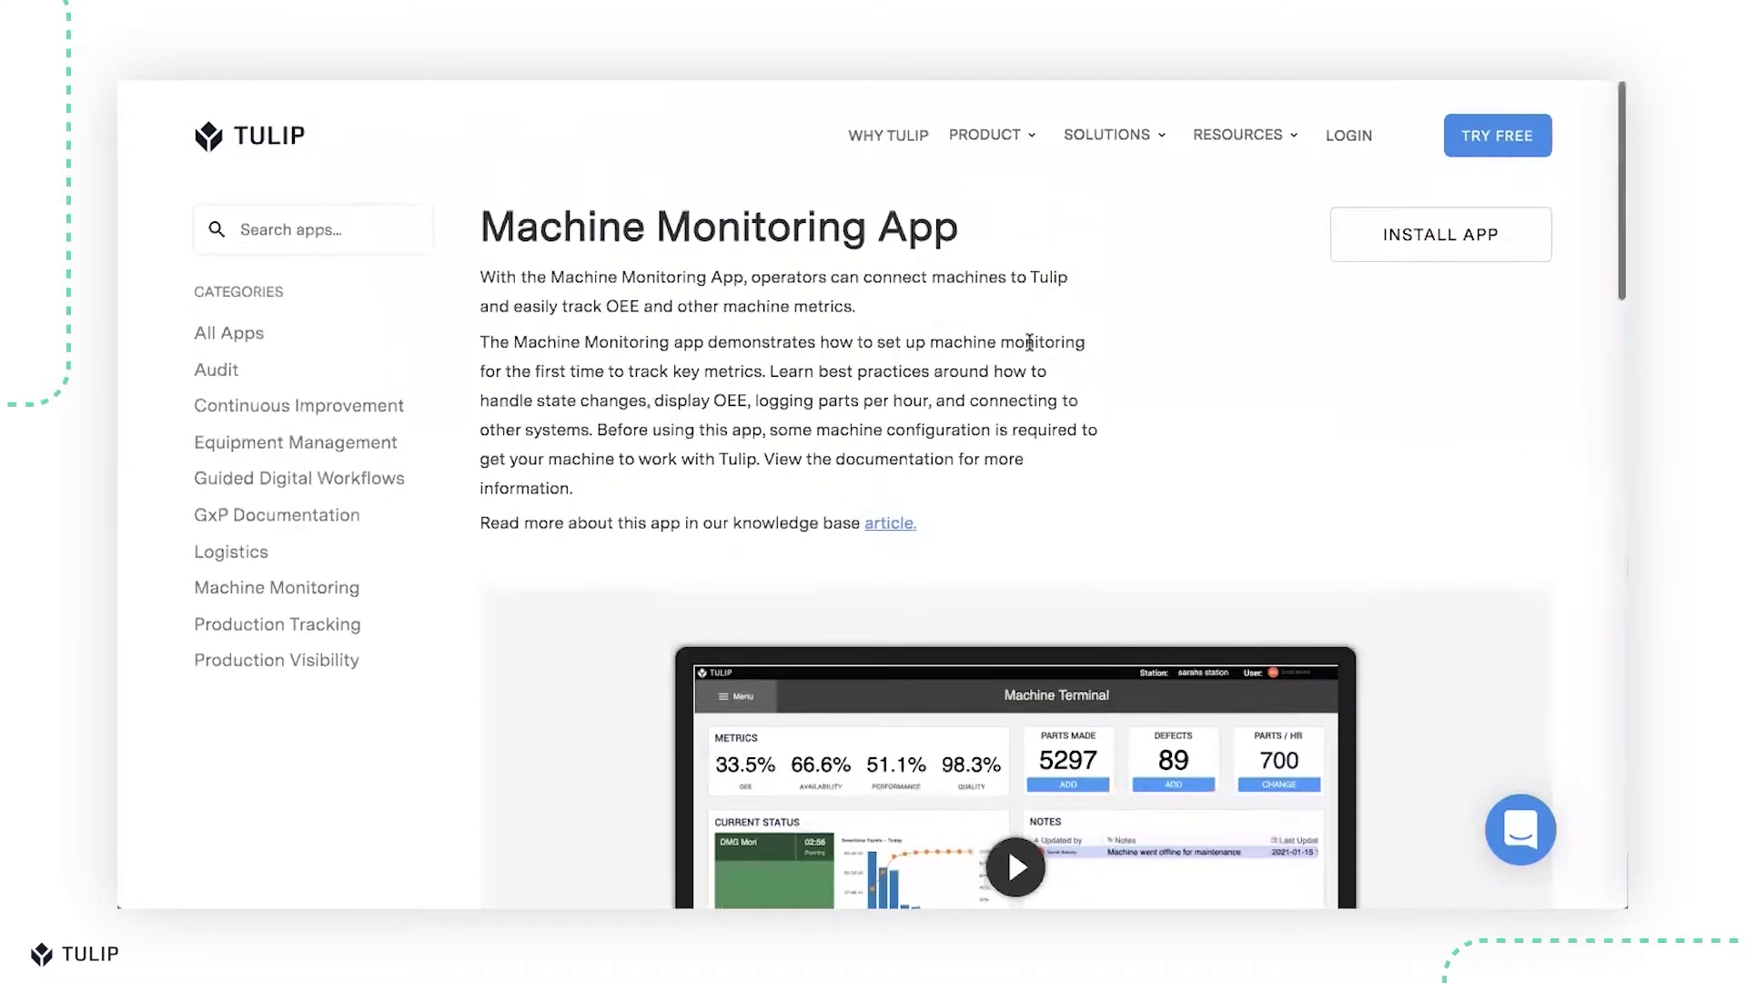
pyautogui.click(1454, 232)
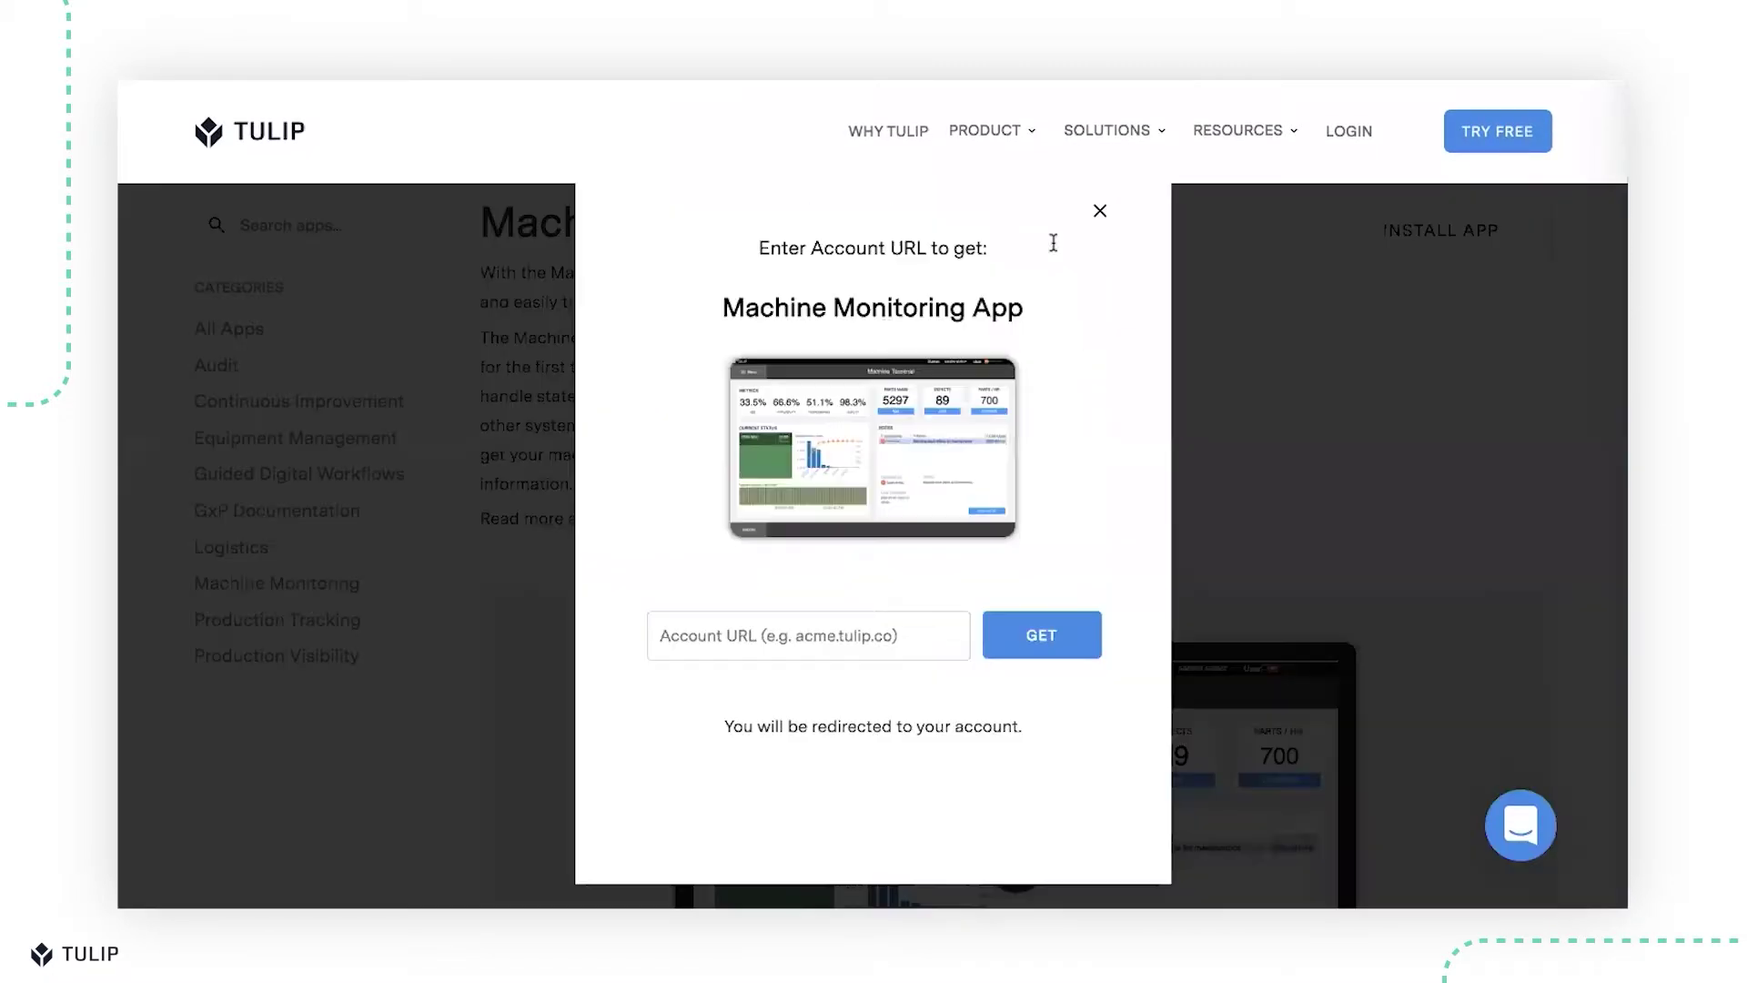
pyautogui.click(824, 639)
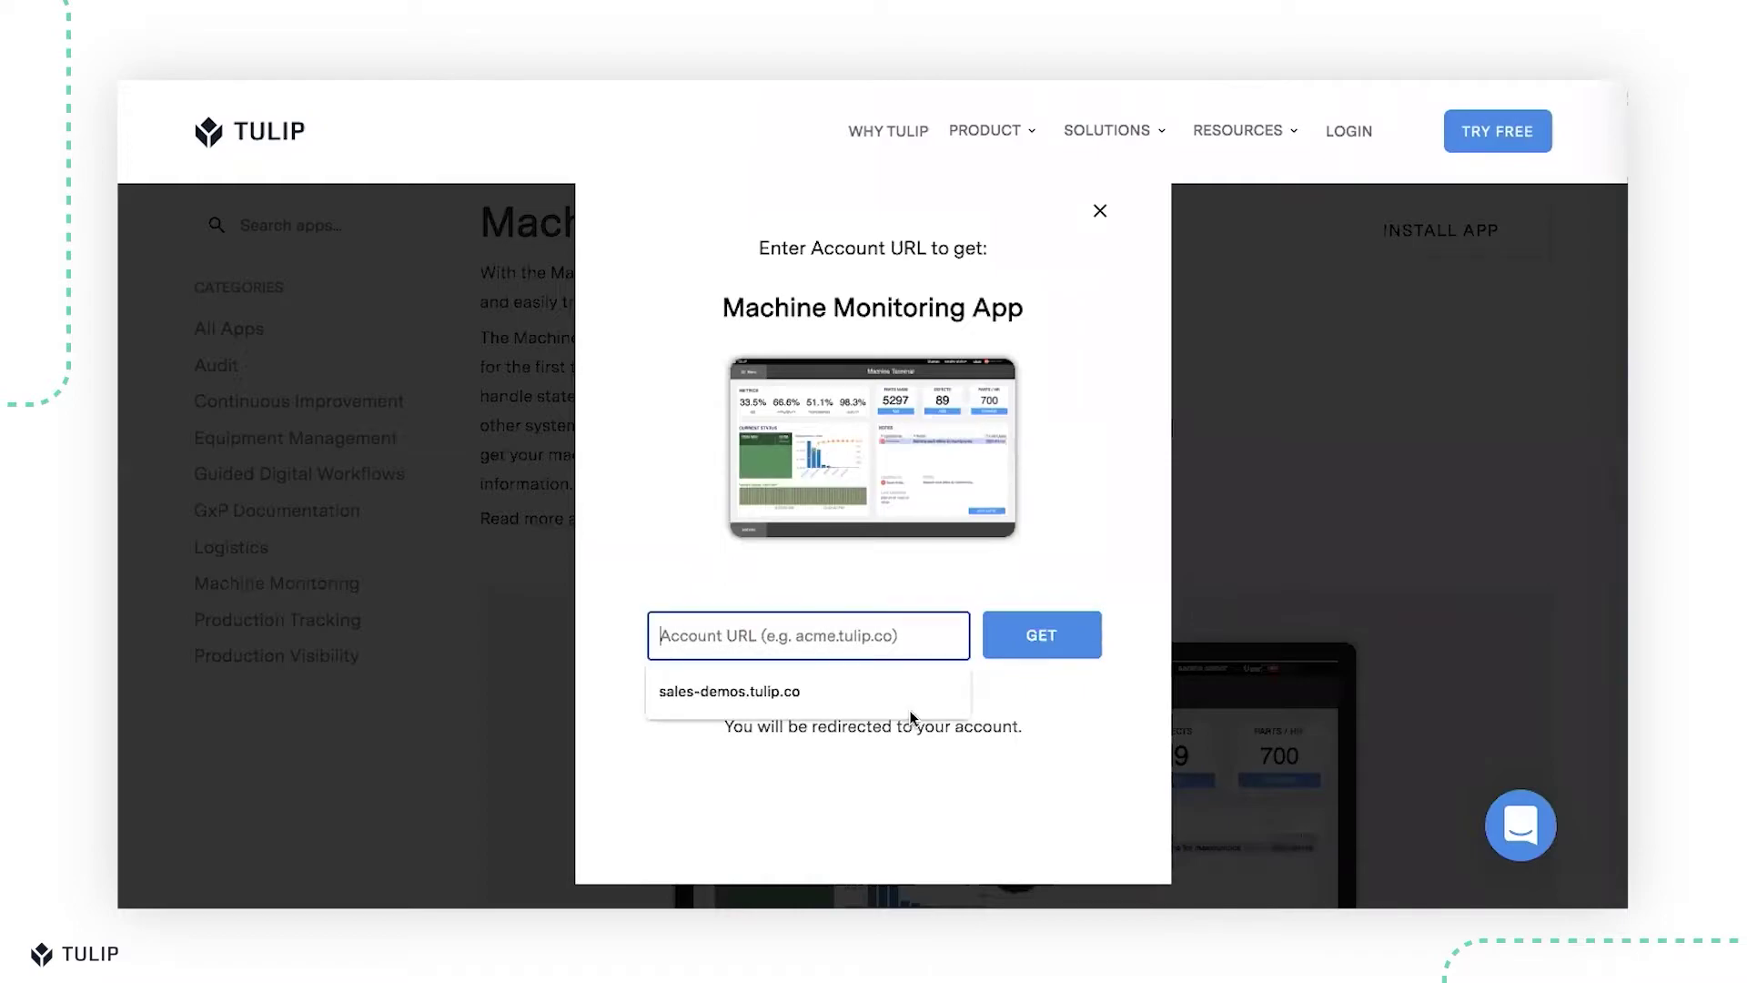
pyautogui.click(809, 693)
pyautogui.click(1049, 635)
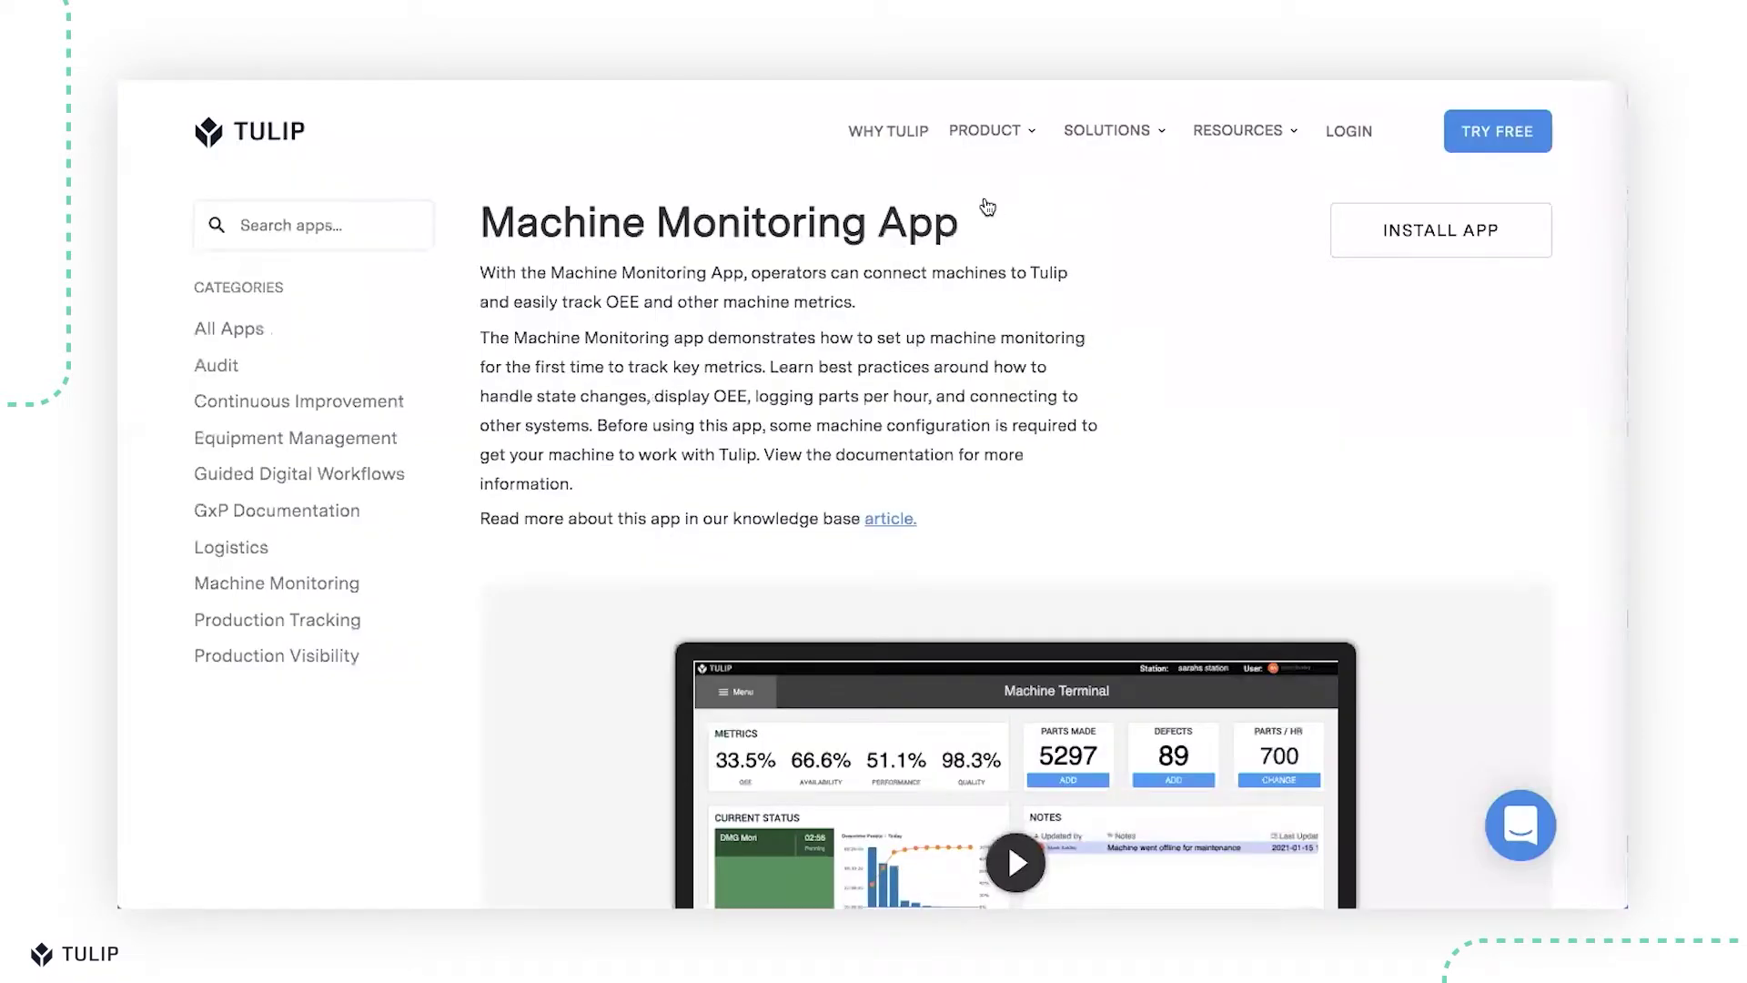
pyautogui.press('super+Tab')
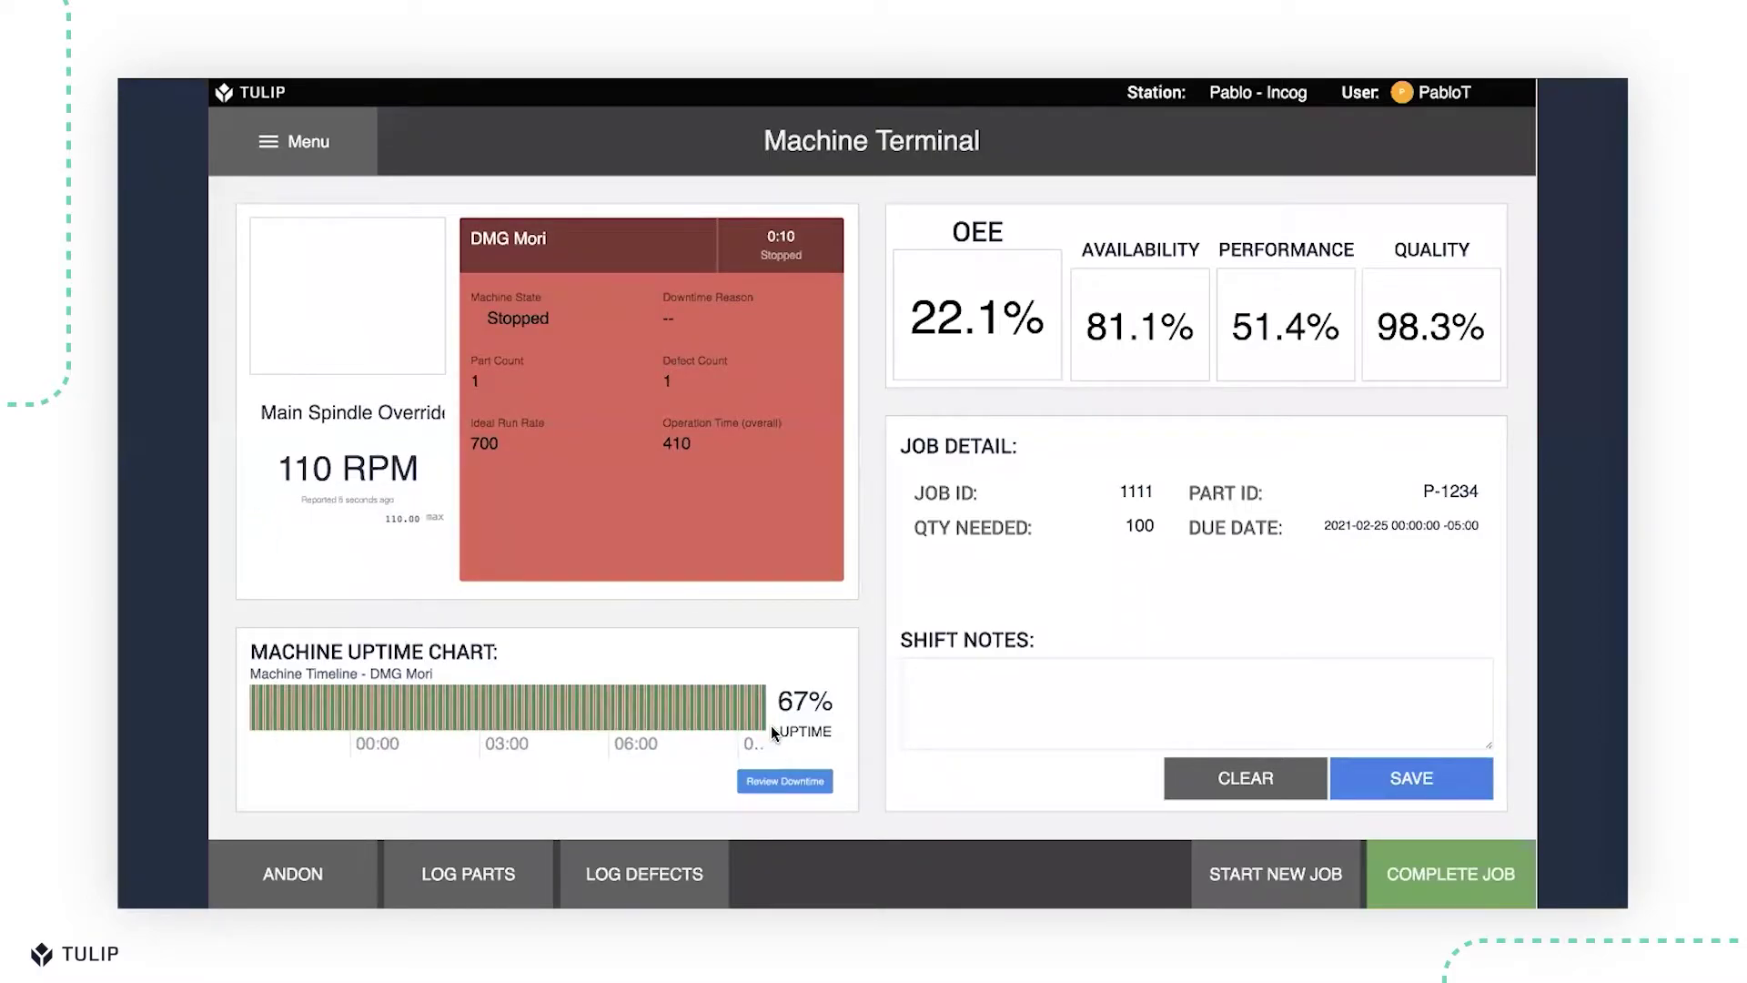
# Look over the DMG Mori downtime periods and reasons, then exit to the apps list
pyautogui.click(788, 776)
pyautogui.scroll(-2, 1106, 508)
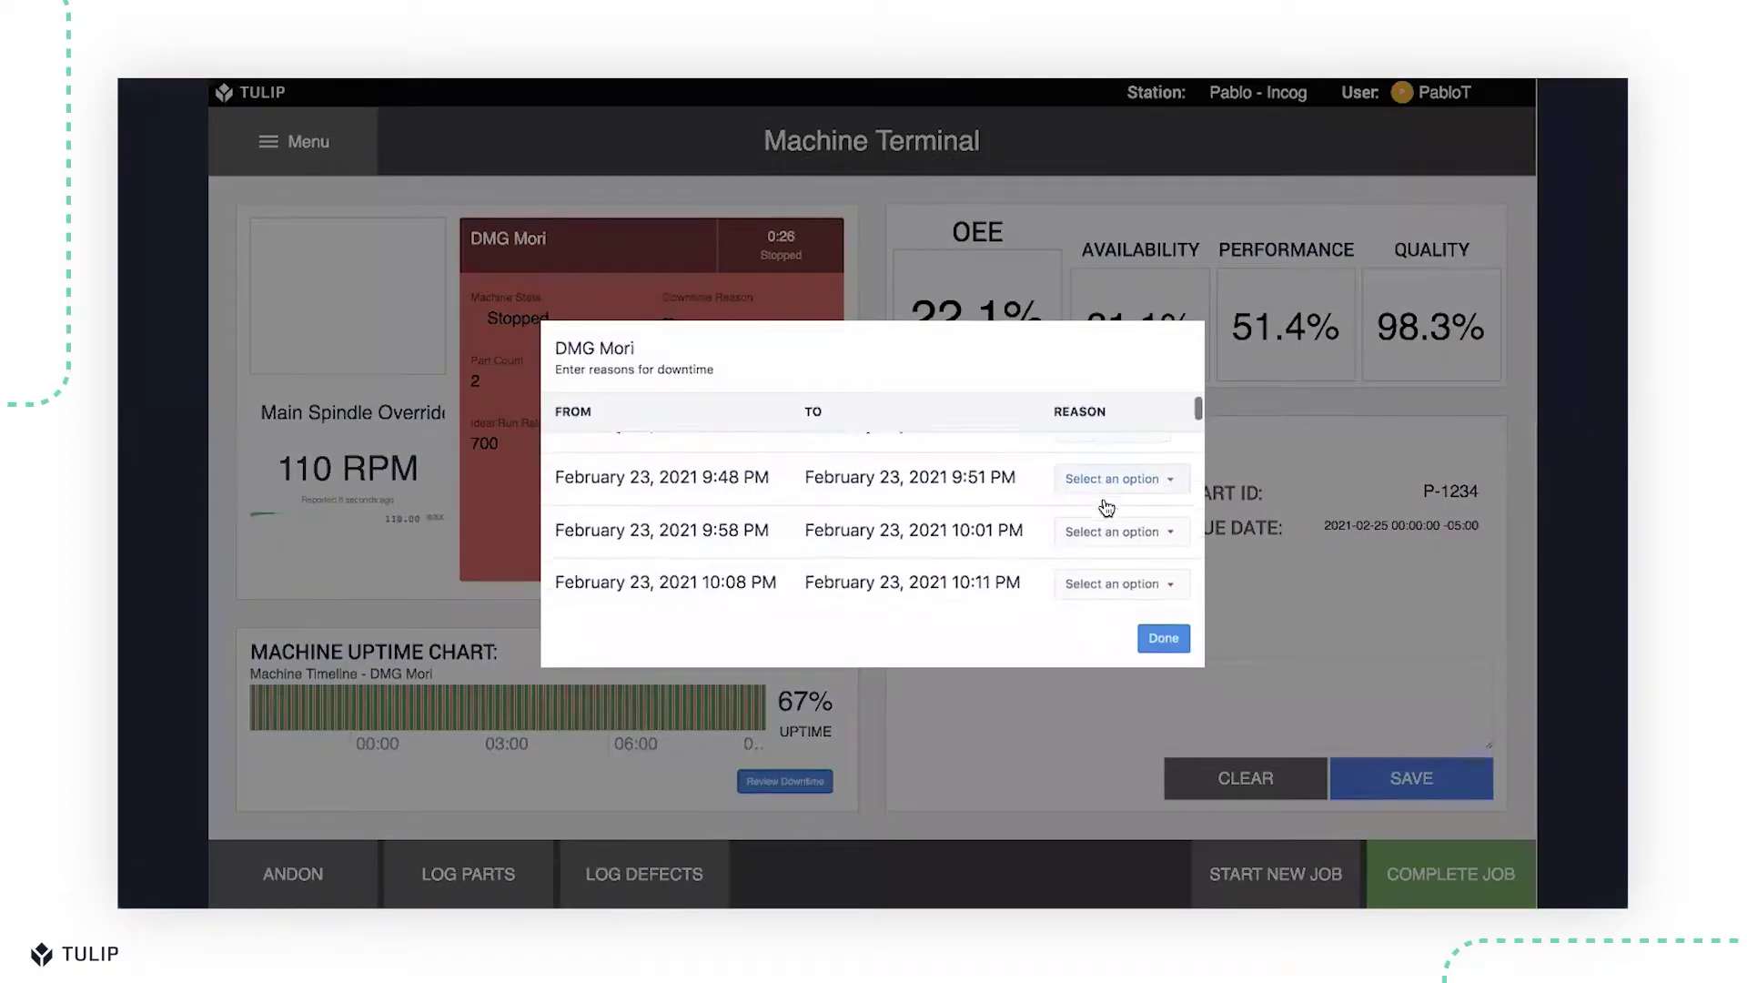
pyautogui.scroll(2, 1104, 507)
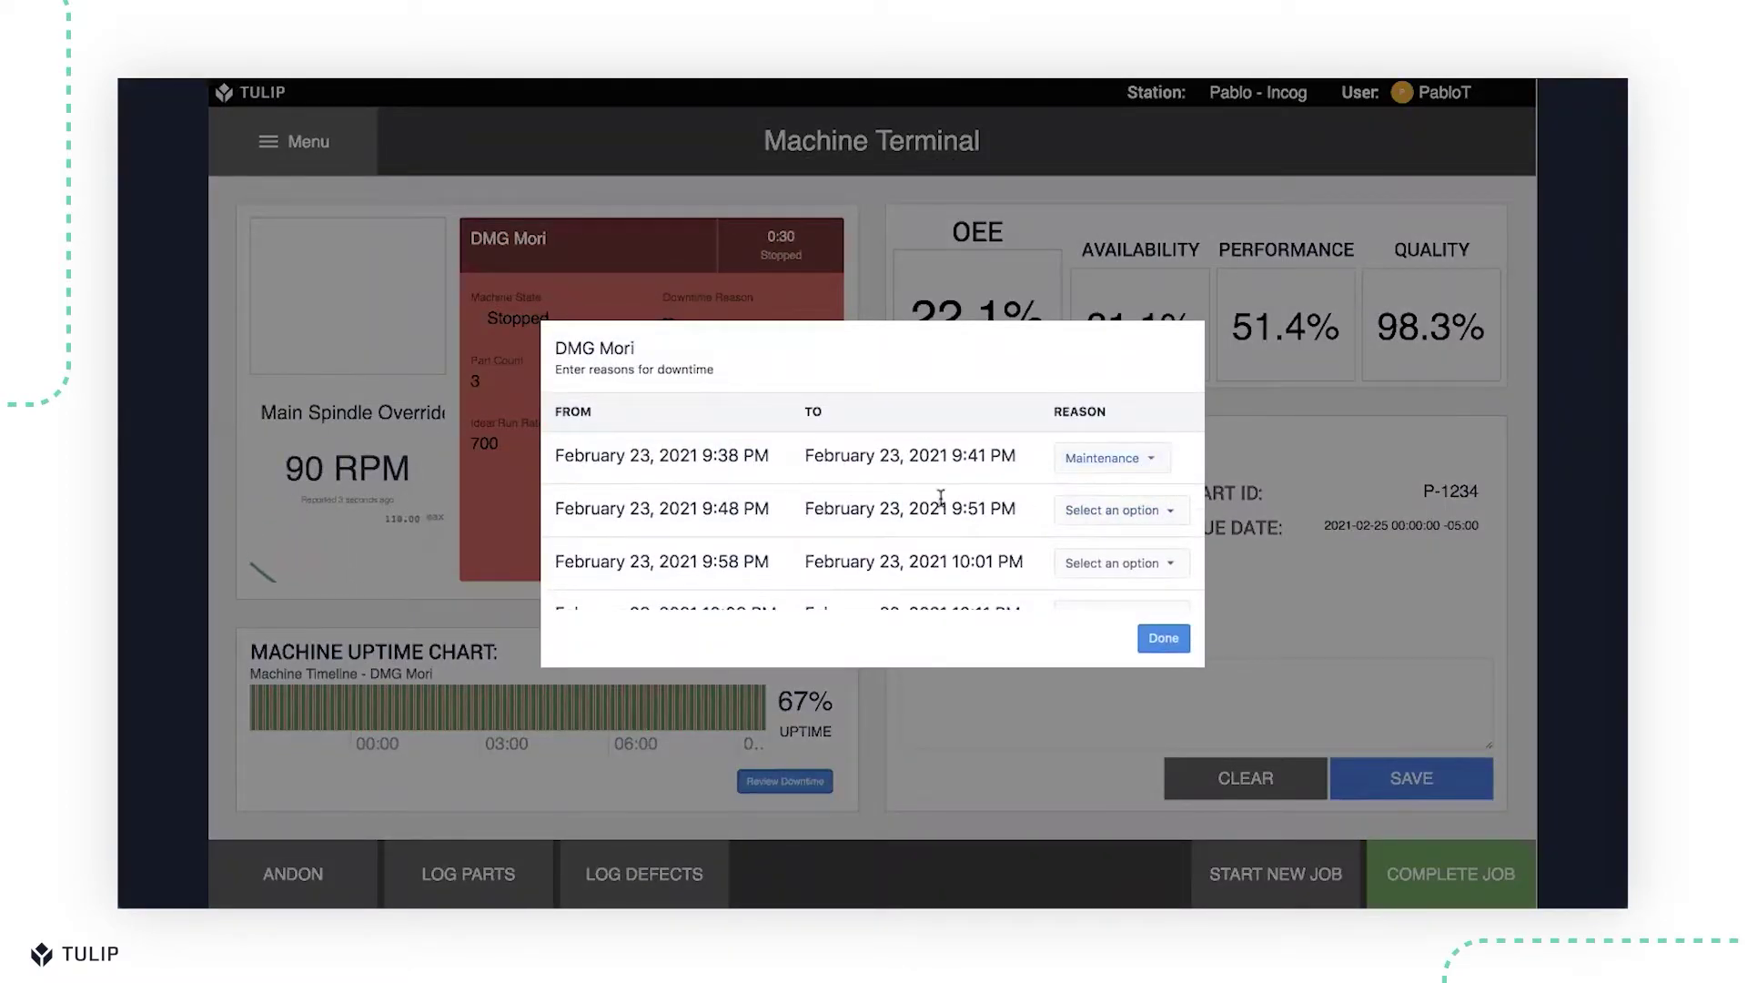
pyautogui.scroll(-2, 944, 500)
pyautogui.scroll(2, 910, 503)
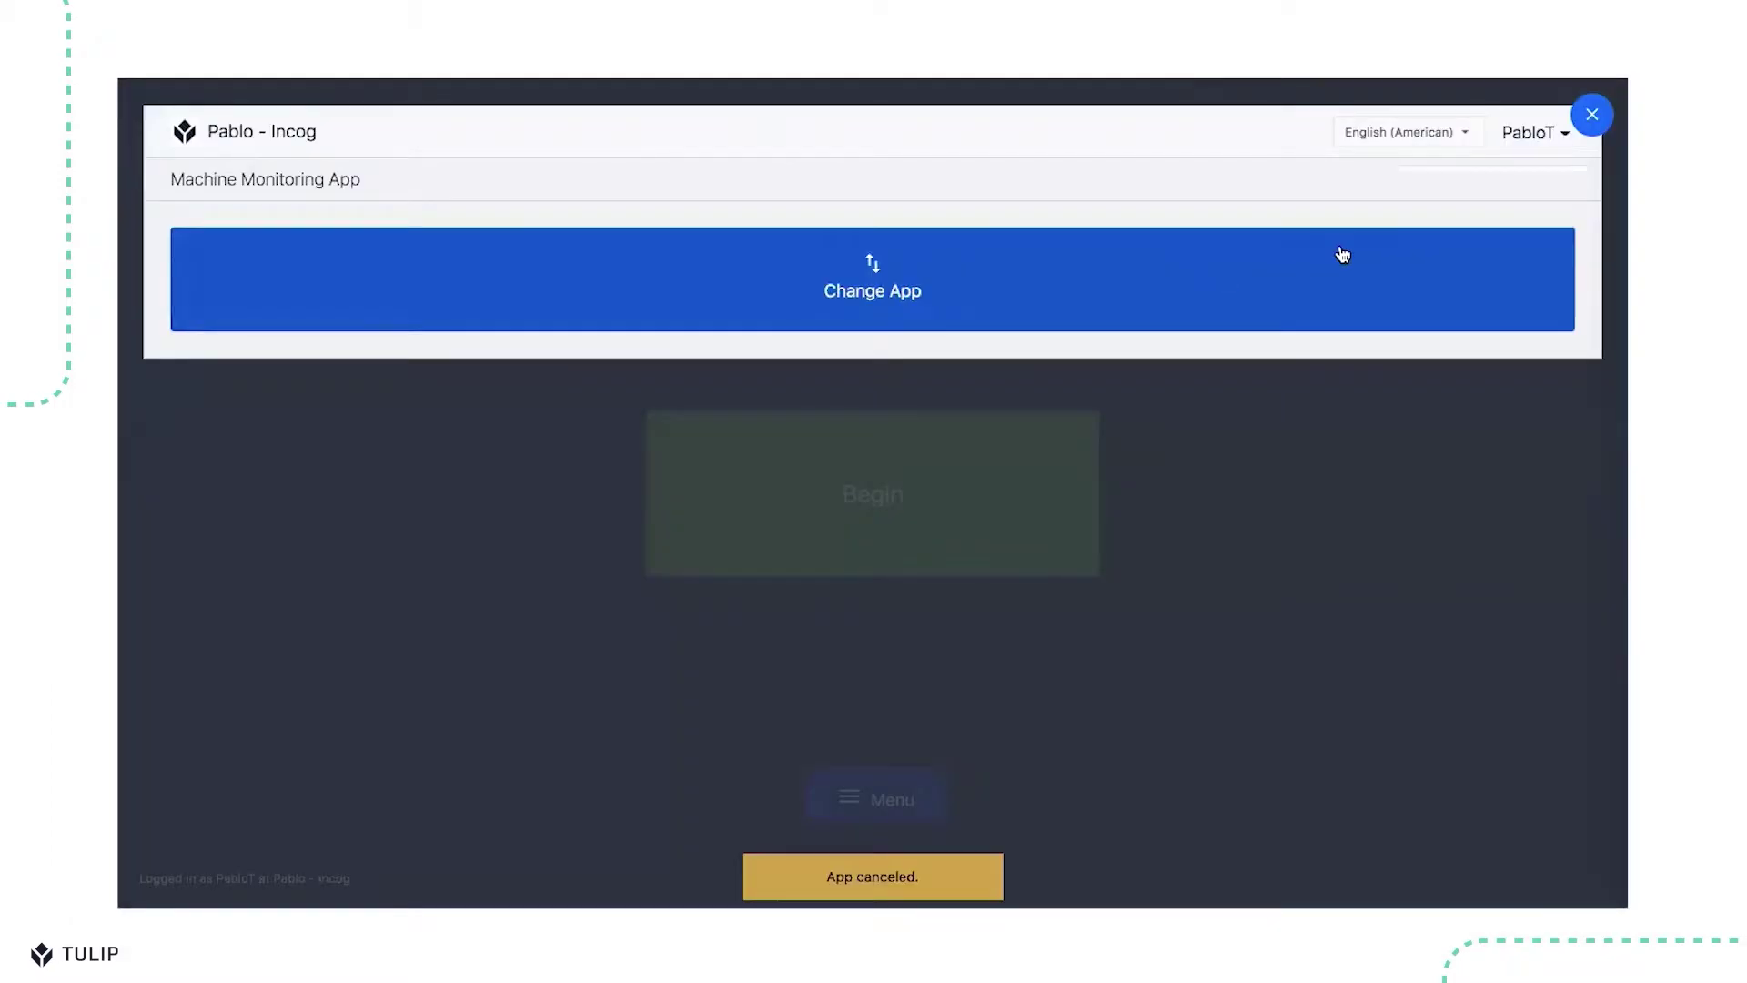
pyautogui.click(1340, 258)
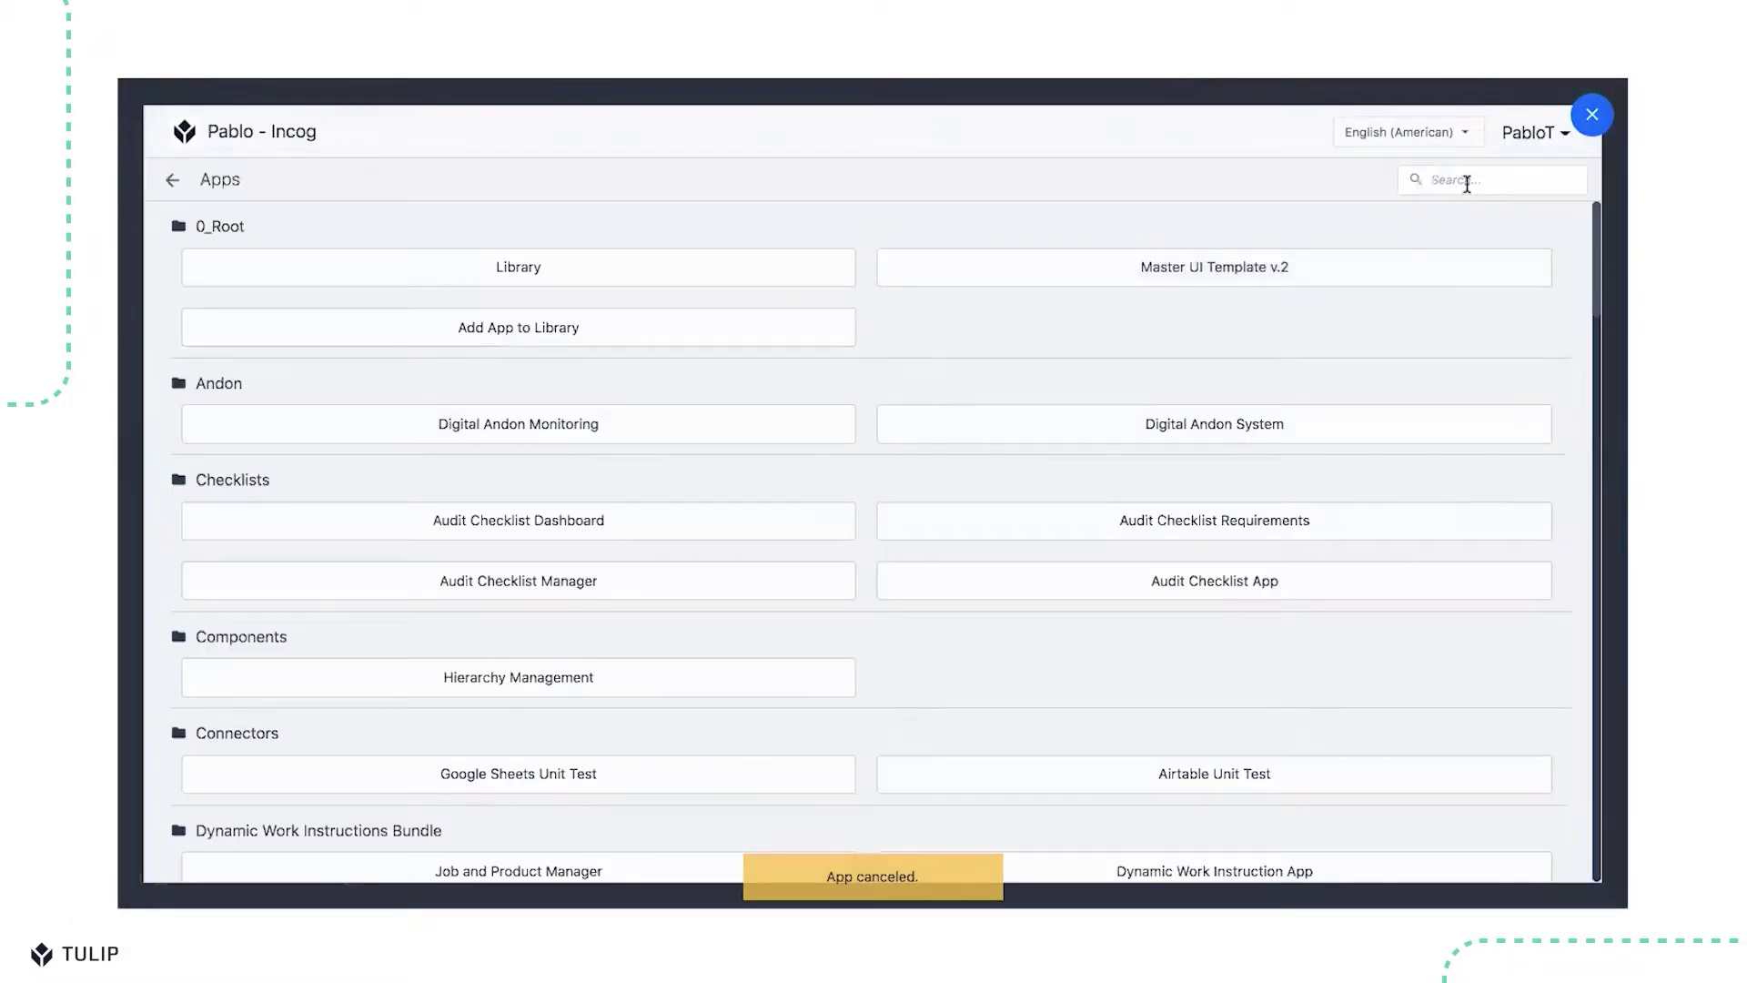
# Find the Process Engineer (Mobile) App by searching 'process' and begin it
pyautogui.click(1467, 181)
pyautogui.write('process')
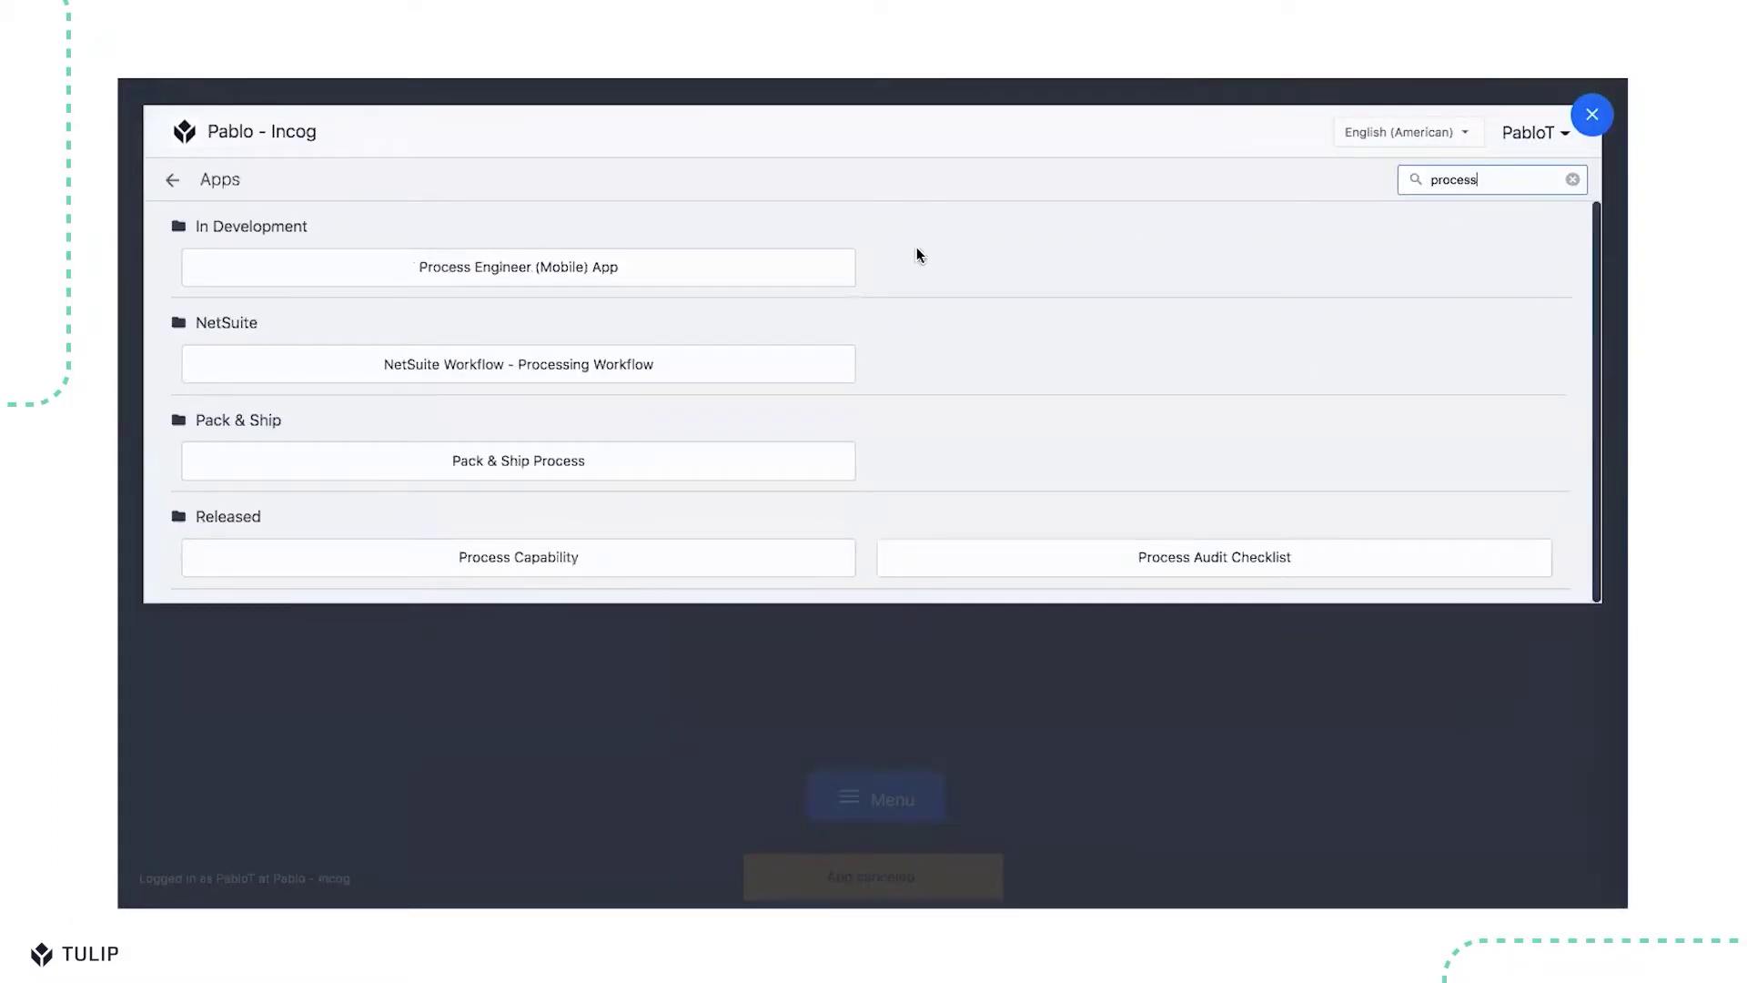
pyautogui.click(604, 270)
pyautogui.click(882, 495)
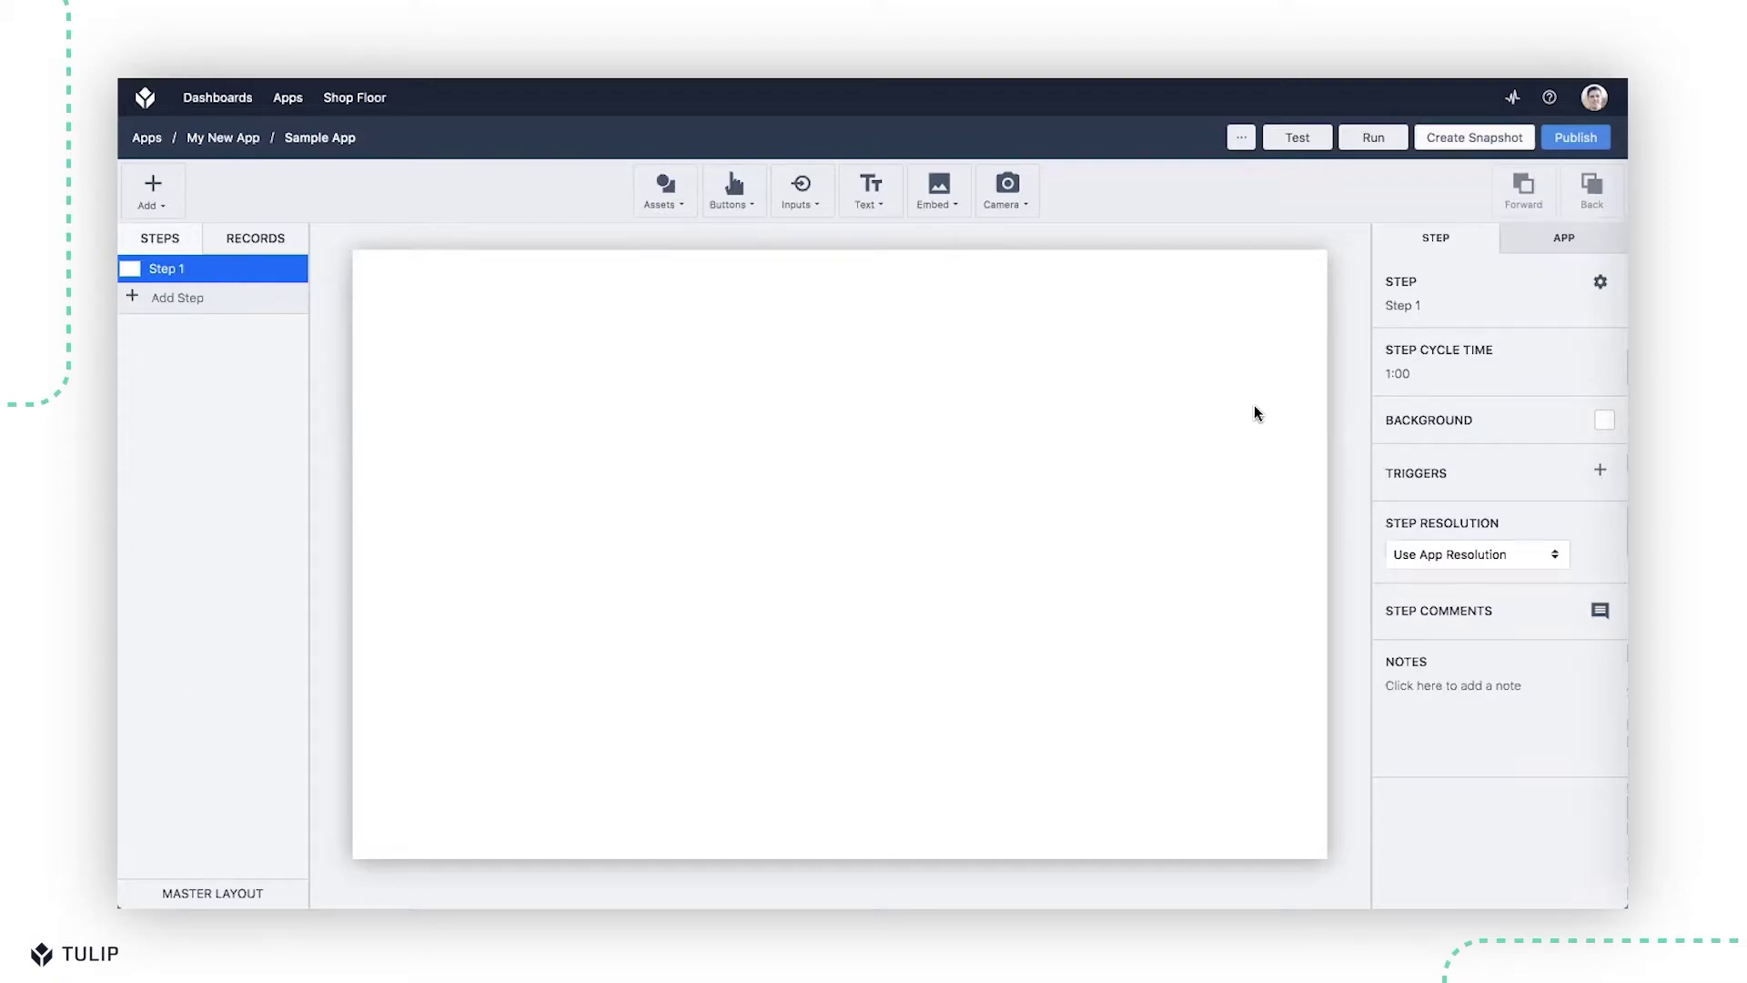
# Show the Sample App's RECORDS panel, which has no tables yet
pyautogui.click(264, 241)
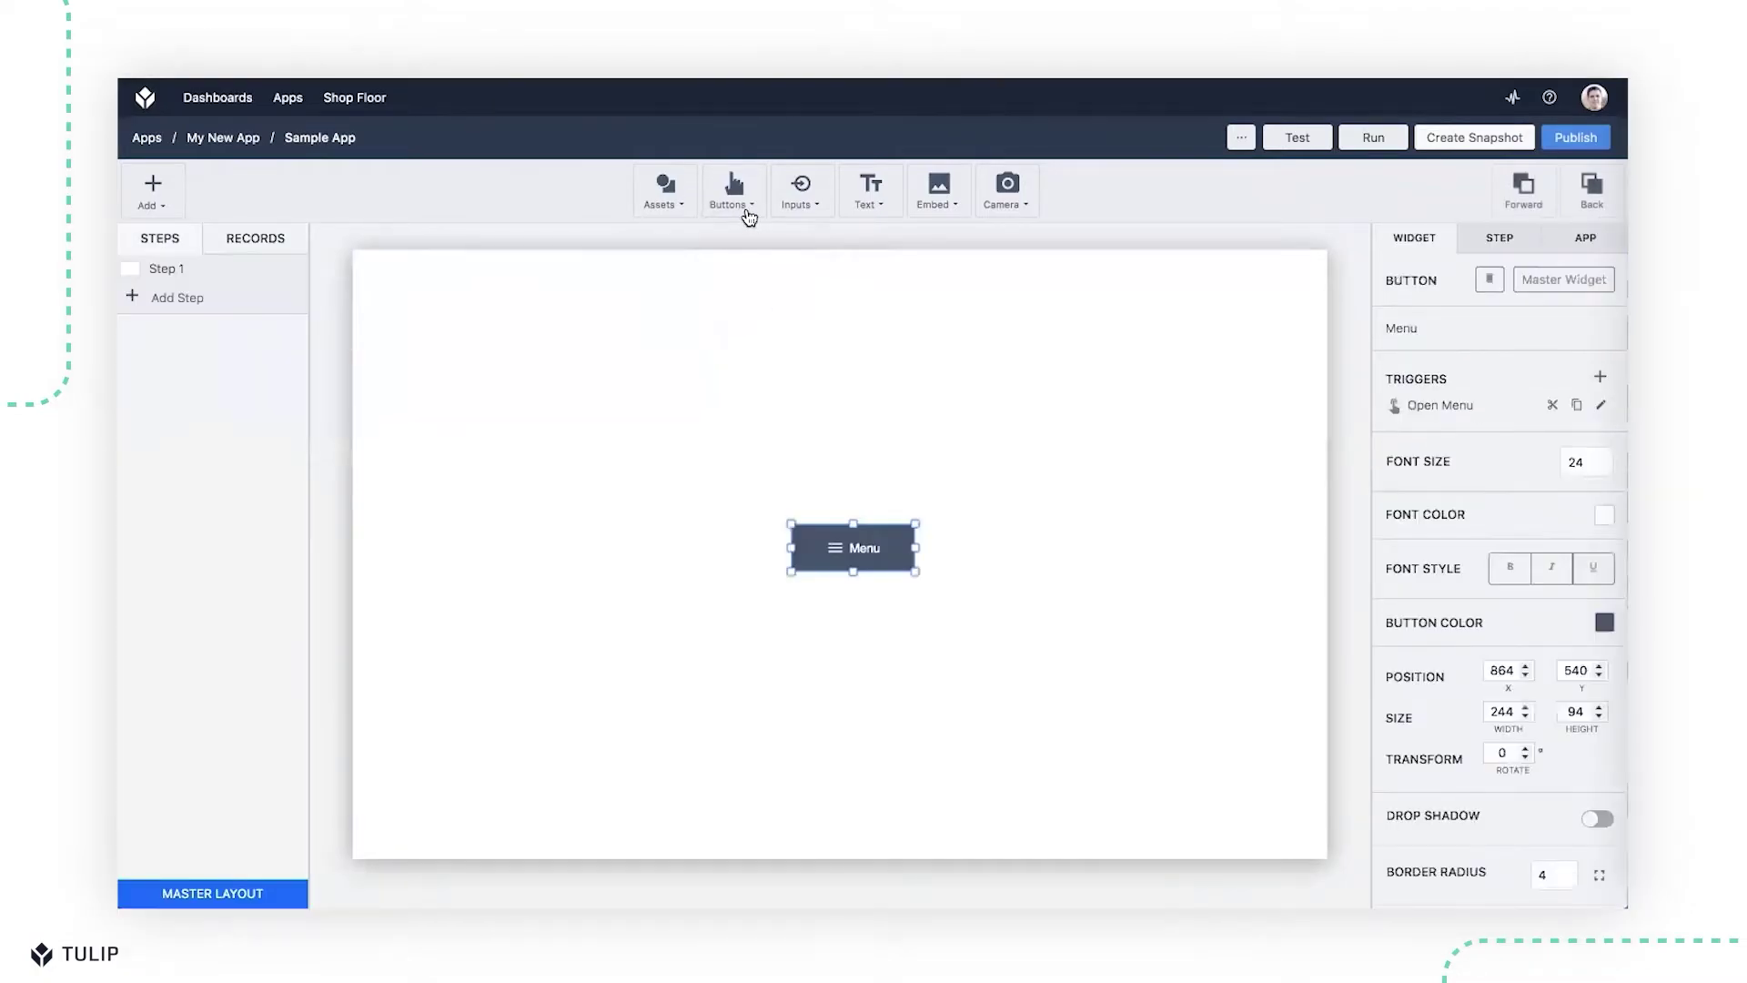
# Place Previous, Menu and Next buttons in a row along the master layout's bottom edge
pyautogui.click(739, 202)
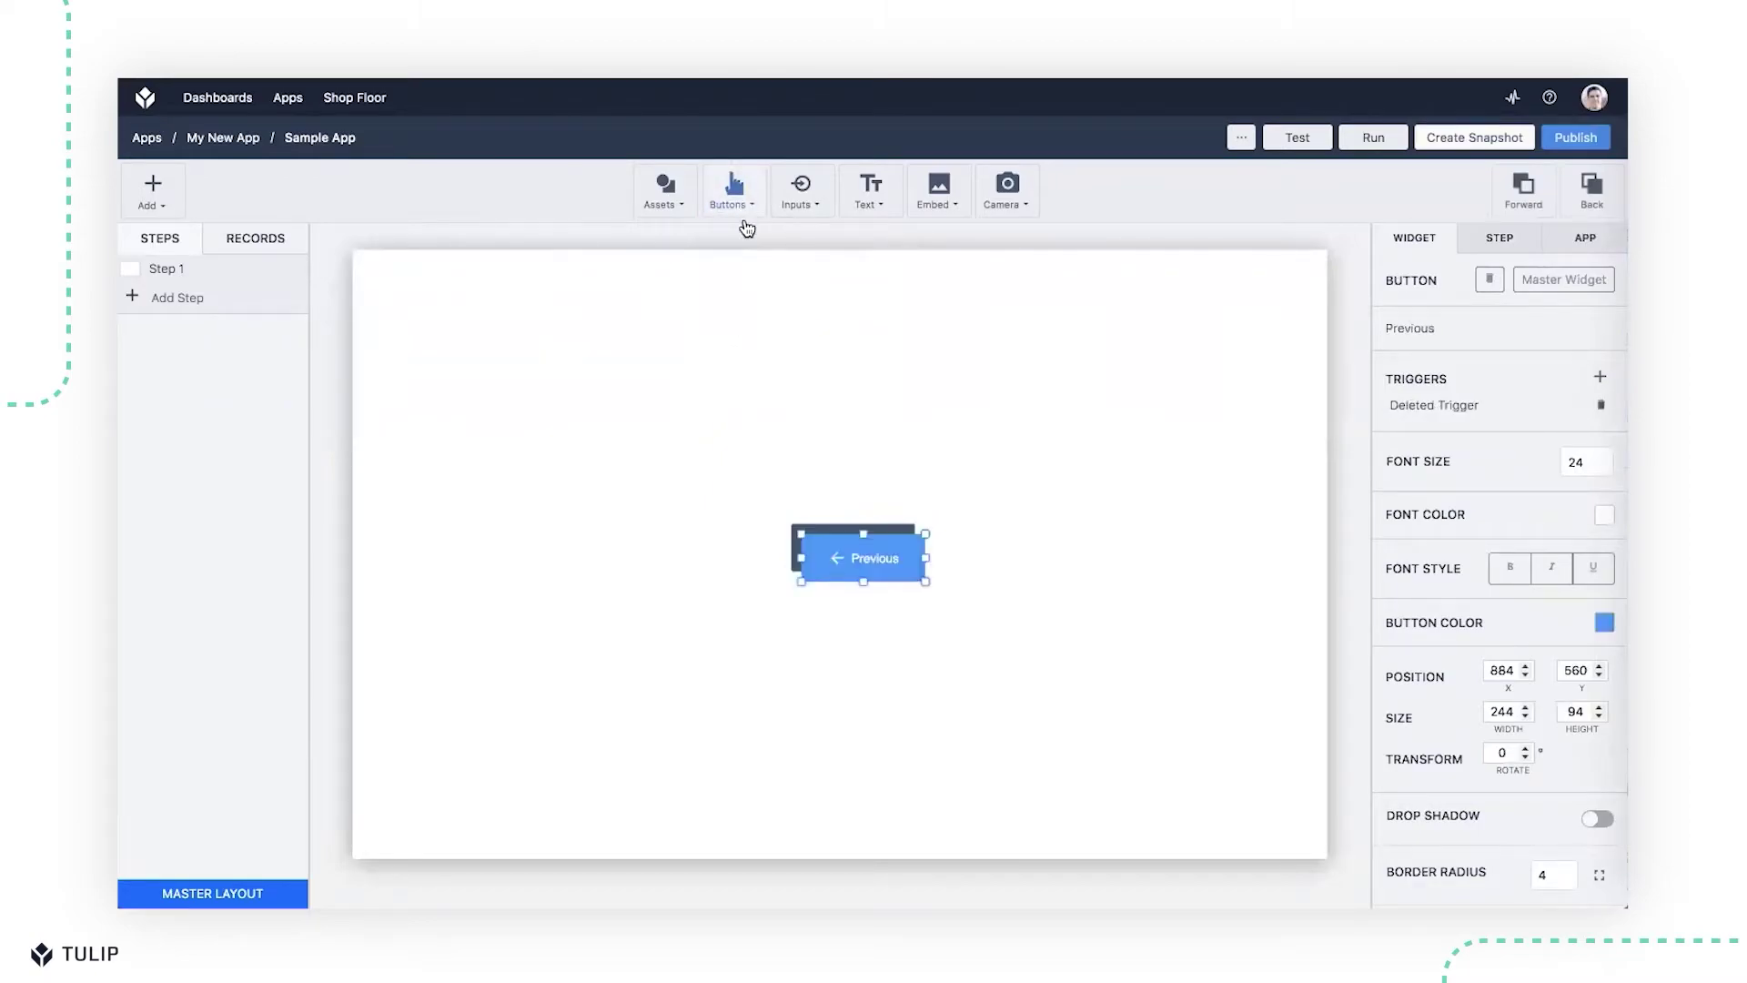
pyautogui.click(745, 224)
pyautogui.click(728, 327)
pyautogui.moveTo(879, 524); pyautogui.dragTo(875, 810)
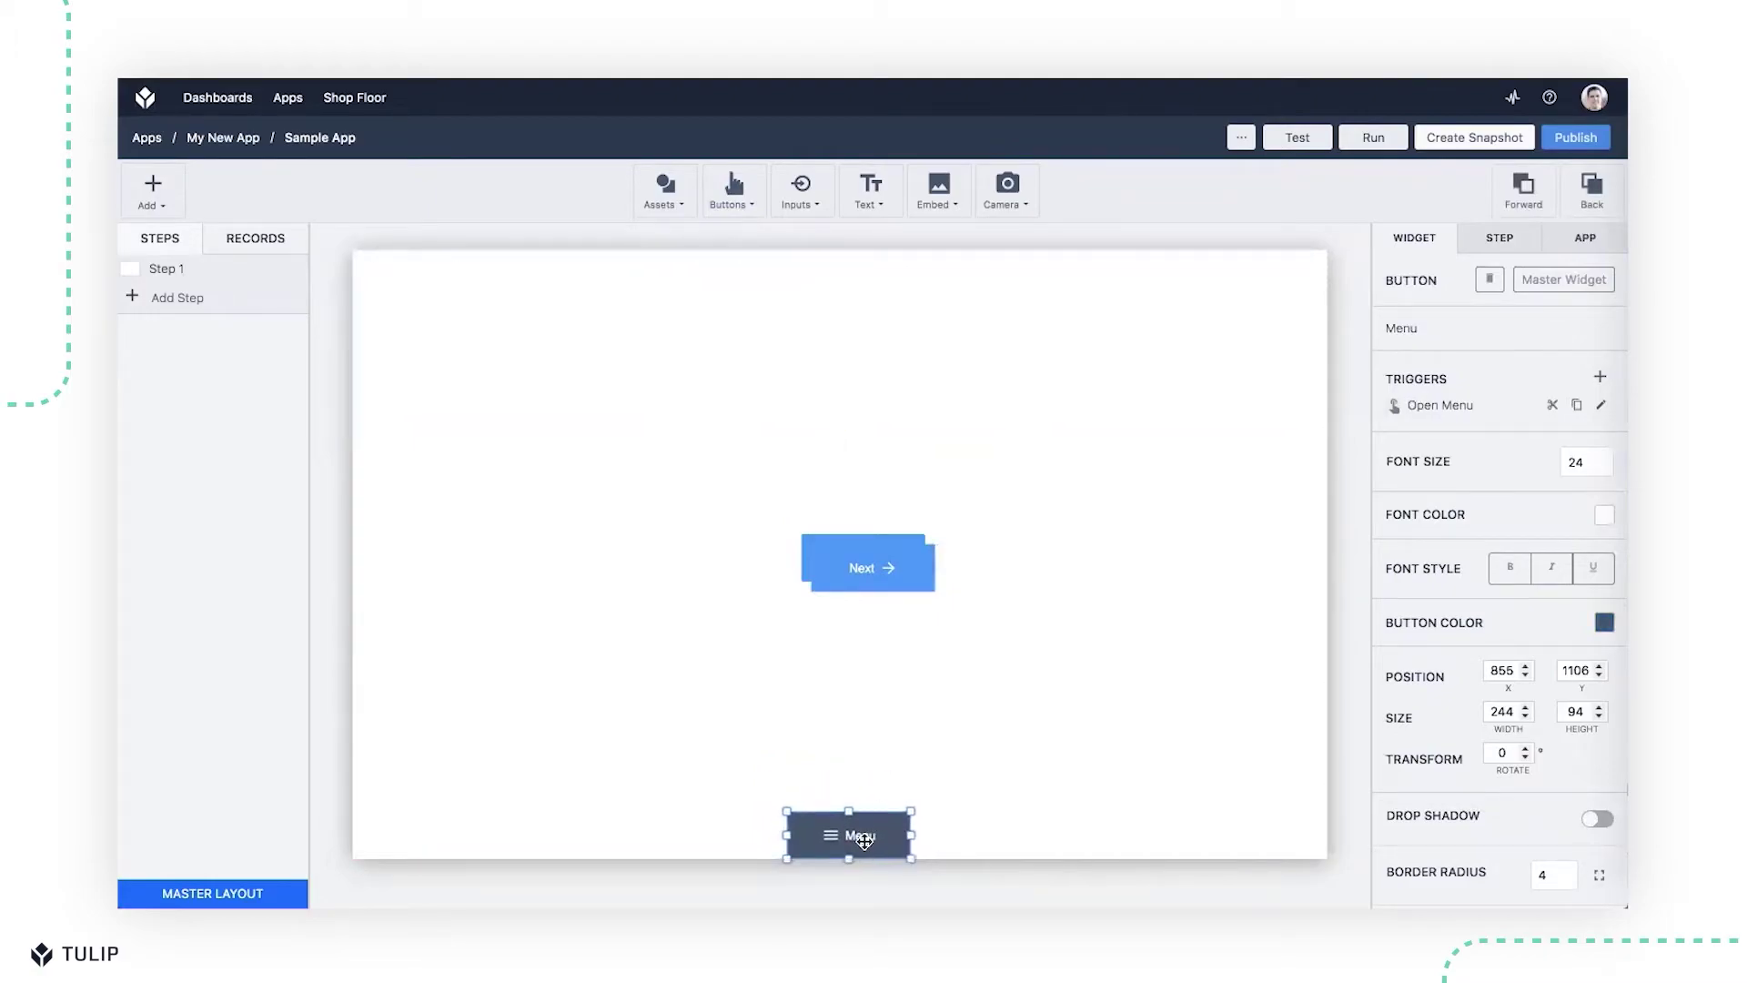
pyautogui.moveTo(877, 811); pyautogui.dragTo(860, 837)
pyautogui.moveTo(883, 571); pyautogui.dragTo(973, 838)
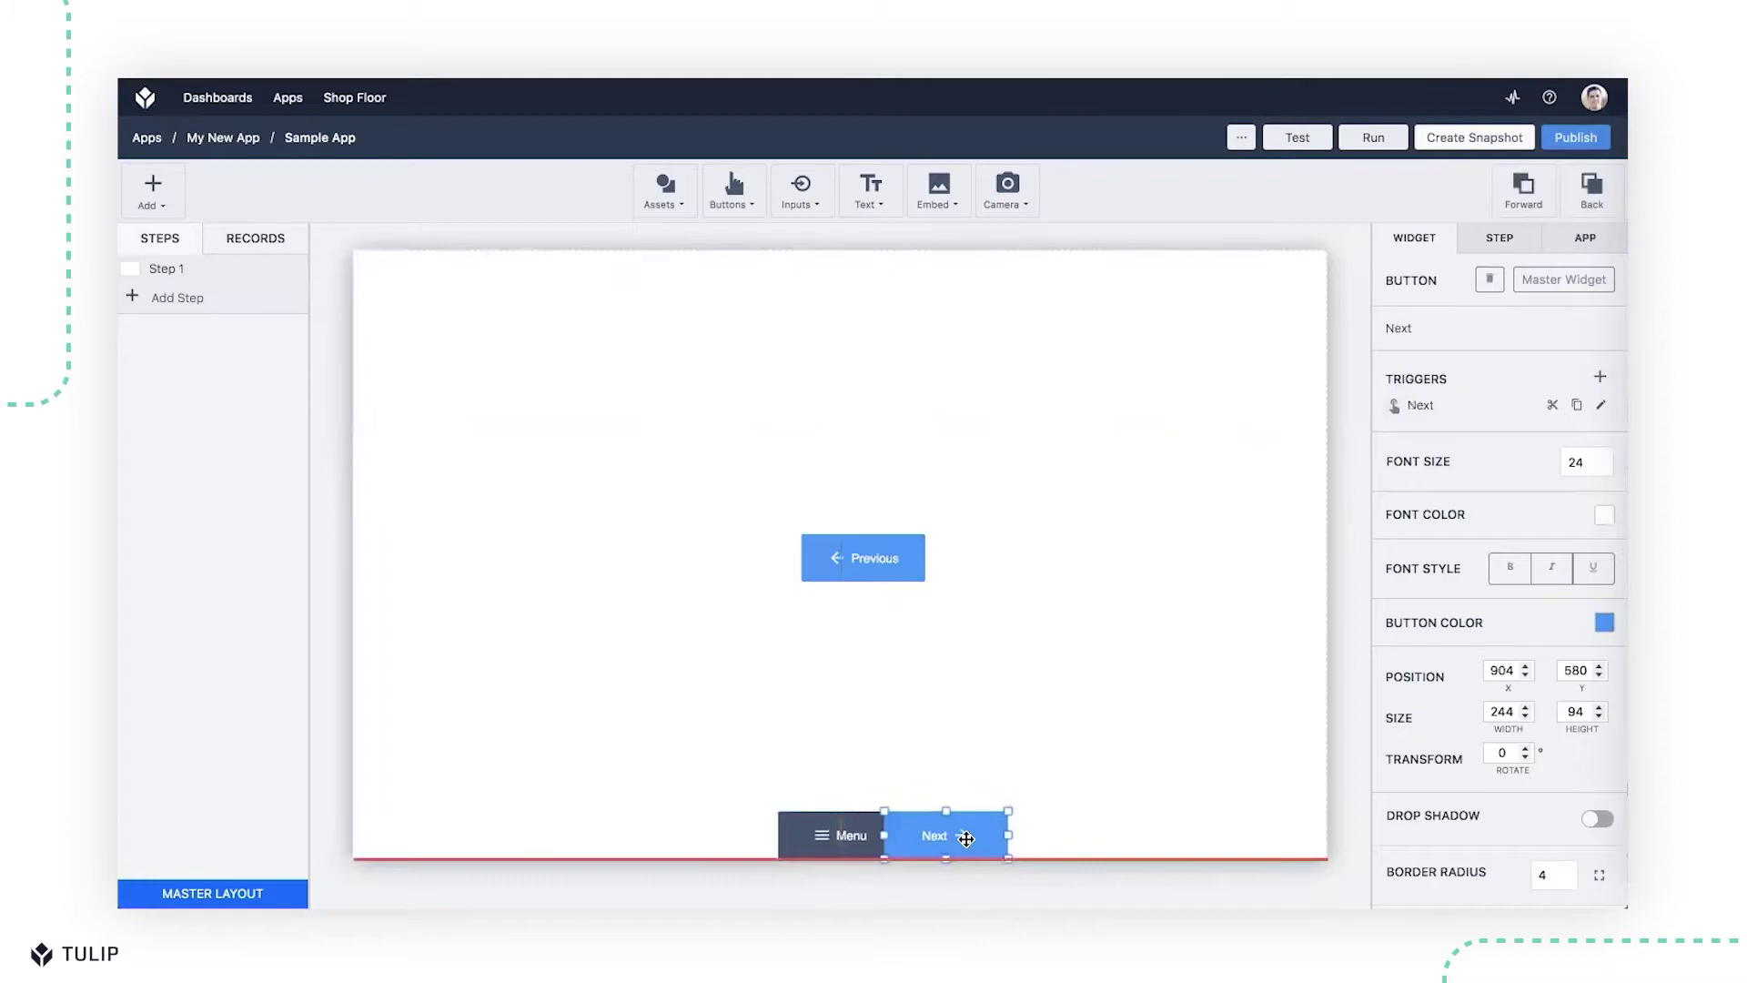
pyautogui.moveTo(876, 528); pyautogui.dragTo(728, 793)
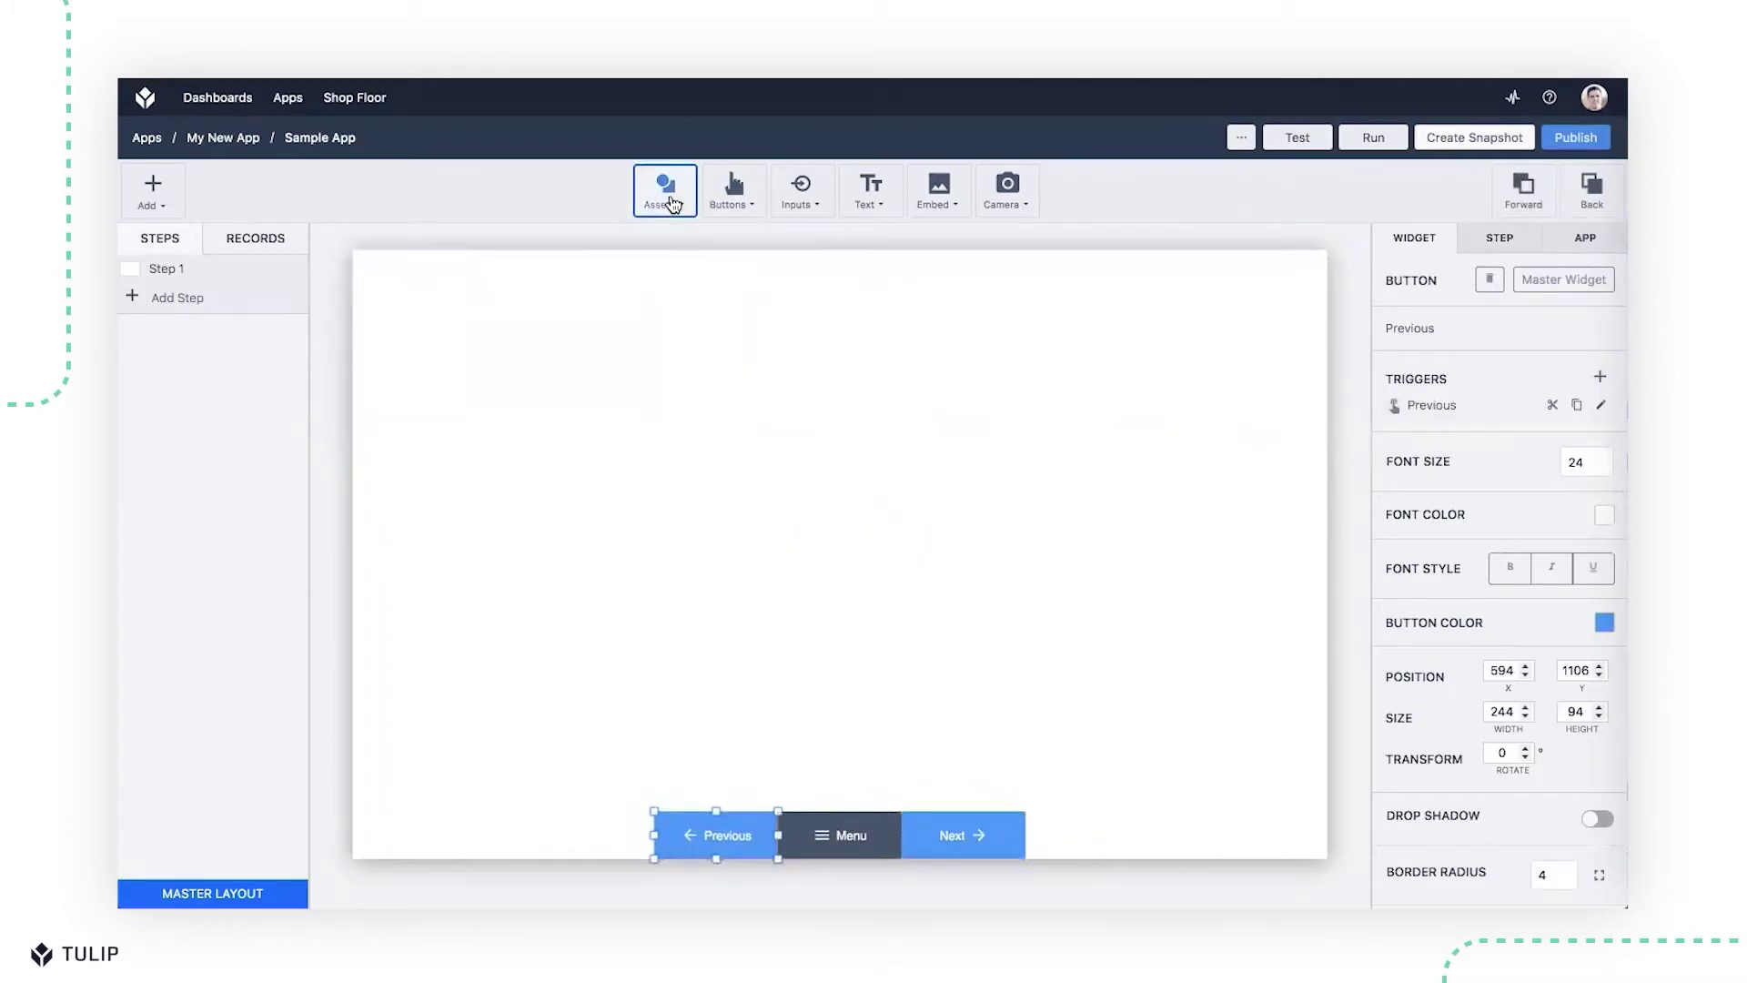
# Add a dark grey Tulip logo in the top-right corner and return to Step 1
pyautogui.click(667, 189)
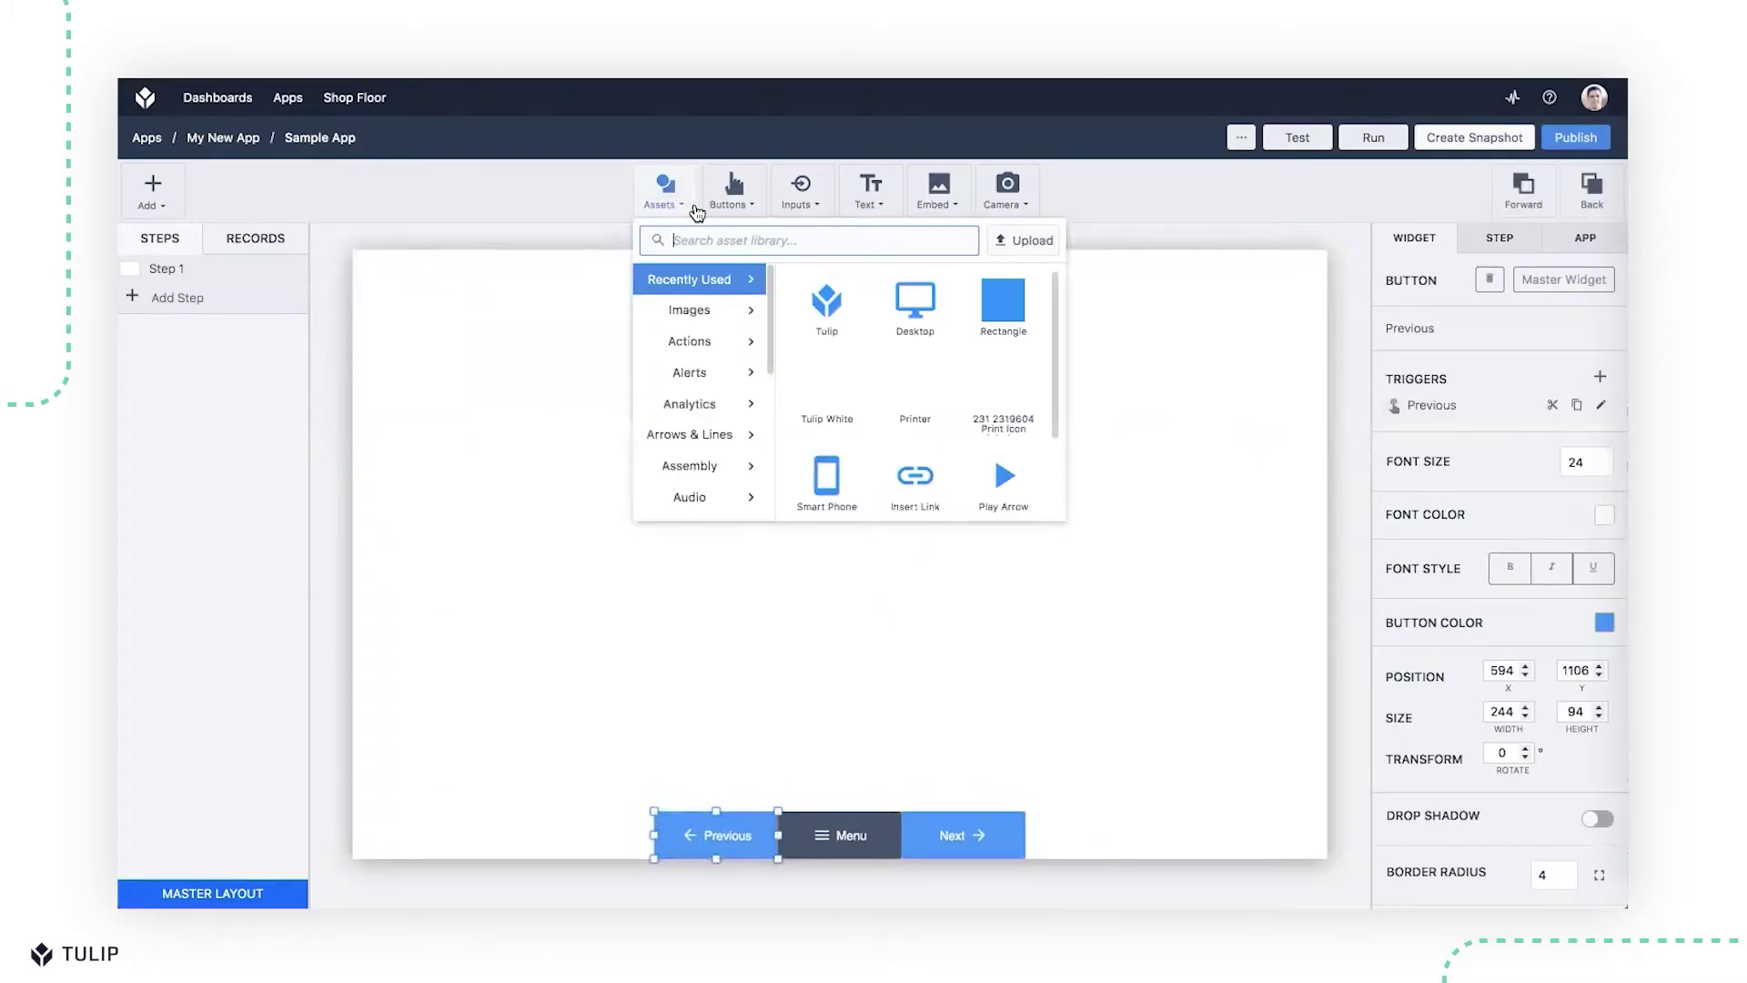
pyautogui.click(826, 303)
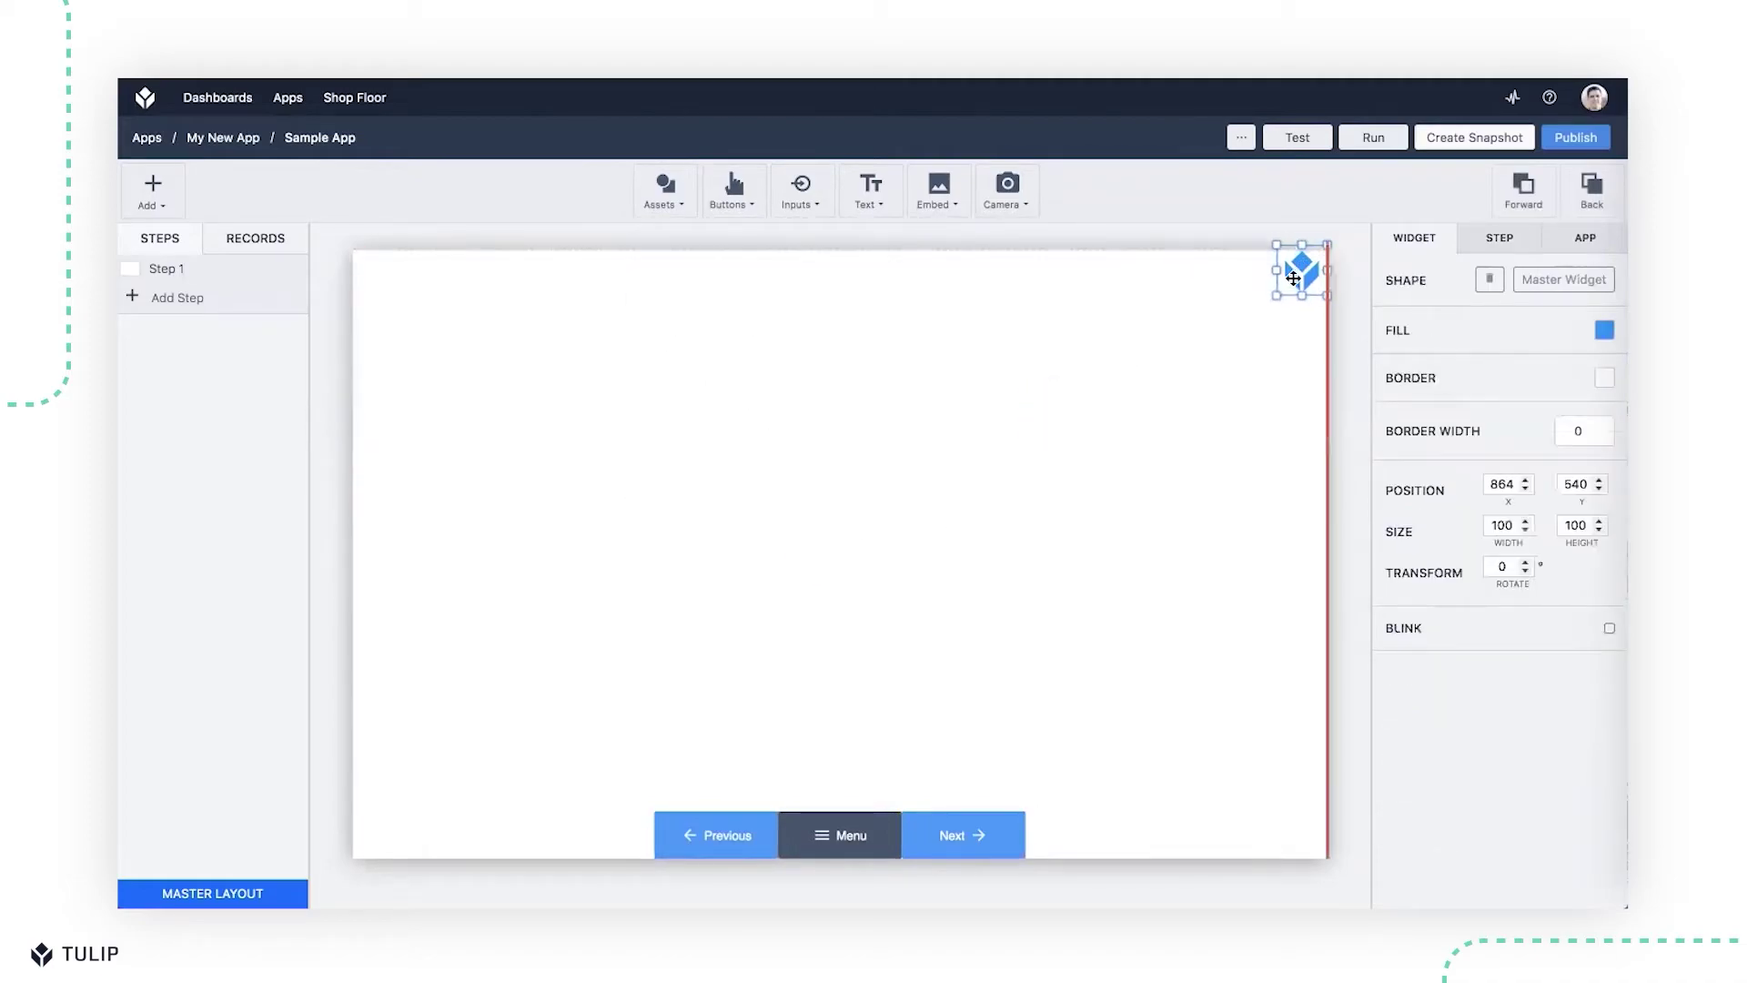
pyautogui.moveTo(1308, 263); pyautogui.dragTo(1297, 275)
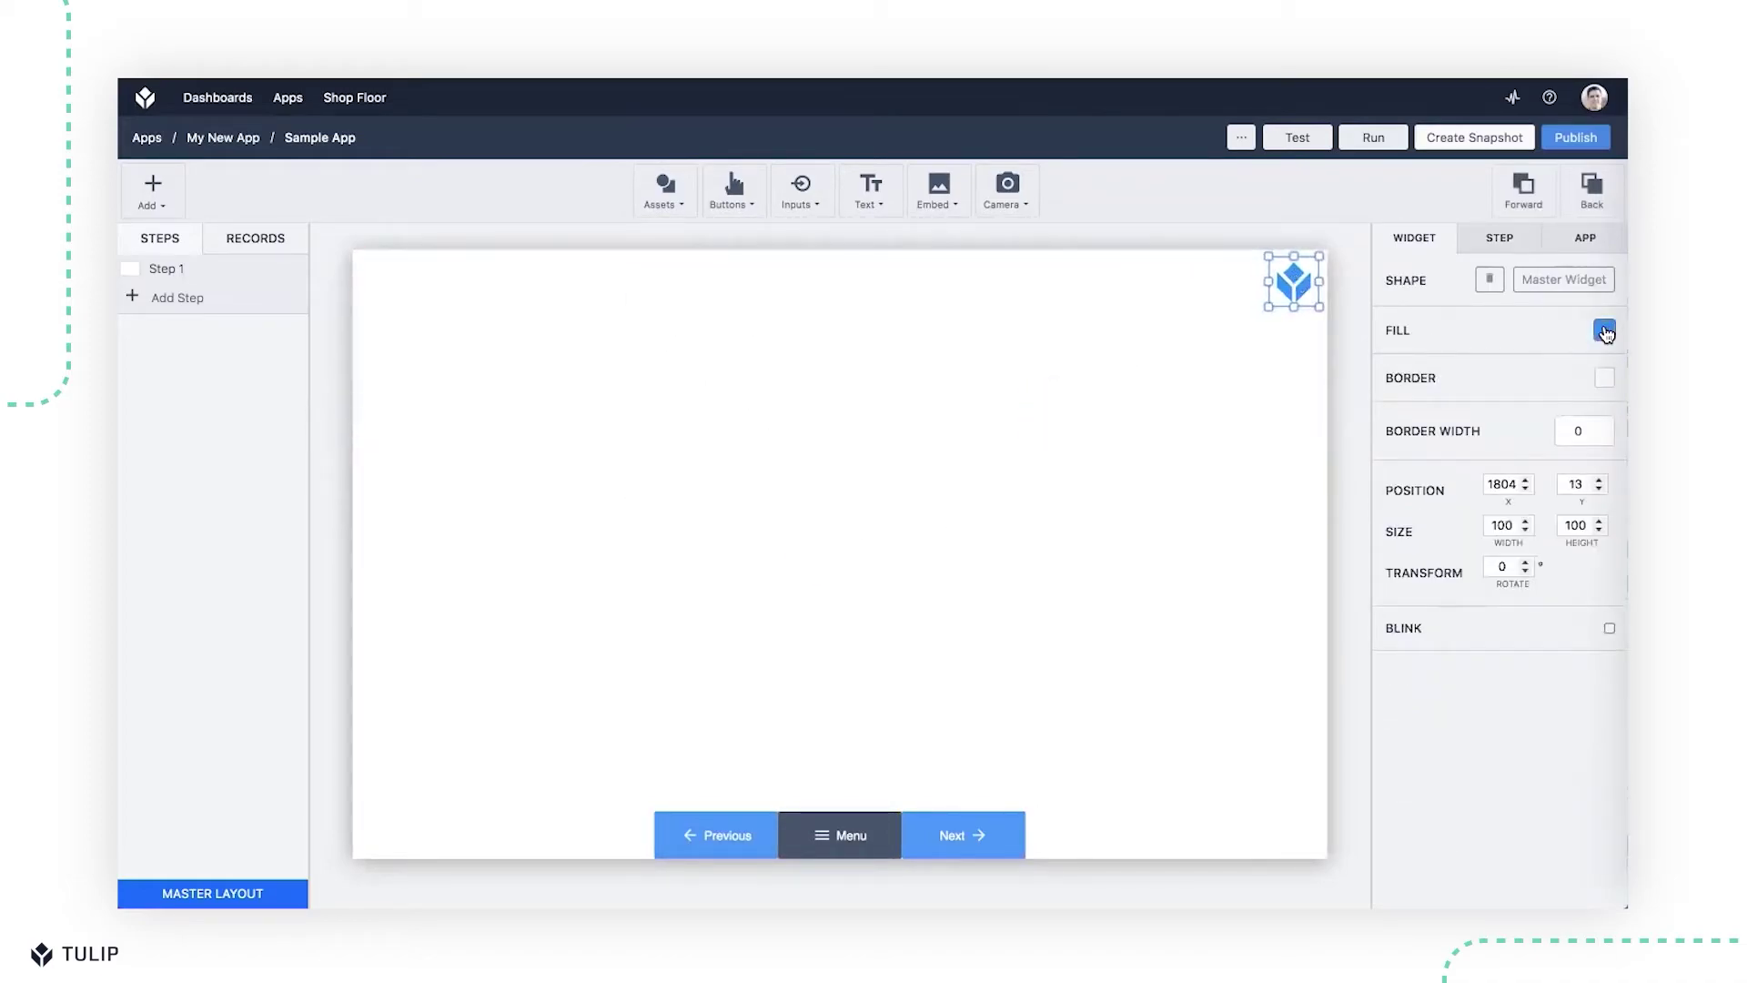
pyautogui.click(1604, 329)
pyautogui.click(1474, 592)
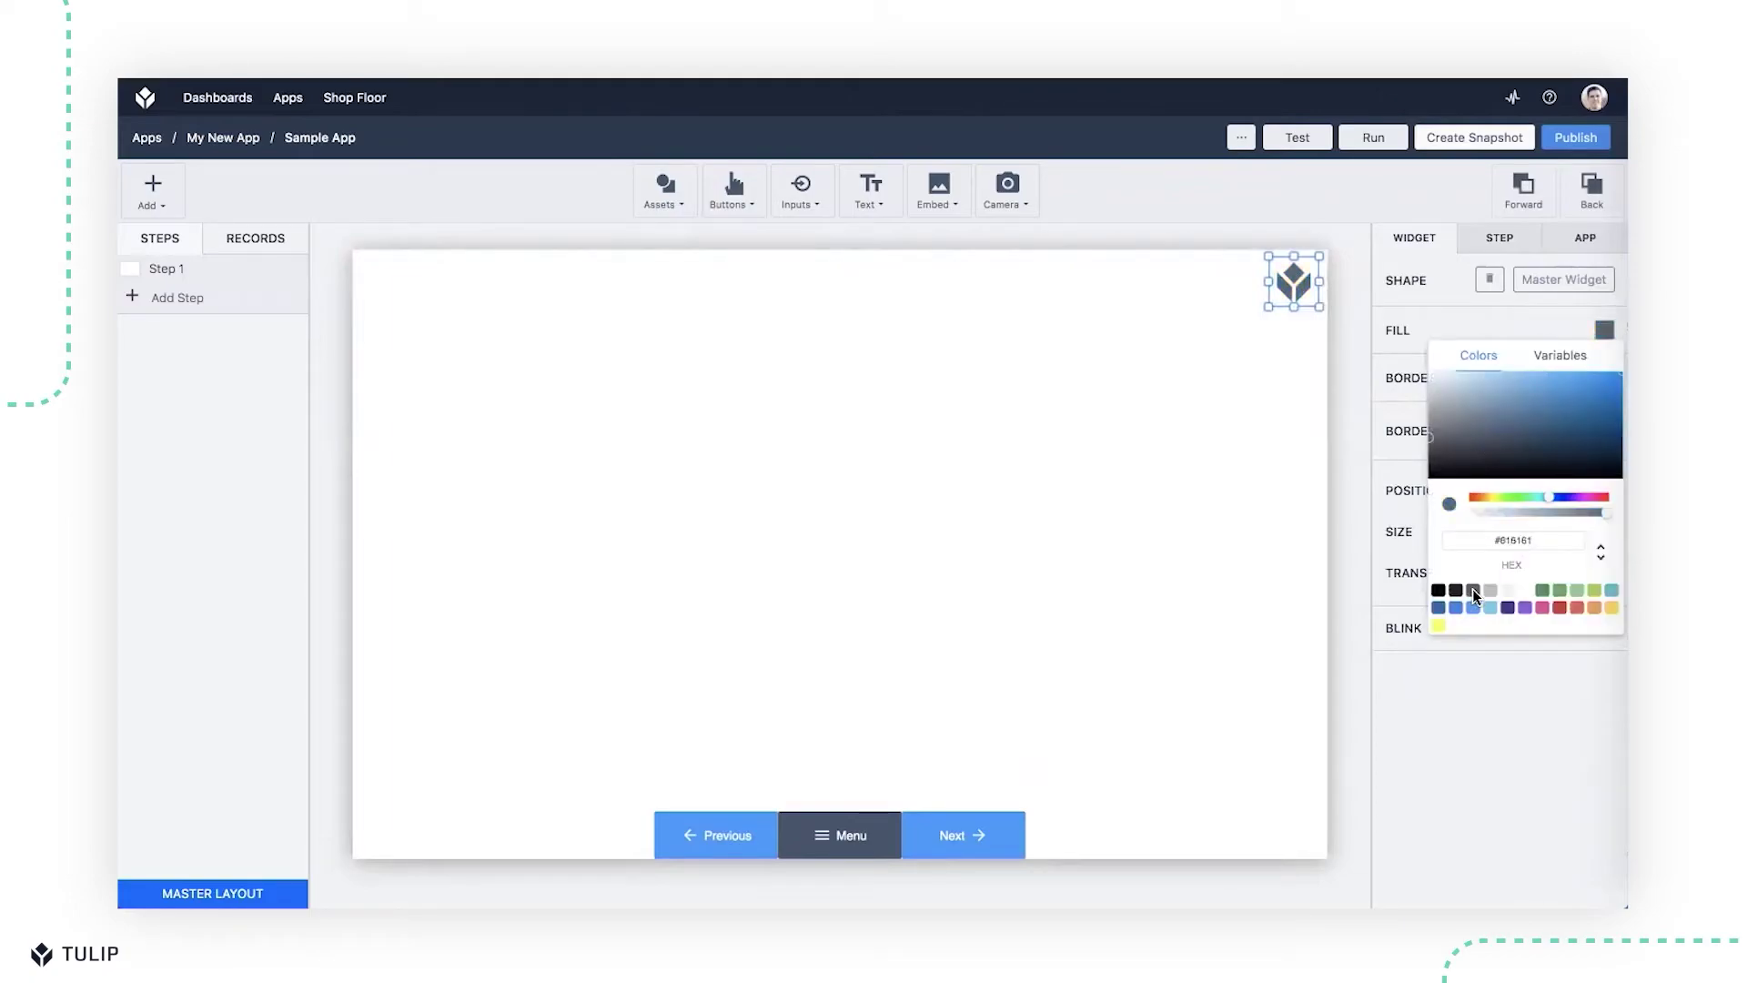
pyautogui.click(1349, 421)
pyautogui.click(1287, 282)
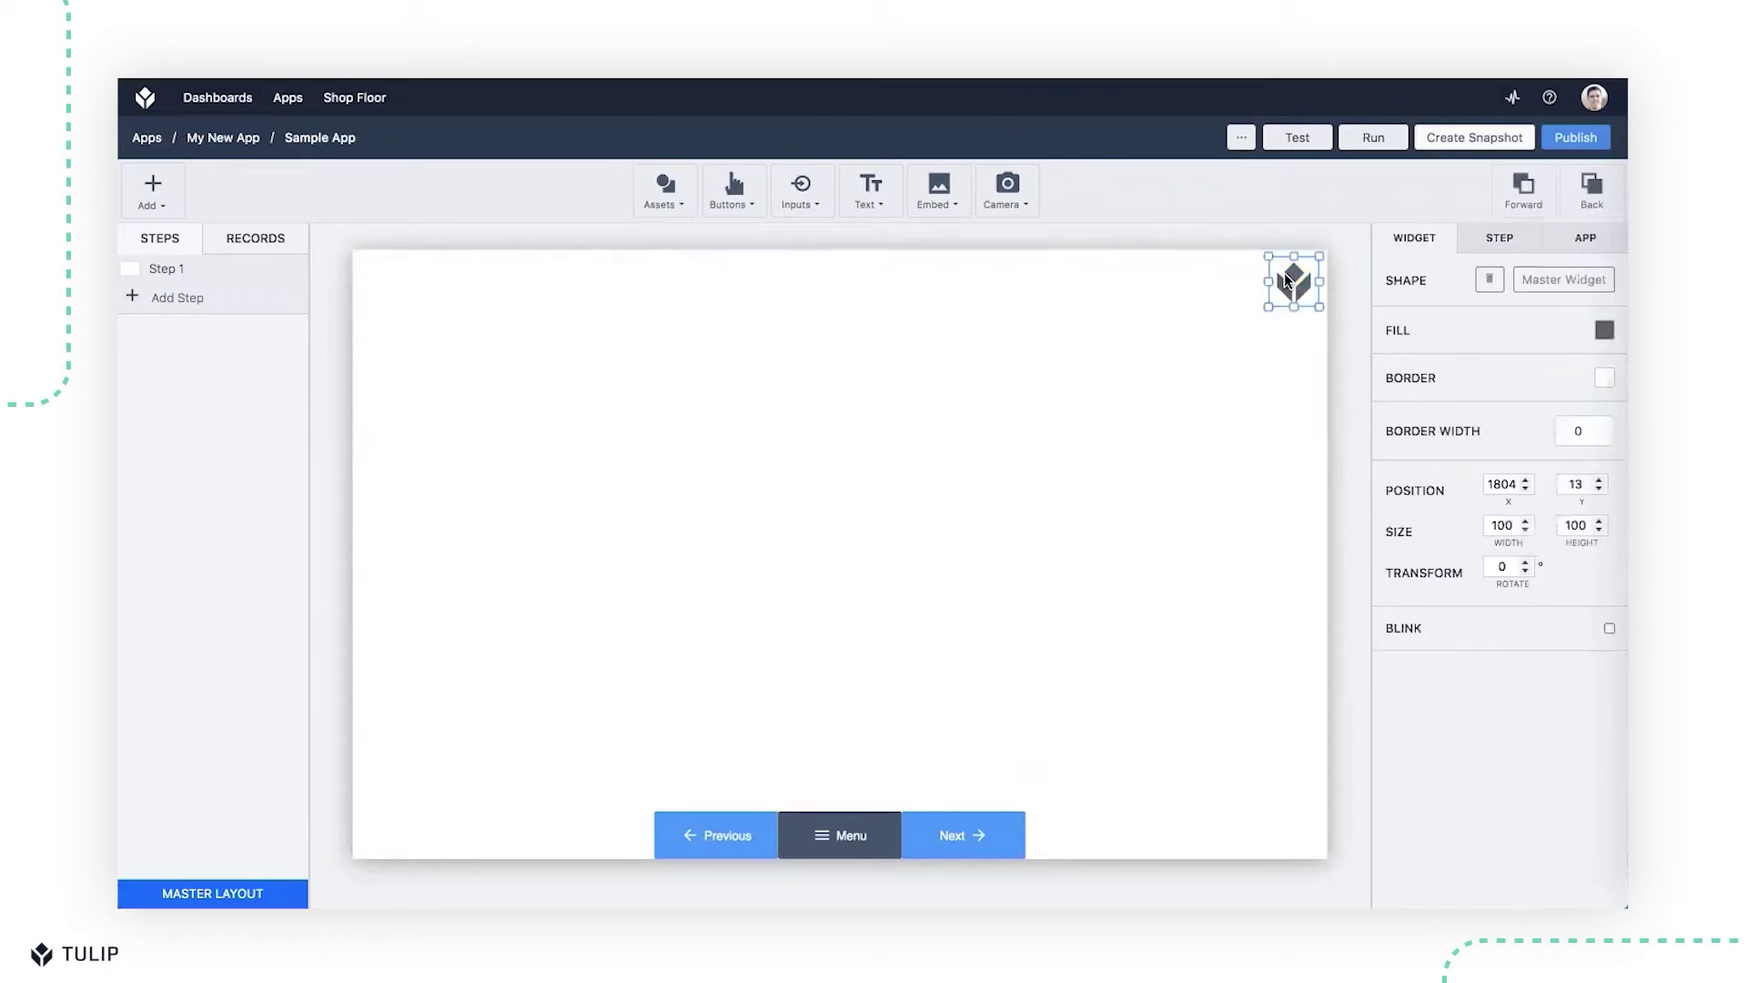
pyautogui.click(802, 193)
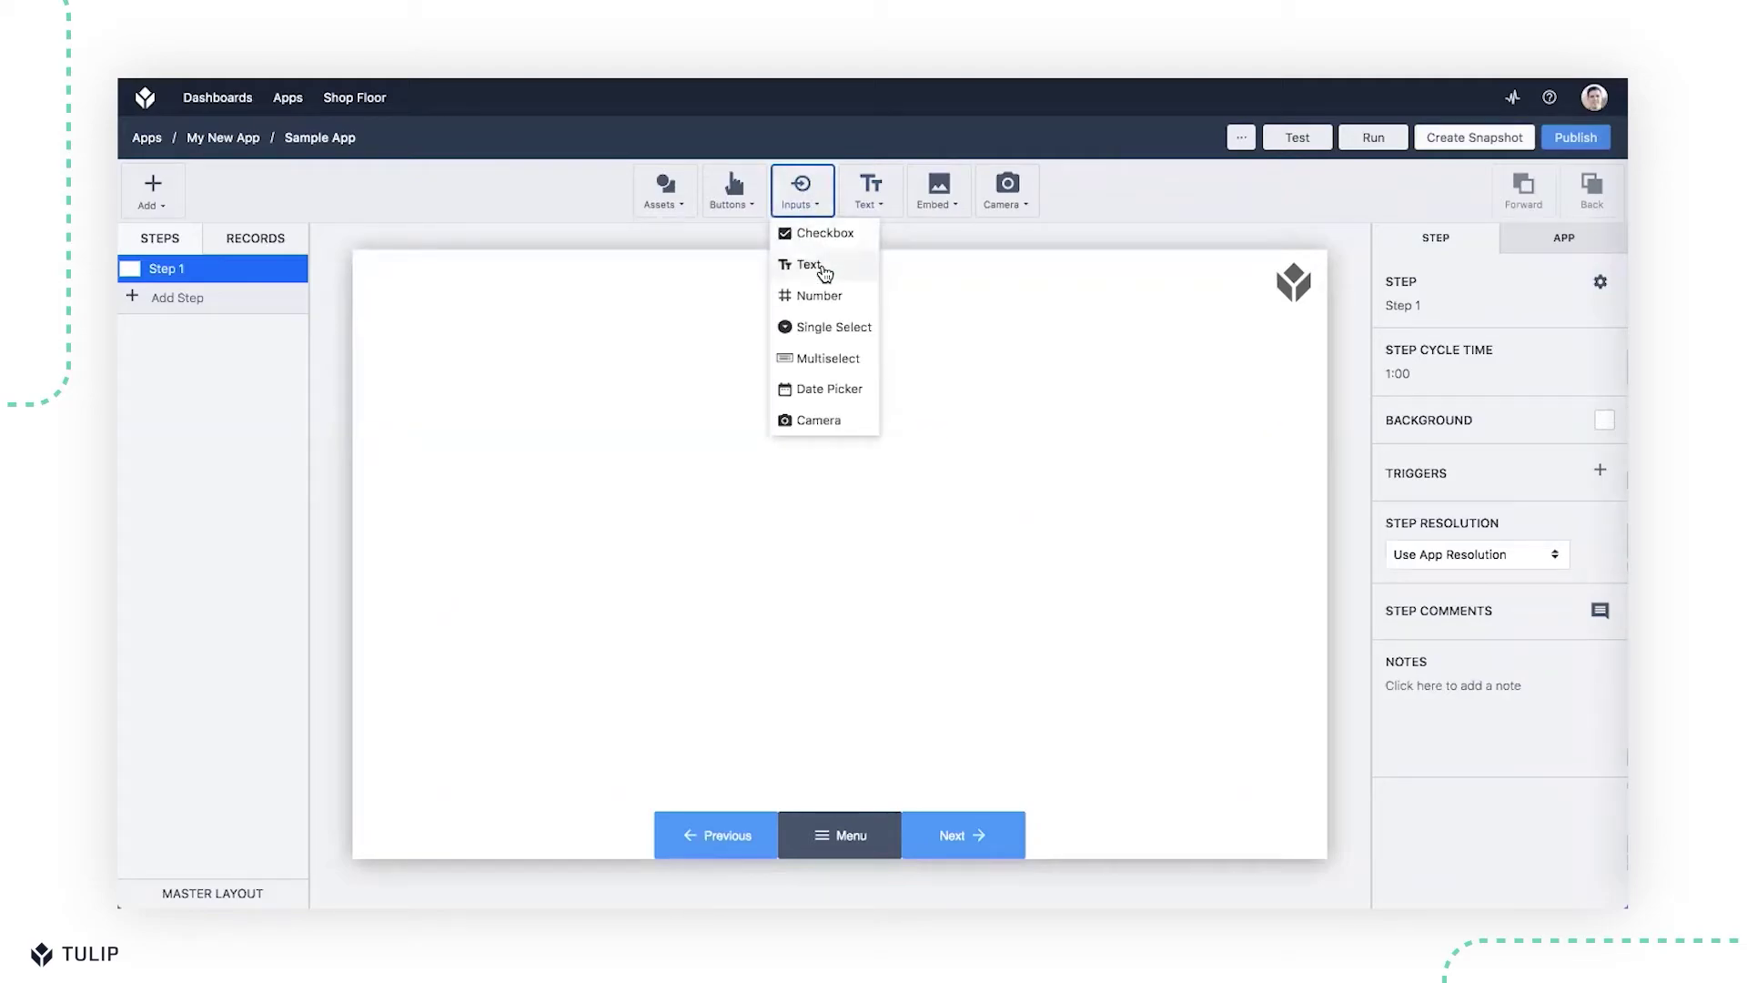
# Add a text input at the step's top-left and base a trigger condition on the Text variable
pyautogui.click(825, 273)
pyautogui.moveTo(874, 542)
pyautogui.mouseDown()
pyautogui.moveTo(598, 389)
pyautogui.moveTo(577, 346)
pyautogui.mouseUp()
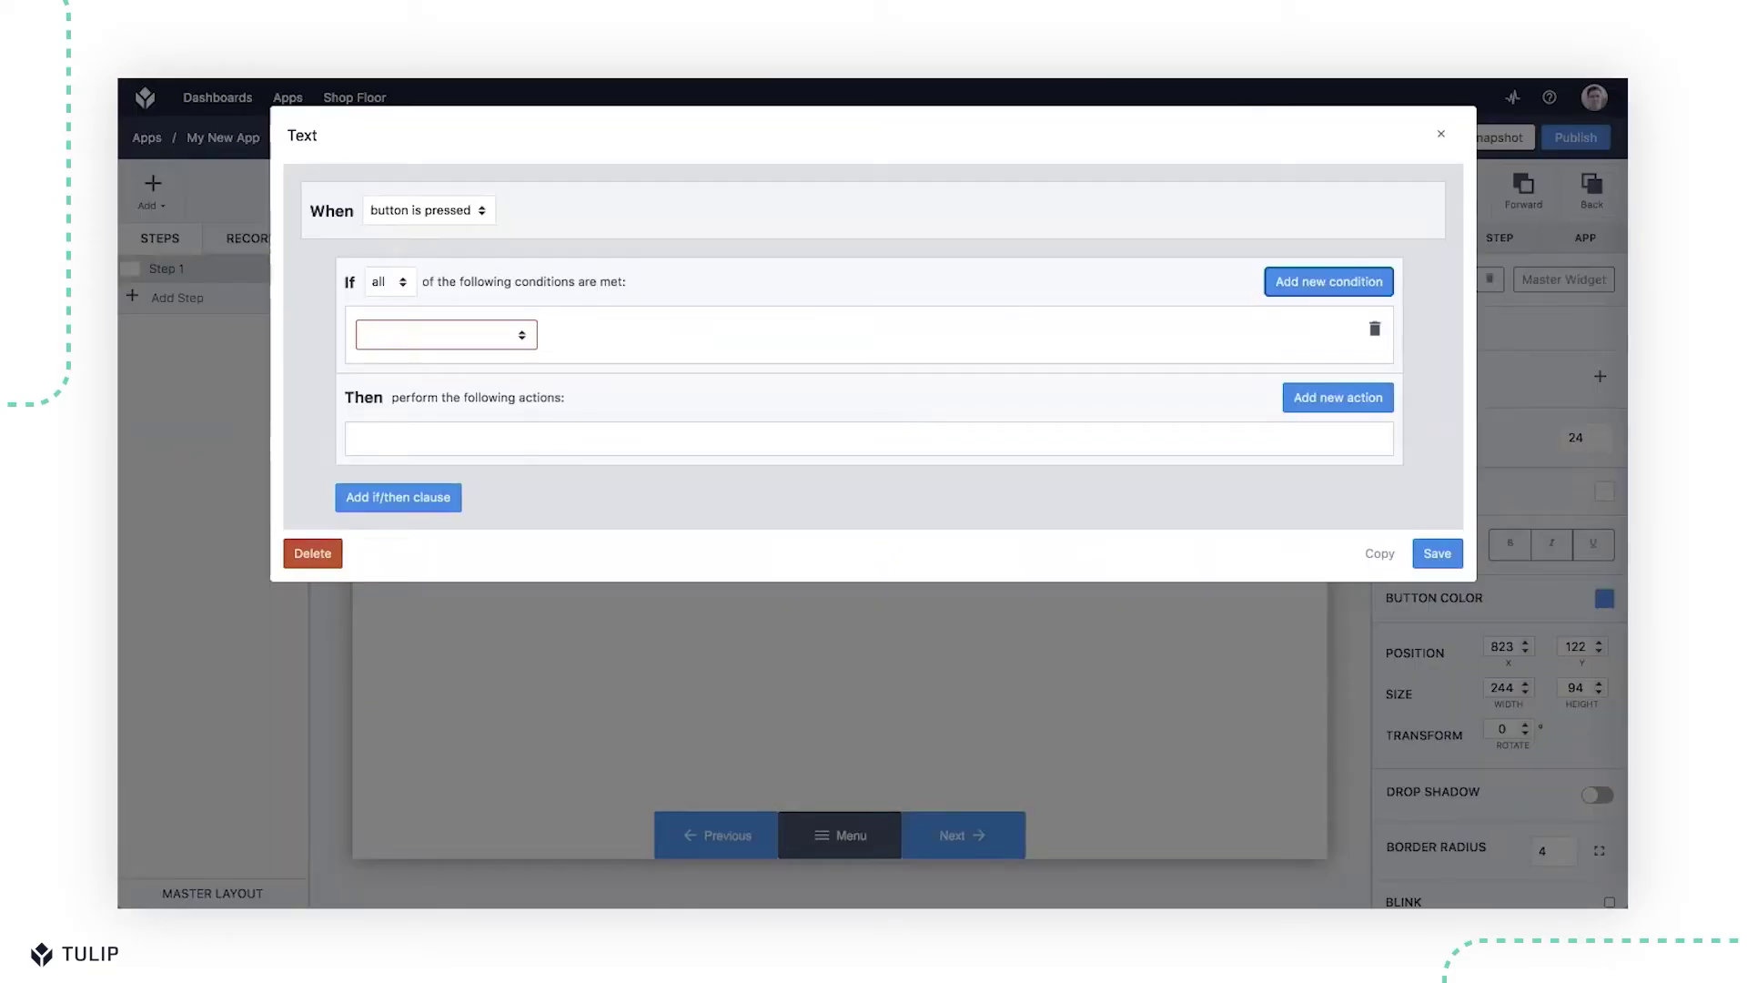
pyautogui.click(515, 338)
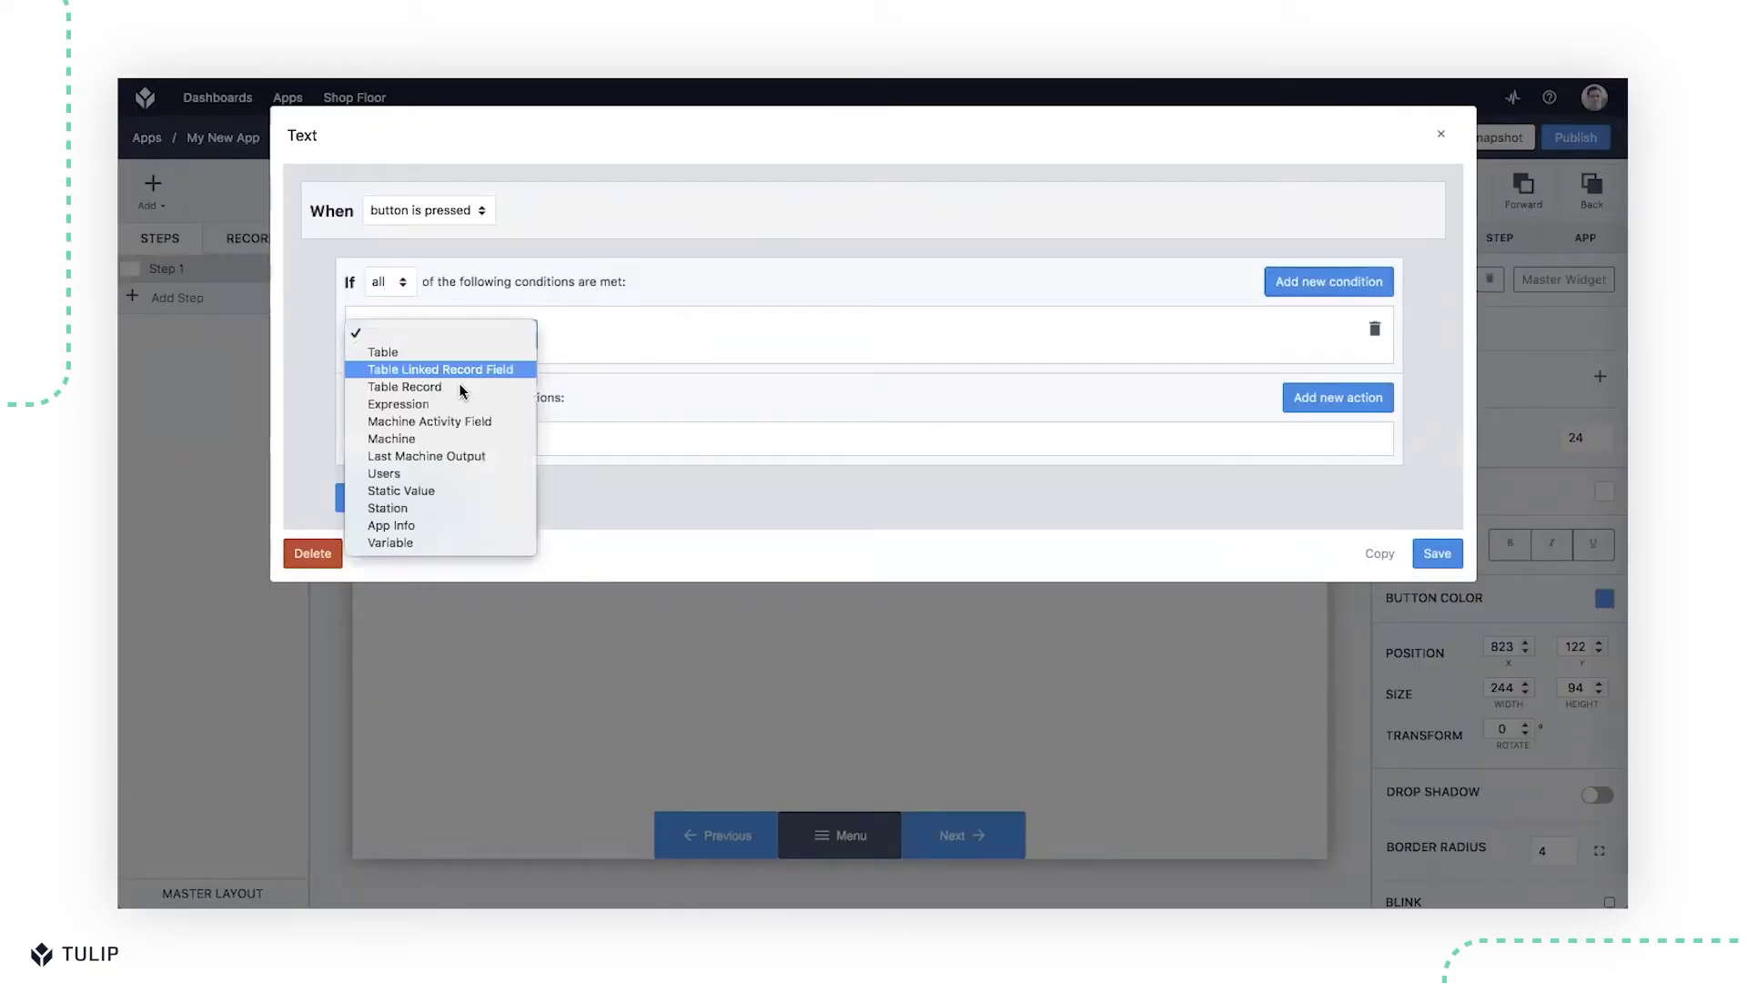
pyautogui.click(424, 544)
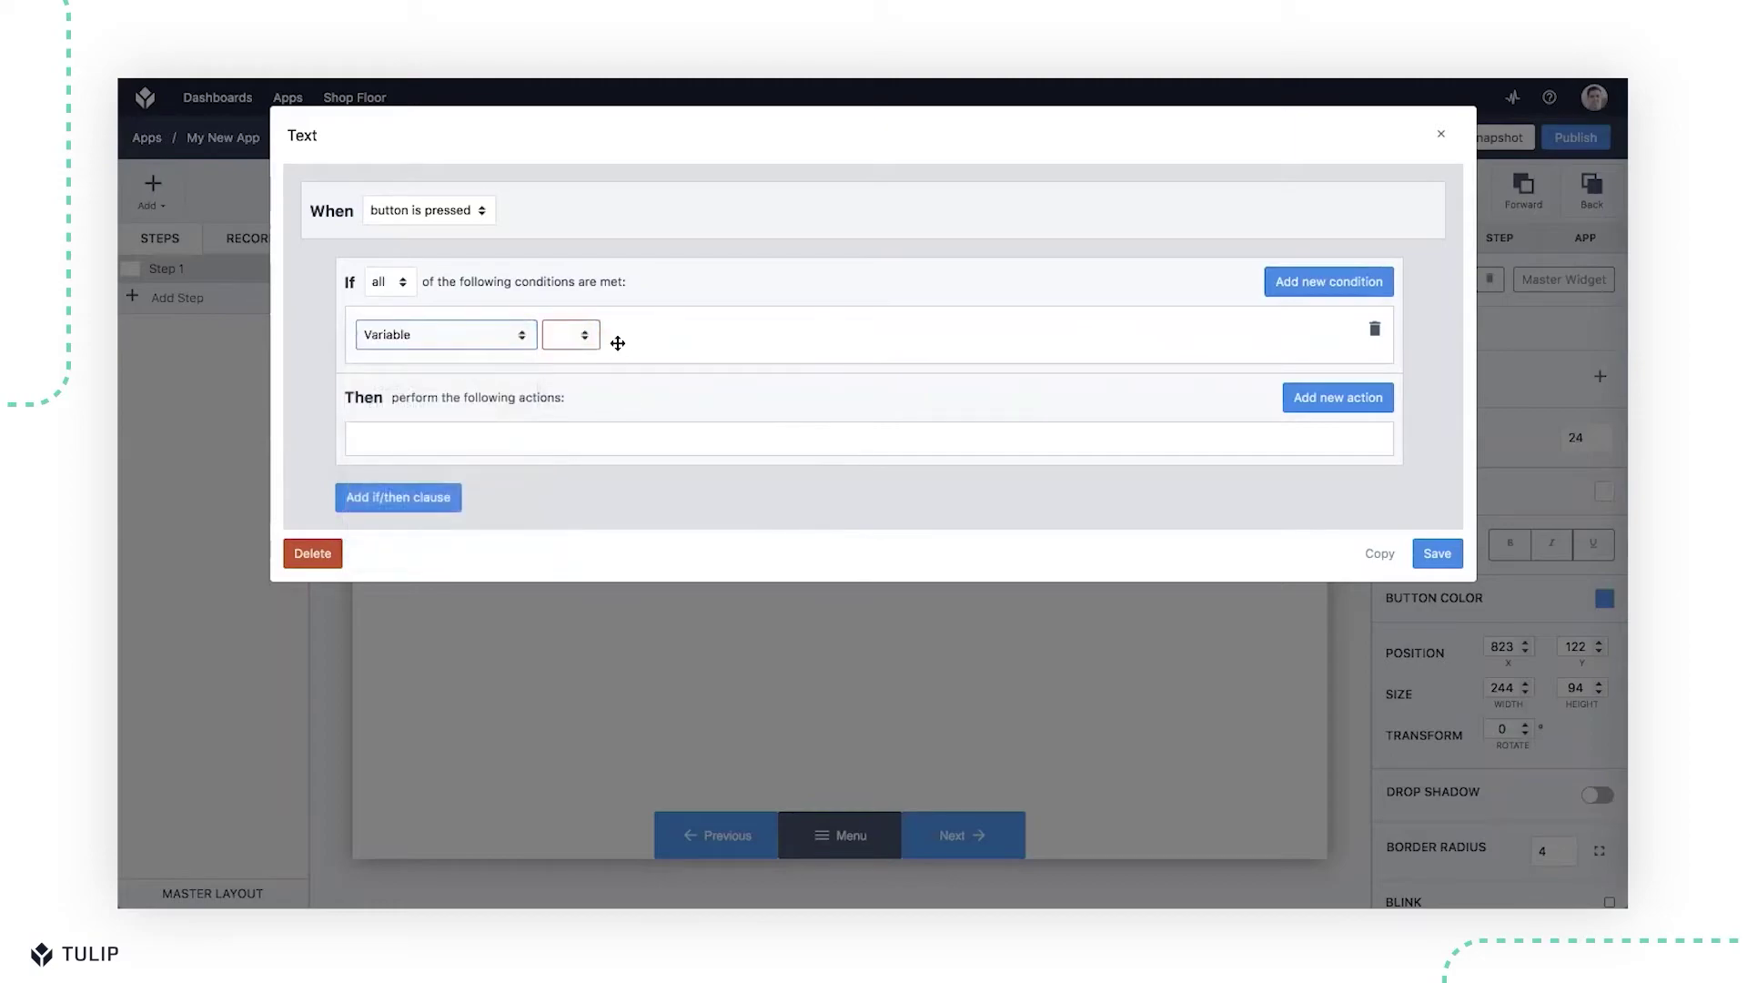
pyautogui.click(575, 335)
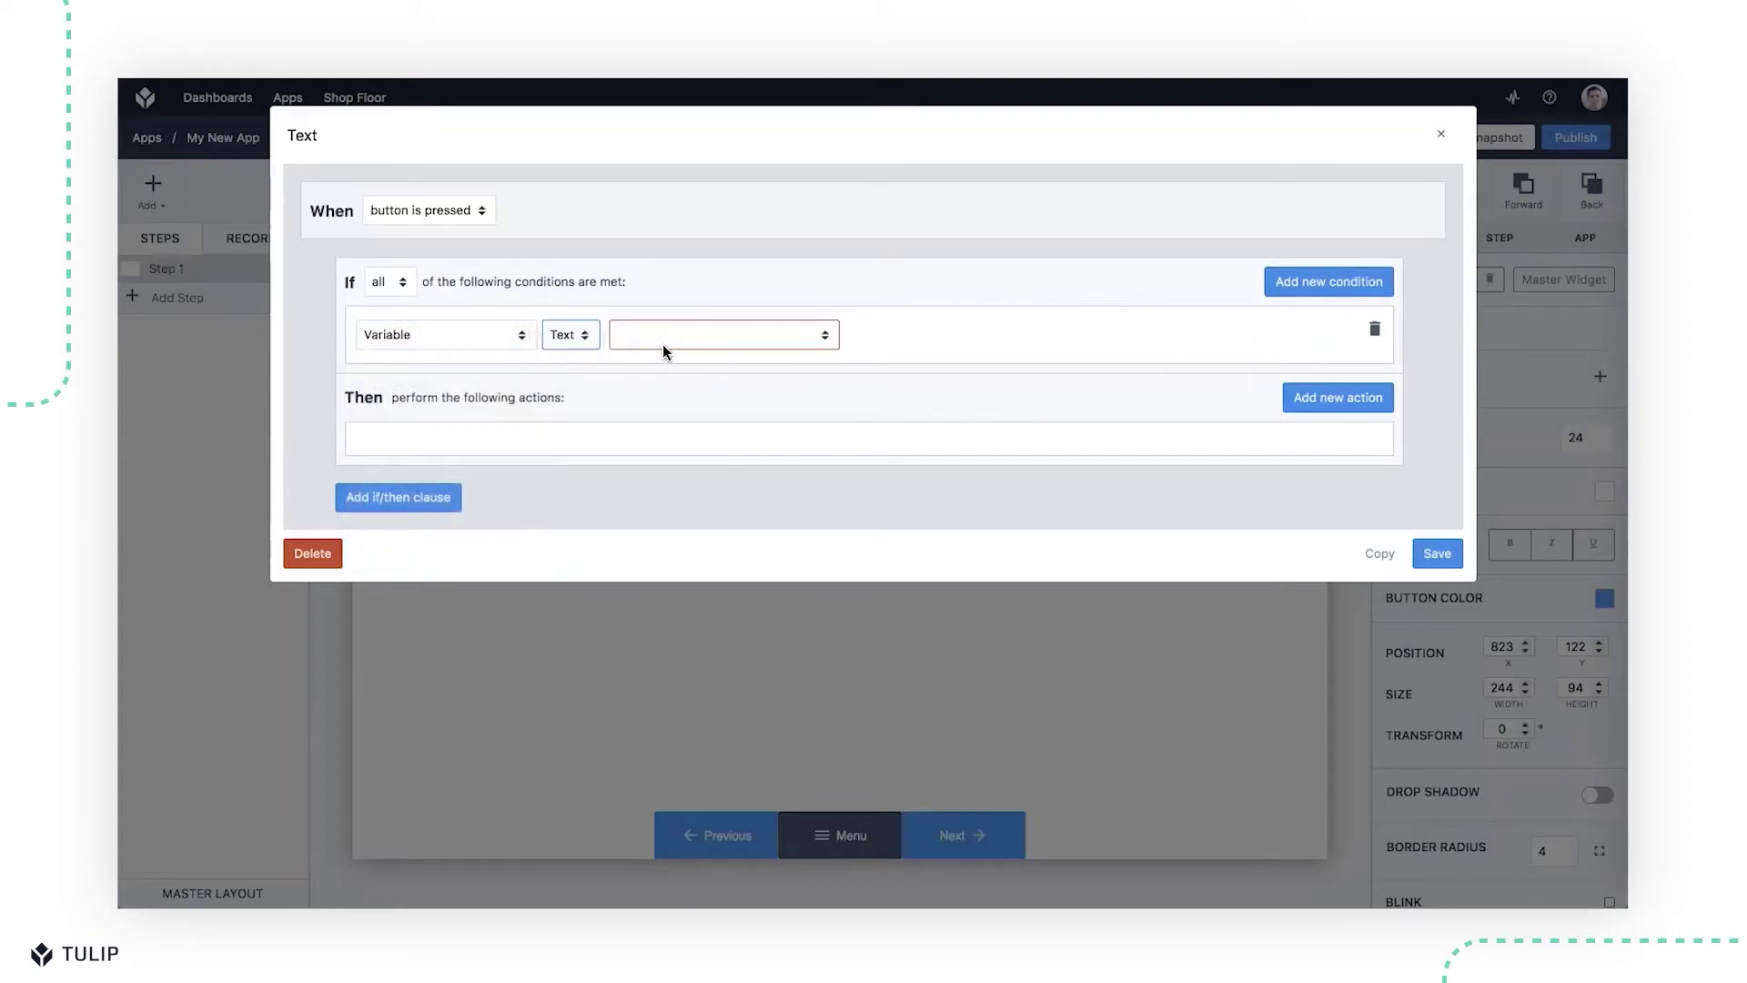
pyautogui.click(663, 342)
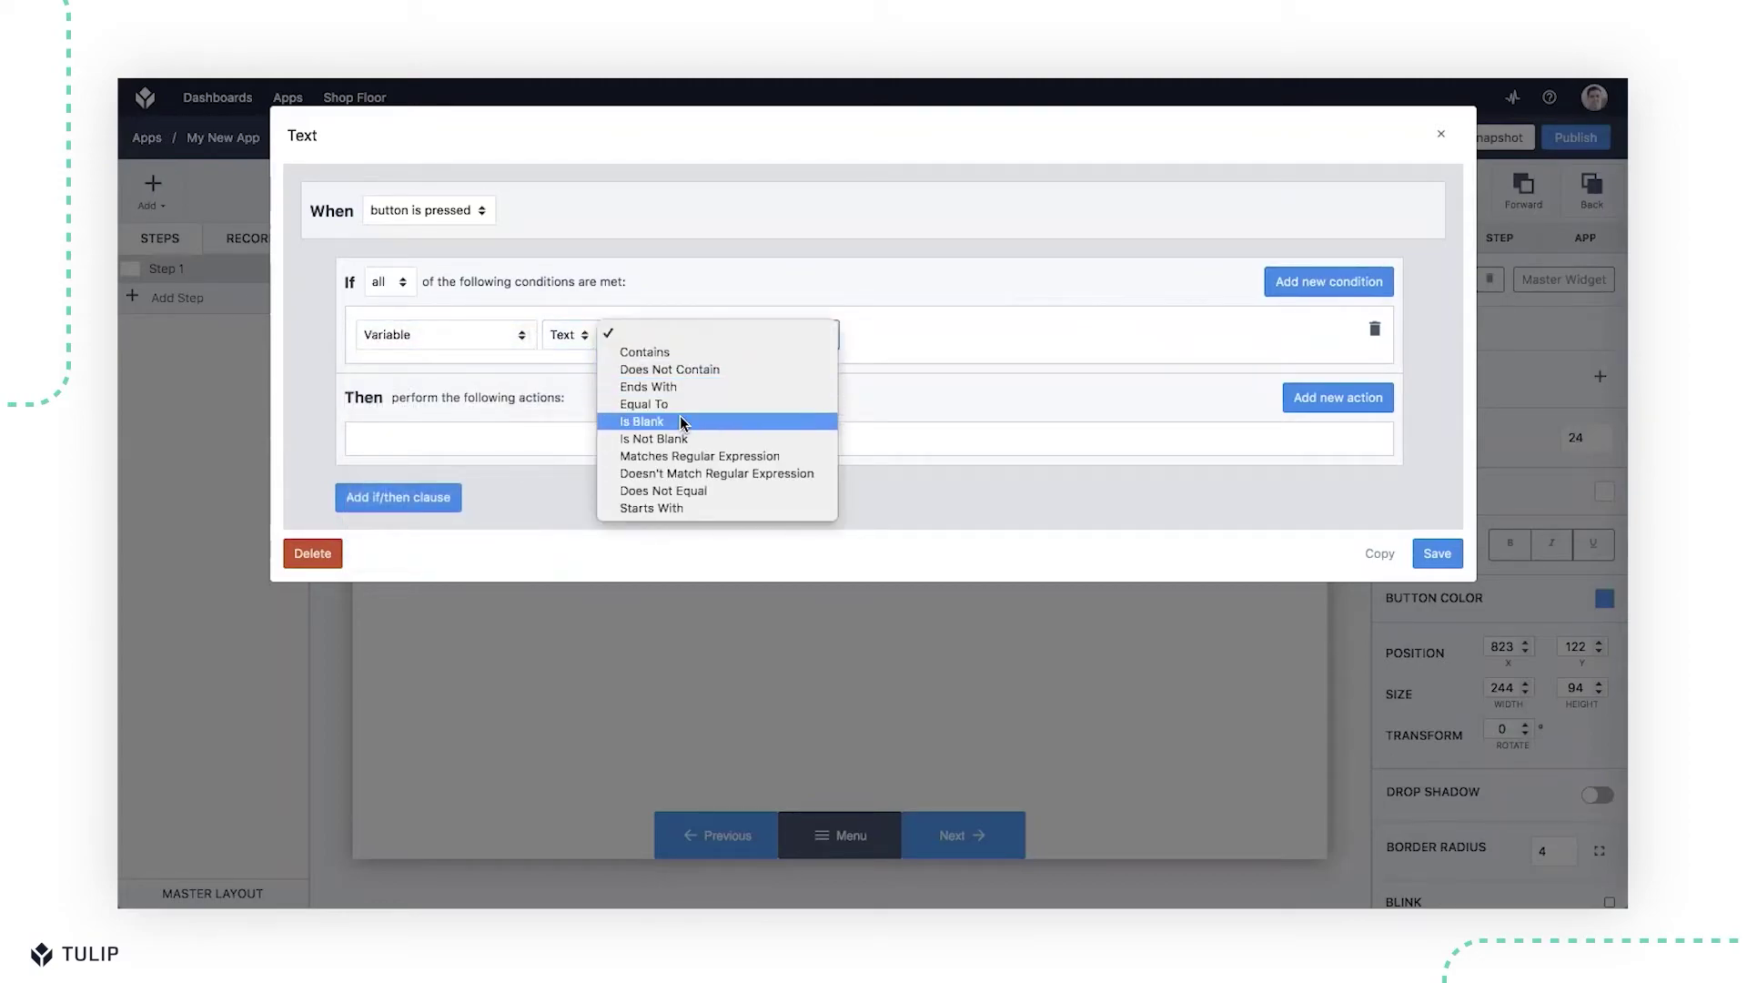
# Make the condition 'Text contains static value not valid' and add a Then action
pyautogui.click(812, 354)
pyautogui.click(889, 336)
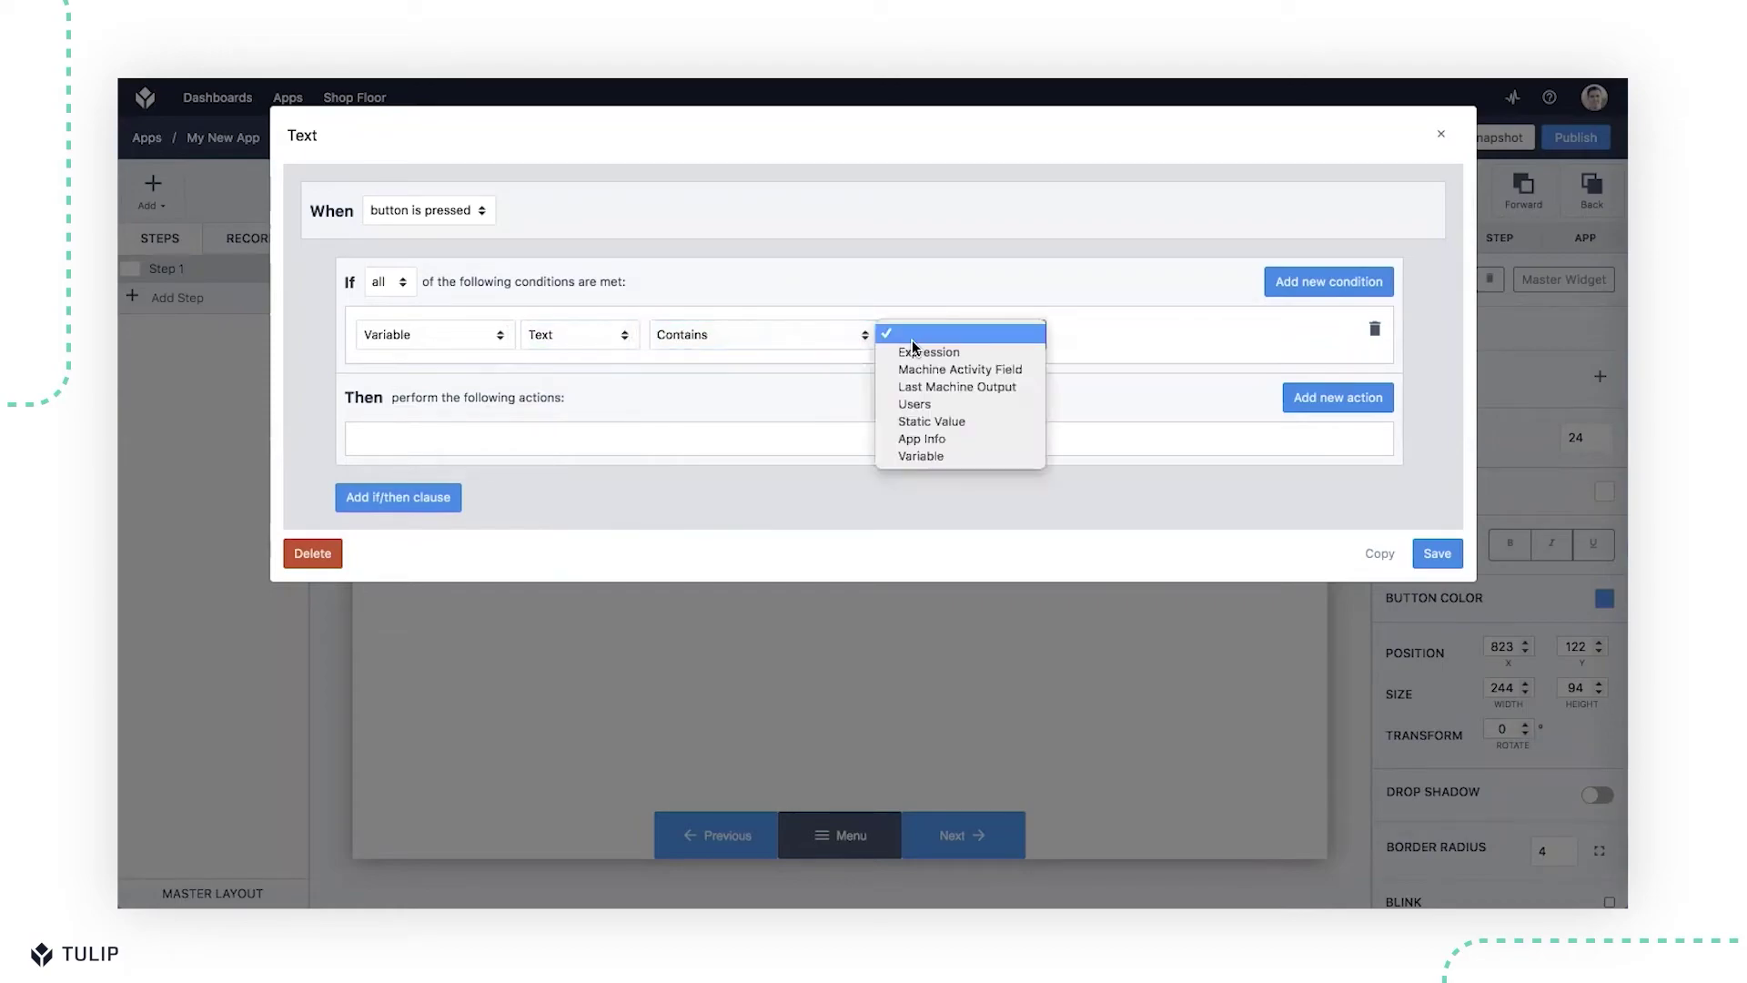
pyautogui.click(919, 422)
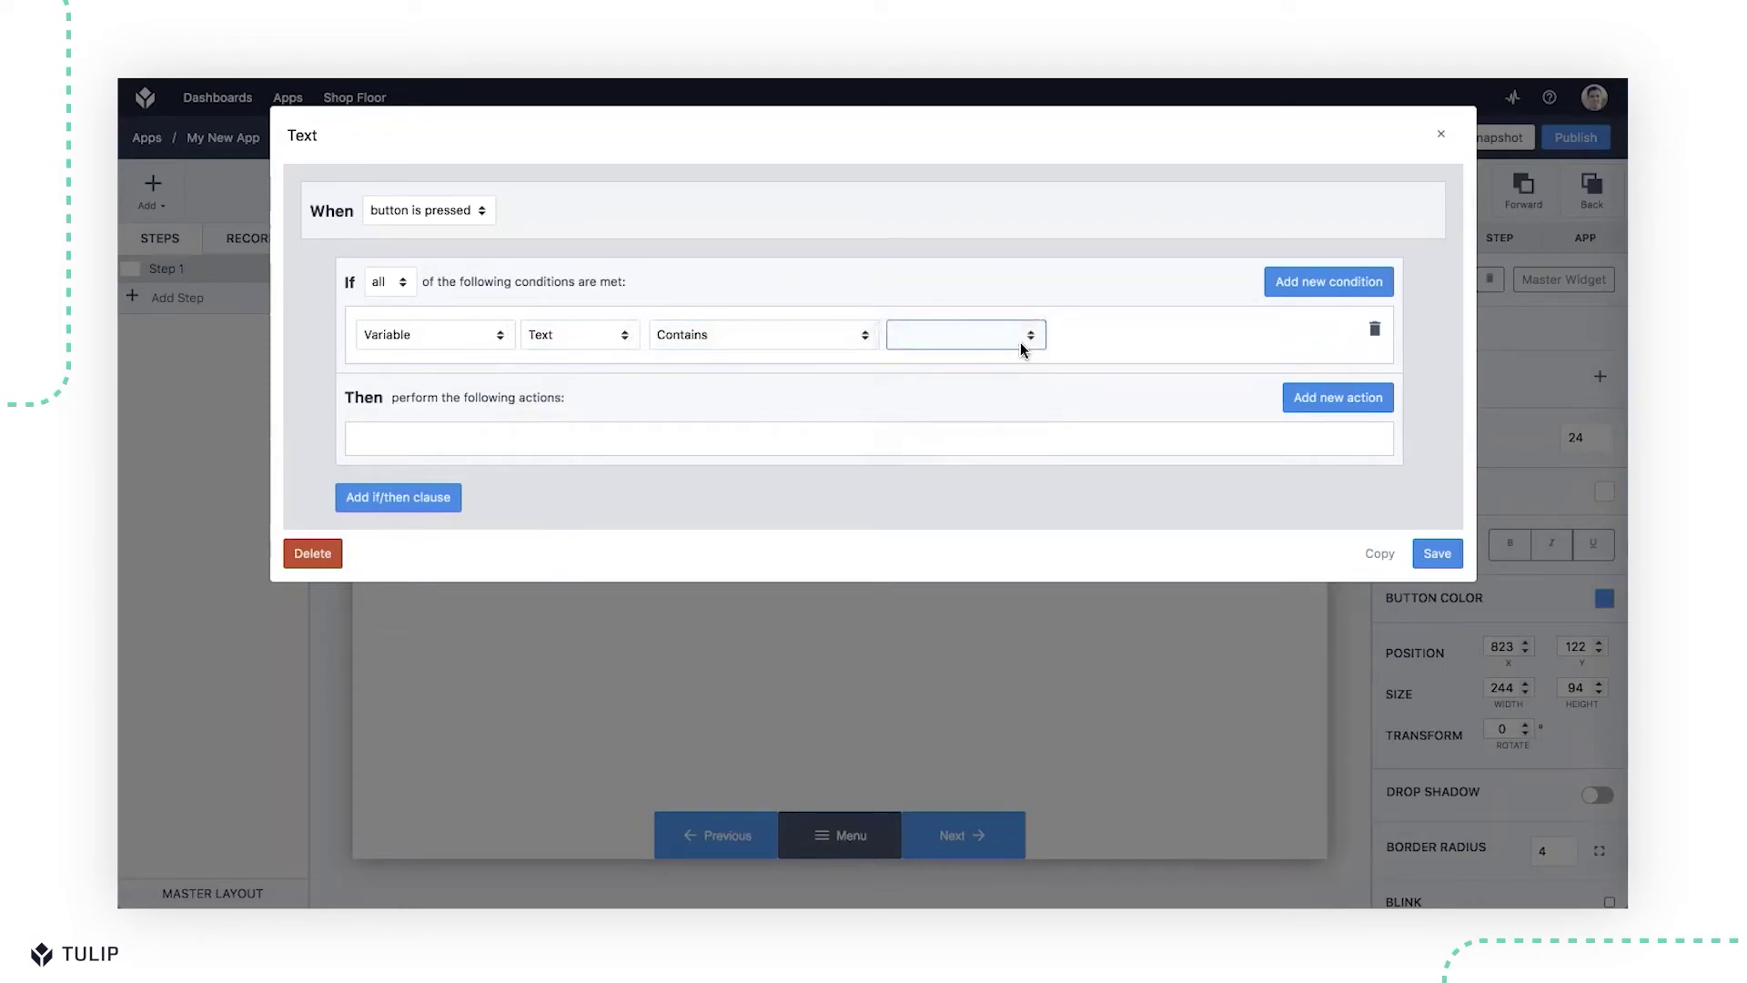
pyautogui.click(1049, 334)
pyautogui.write('not valid')
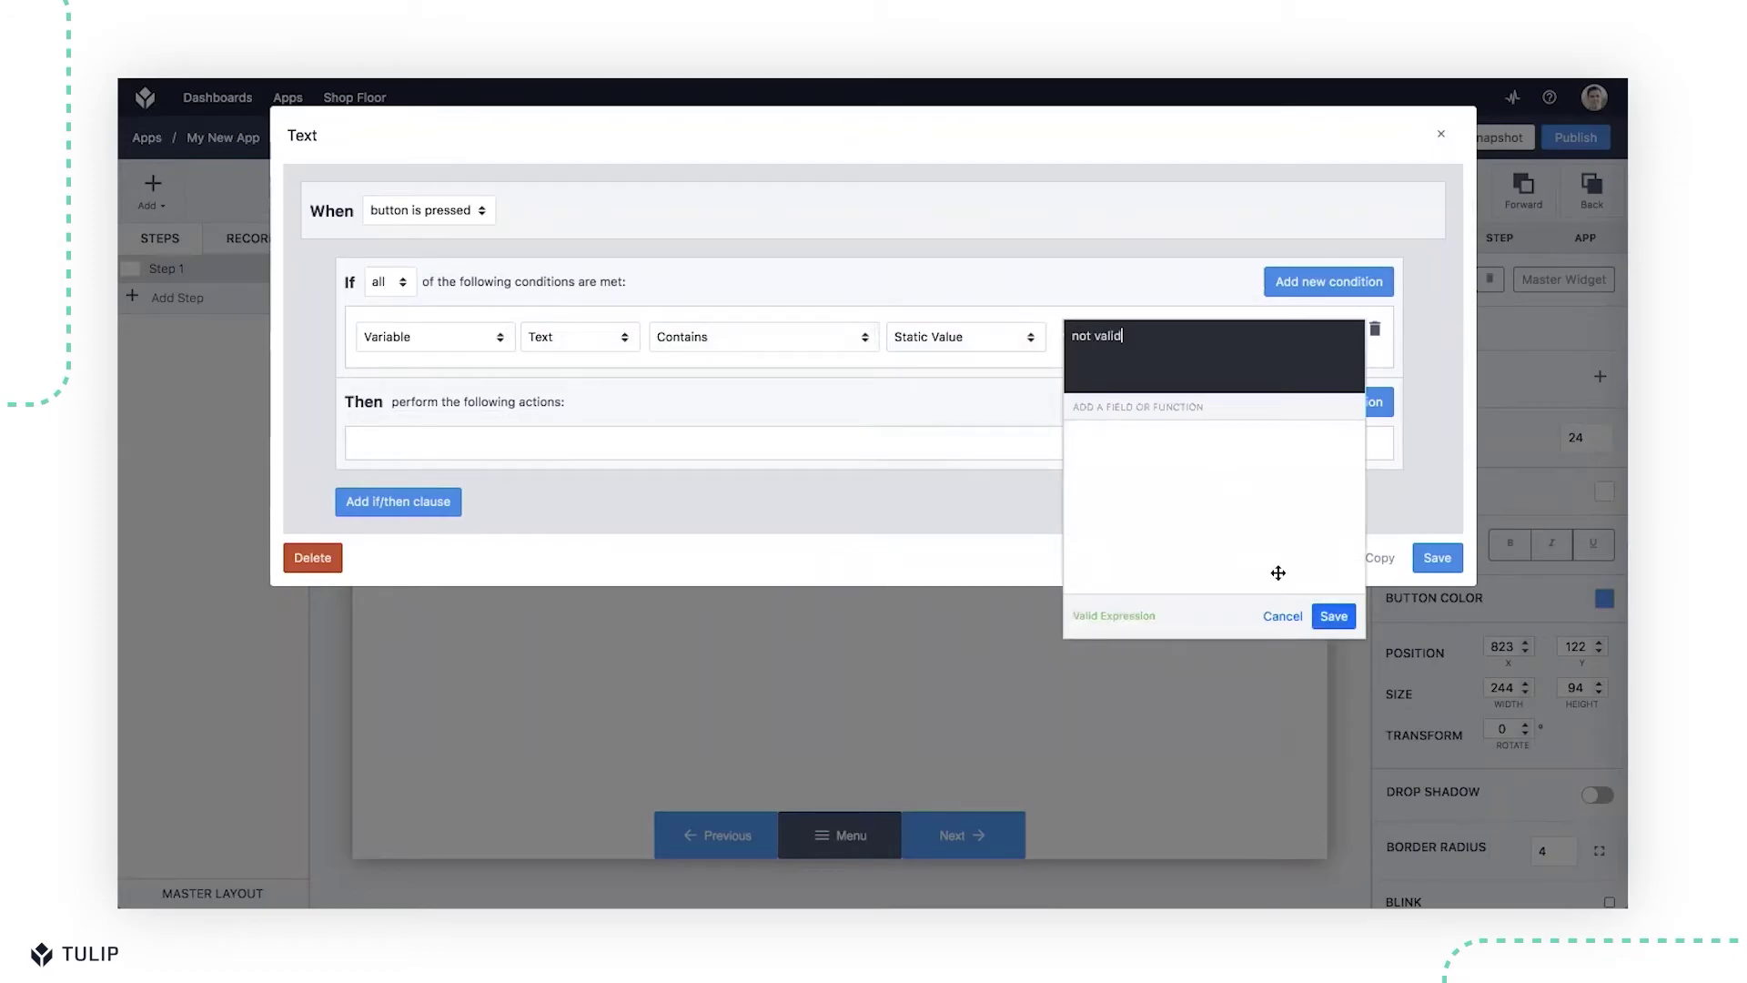
pyautogui.click(1334, 616)
pyautogui.click(1337, 401)
pyautogui.click(488, 446)
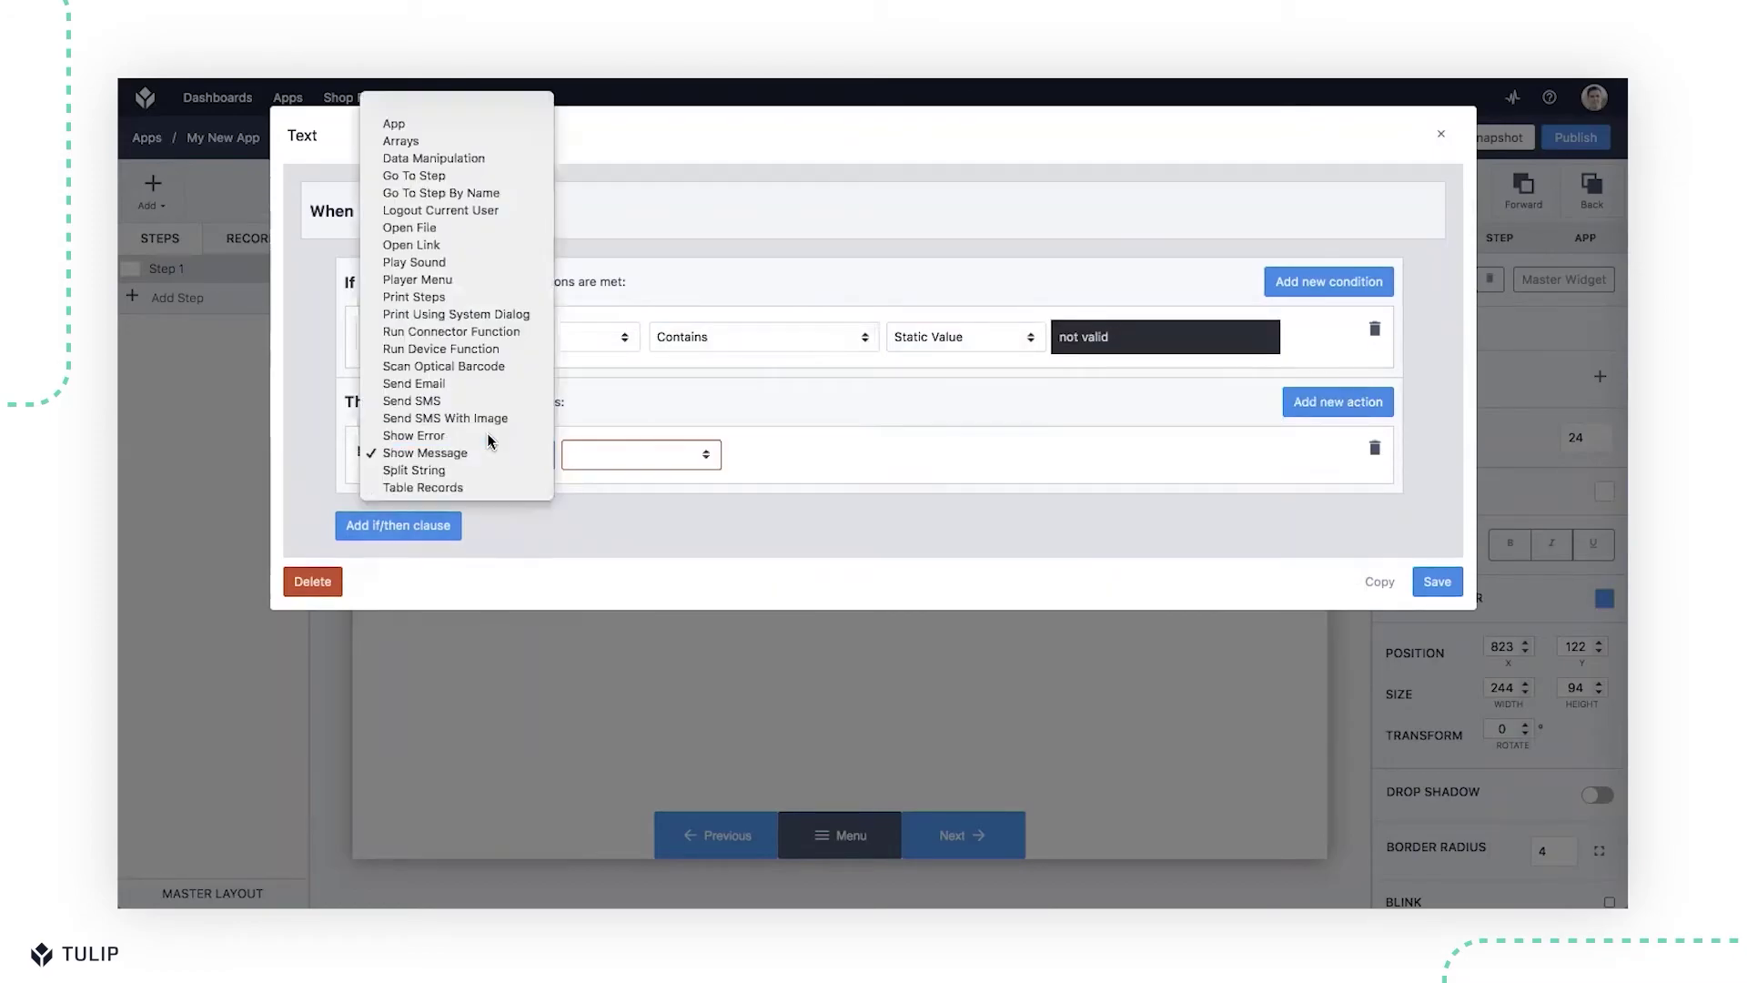
# Set the action to Show Error with static text 'Enter correct input'
pyautogui.click(606, 448)
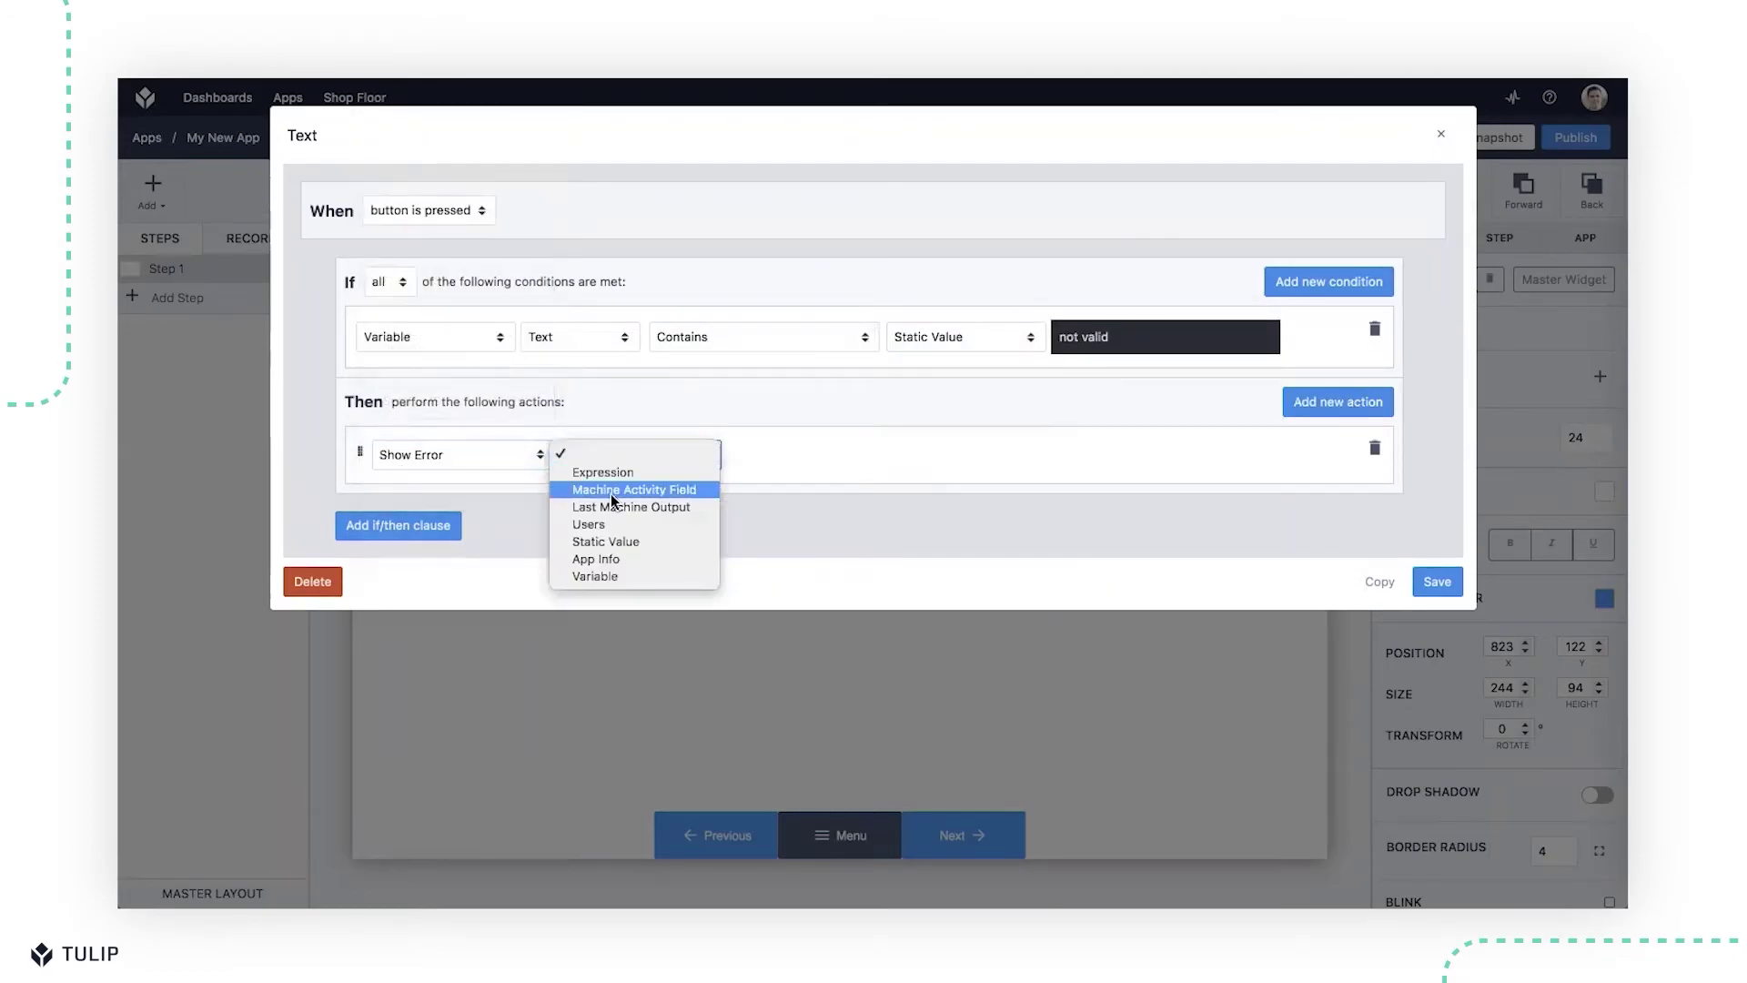
pyautogui.click(639, 541)
pyautogui.click(757, 458)
pyautogui.write('in')
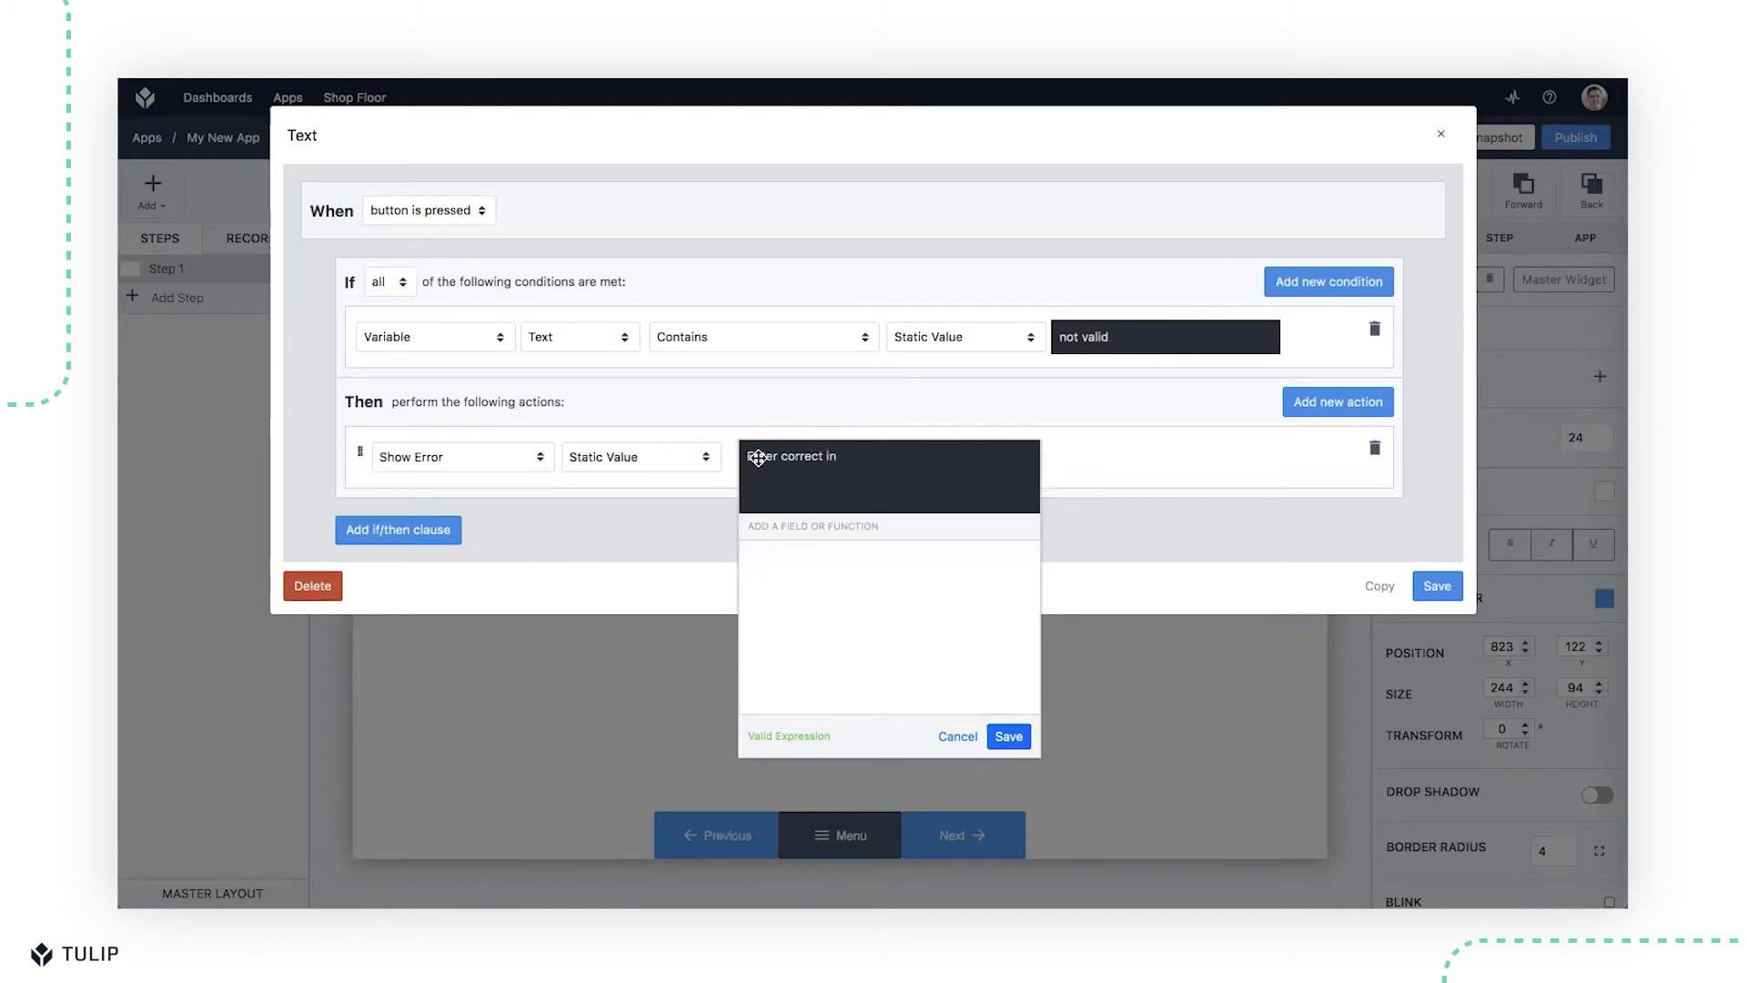
pyautogui.write('put')
pyautogui.click(1008, 736)
# Add an else clause showing the static message 'Text Valid', then run the app
pyautogui.click(419, 535)
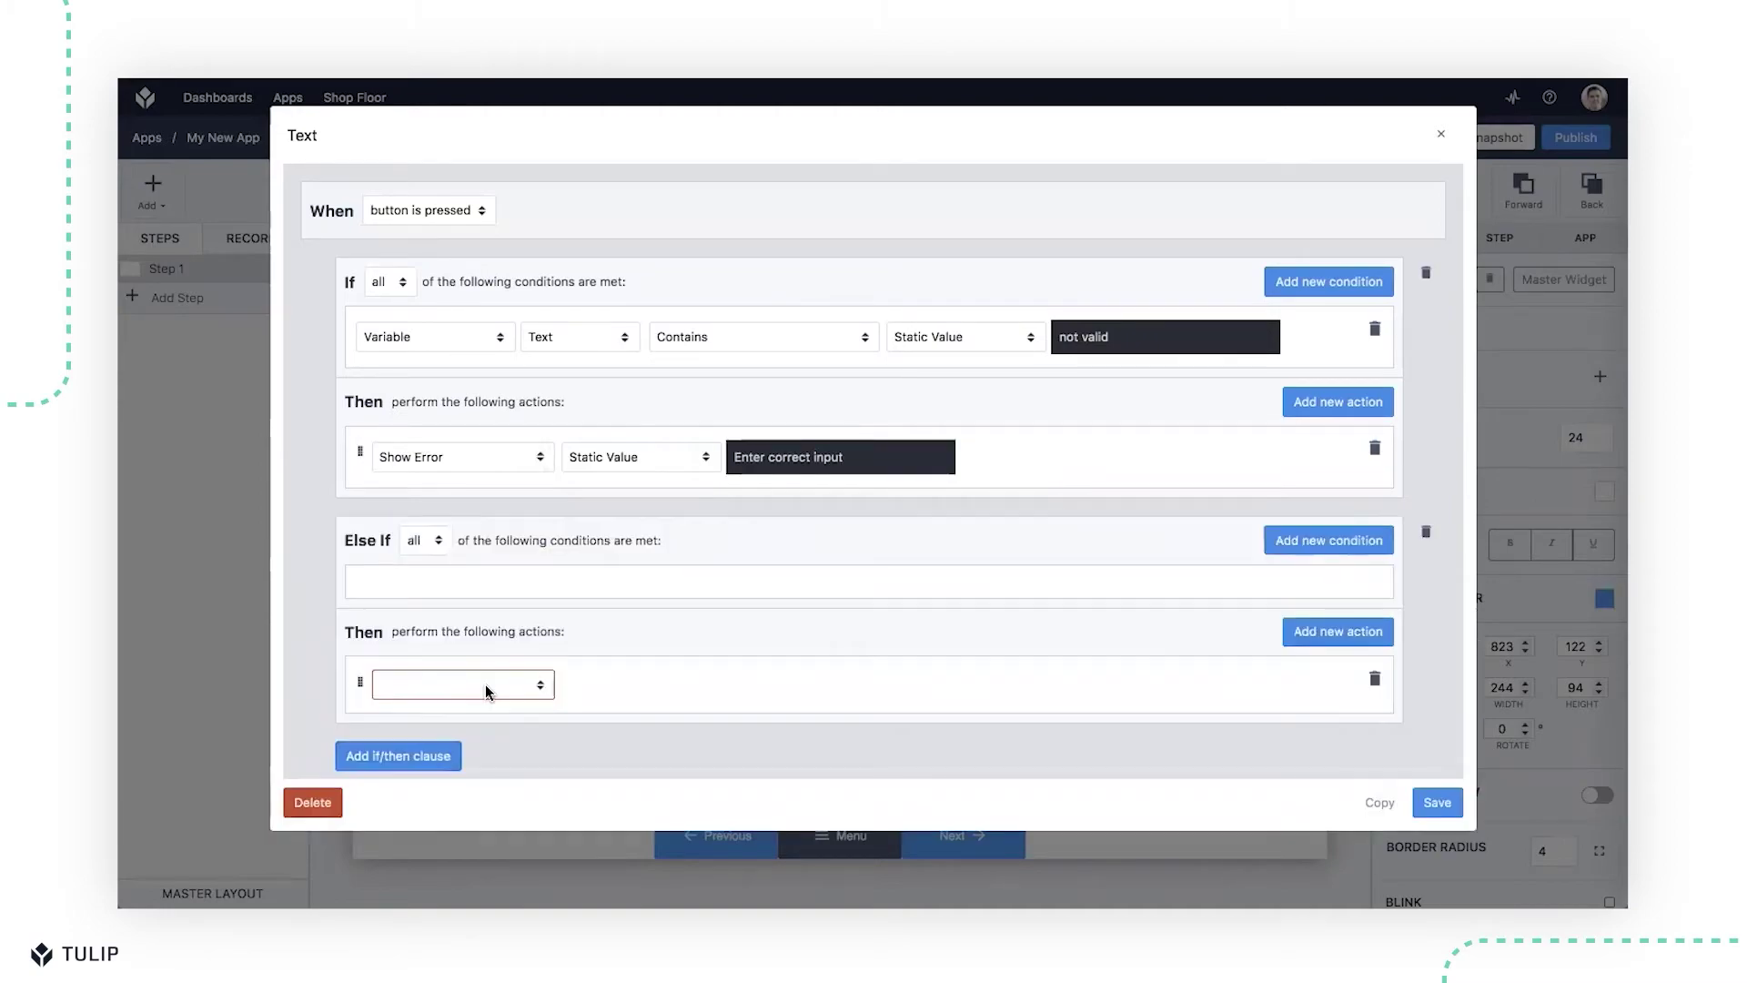
pyautogui.click(487, 691)
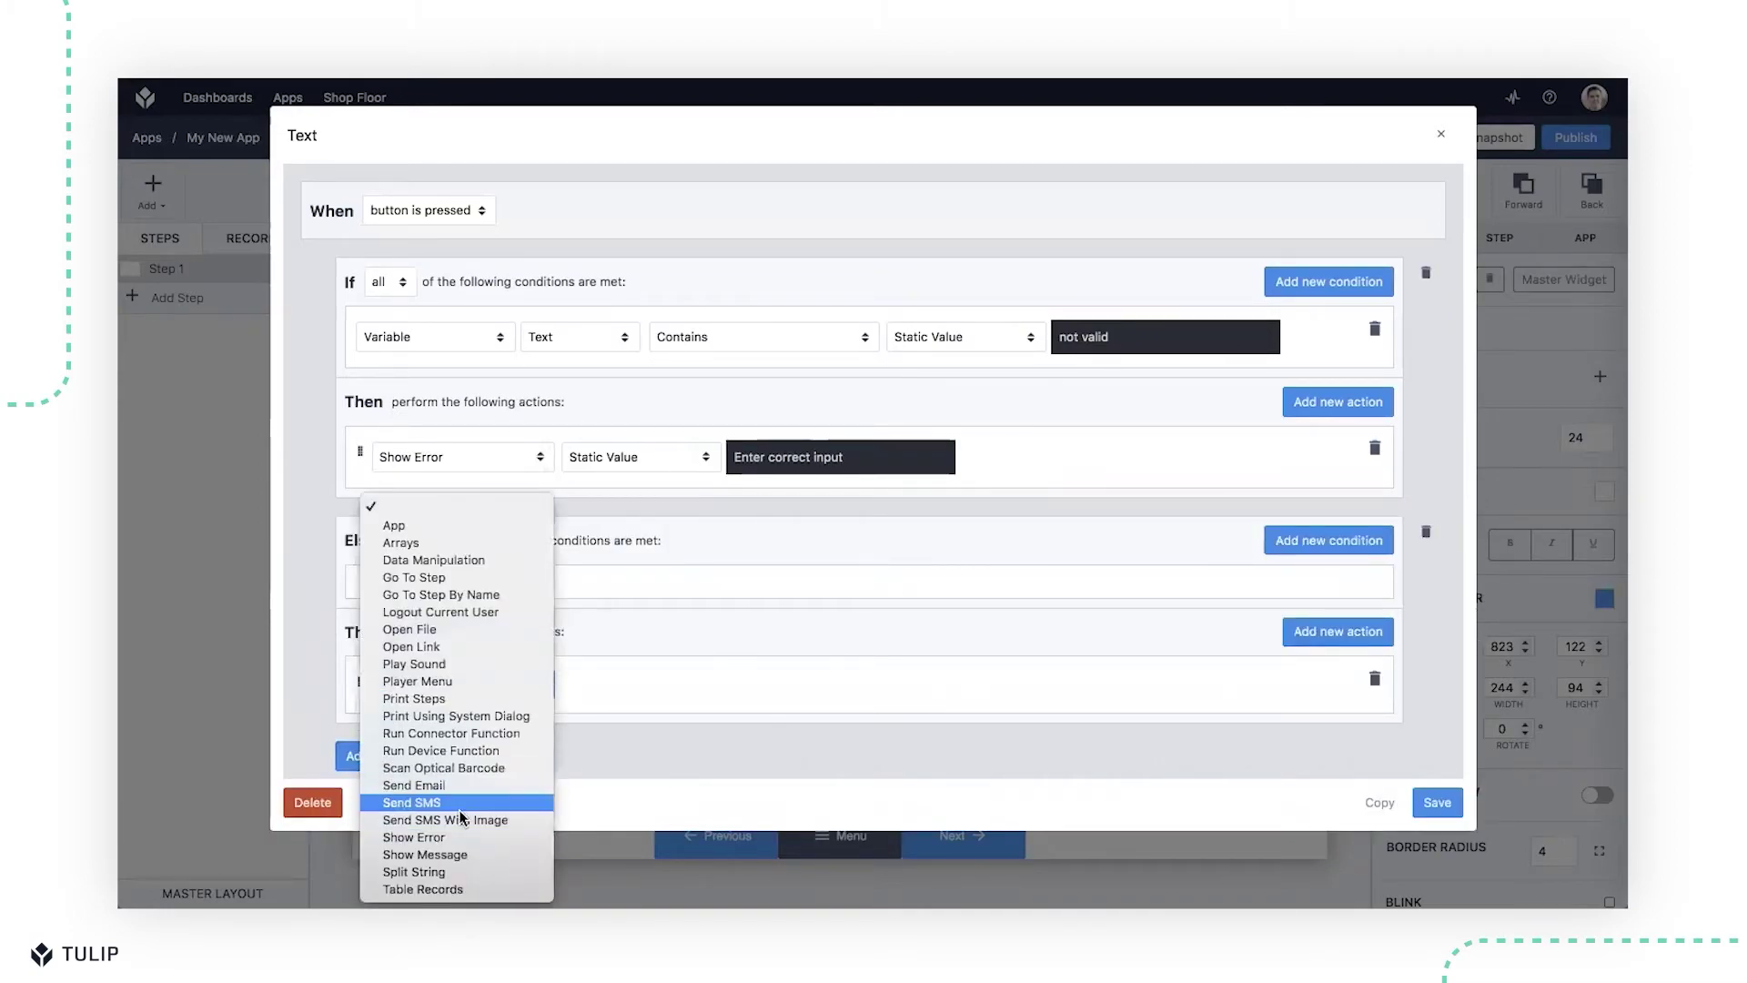
pyautogui.click(618, 683)
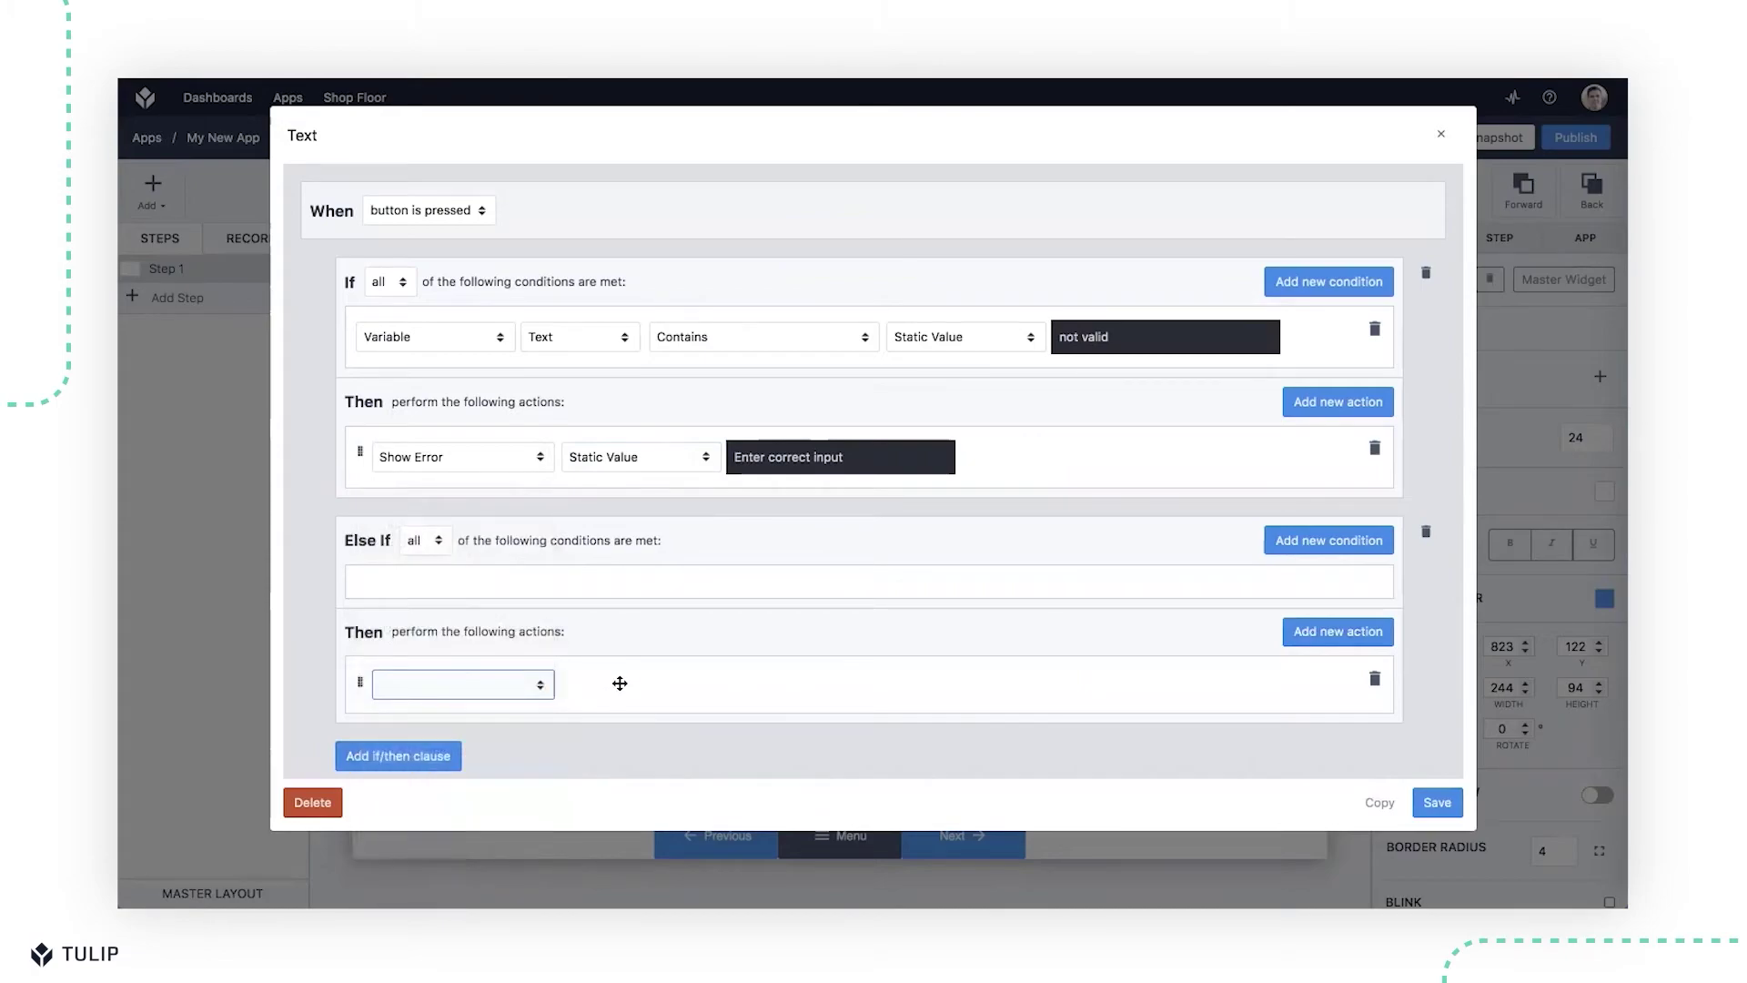
pyautogui.click(619, 684)
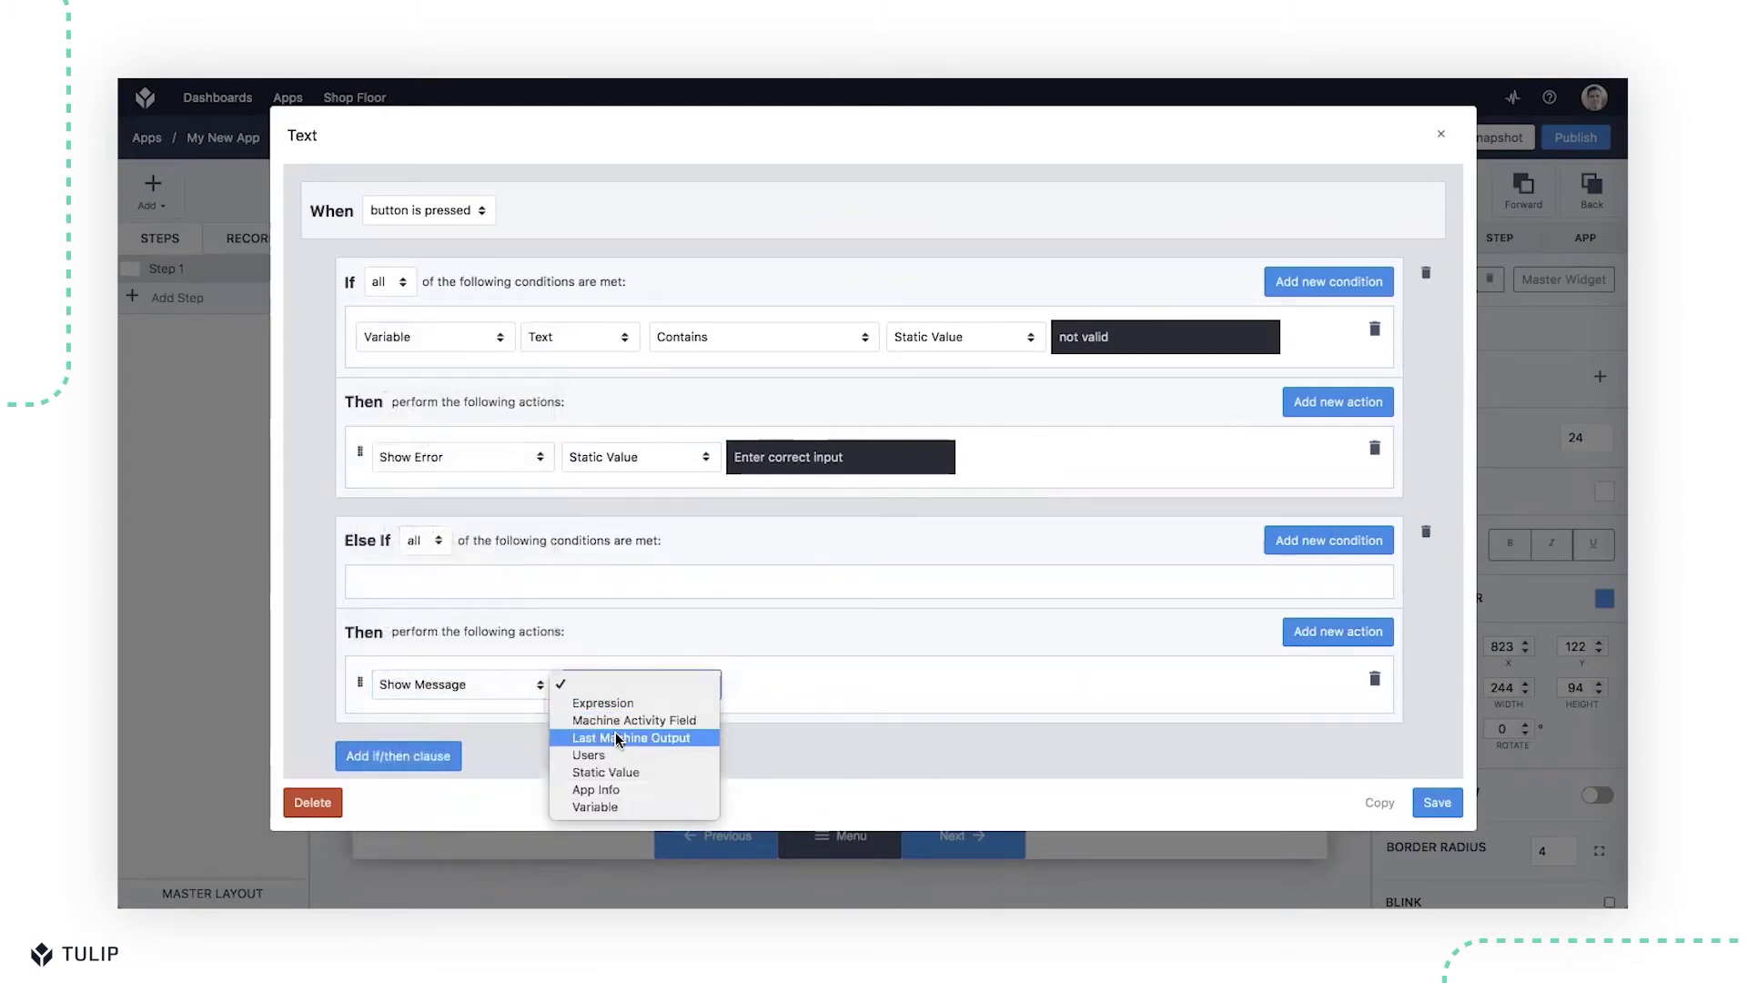
pyautogui.click(606, 771)
pyautogui.click(797, 690)
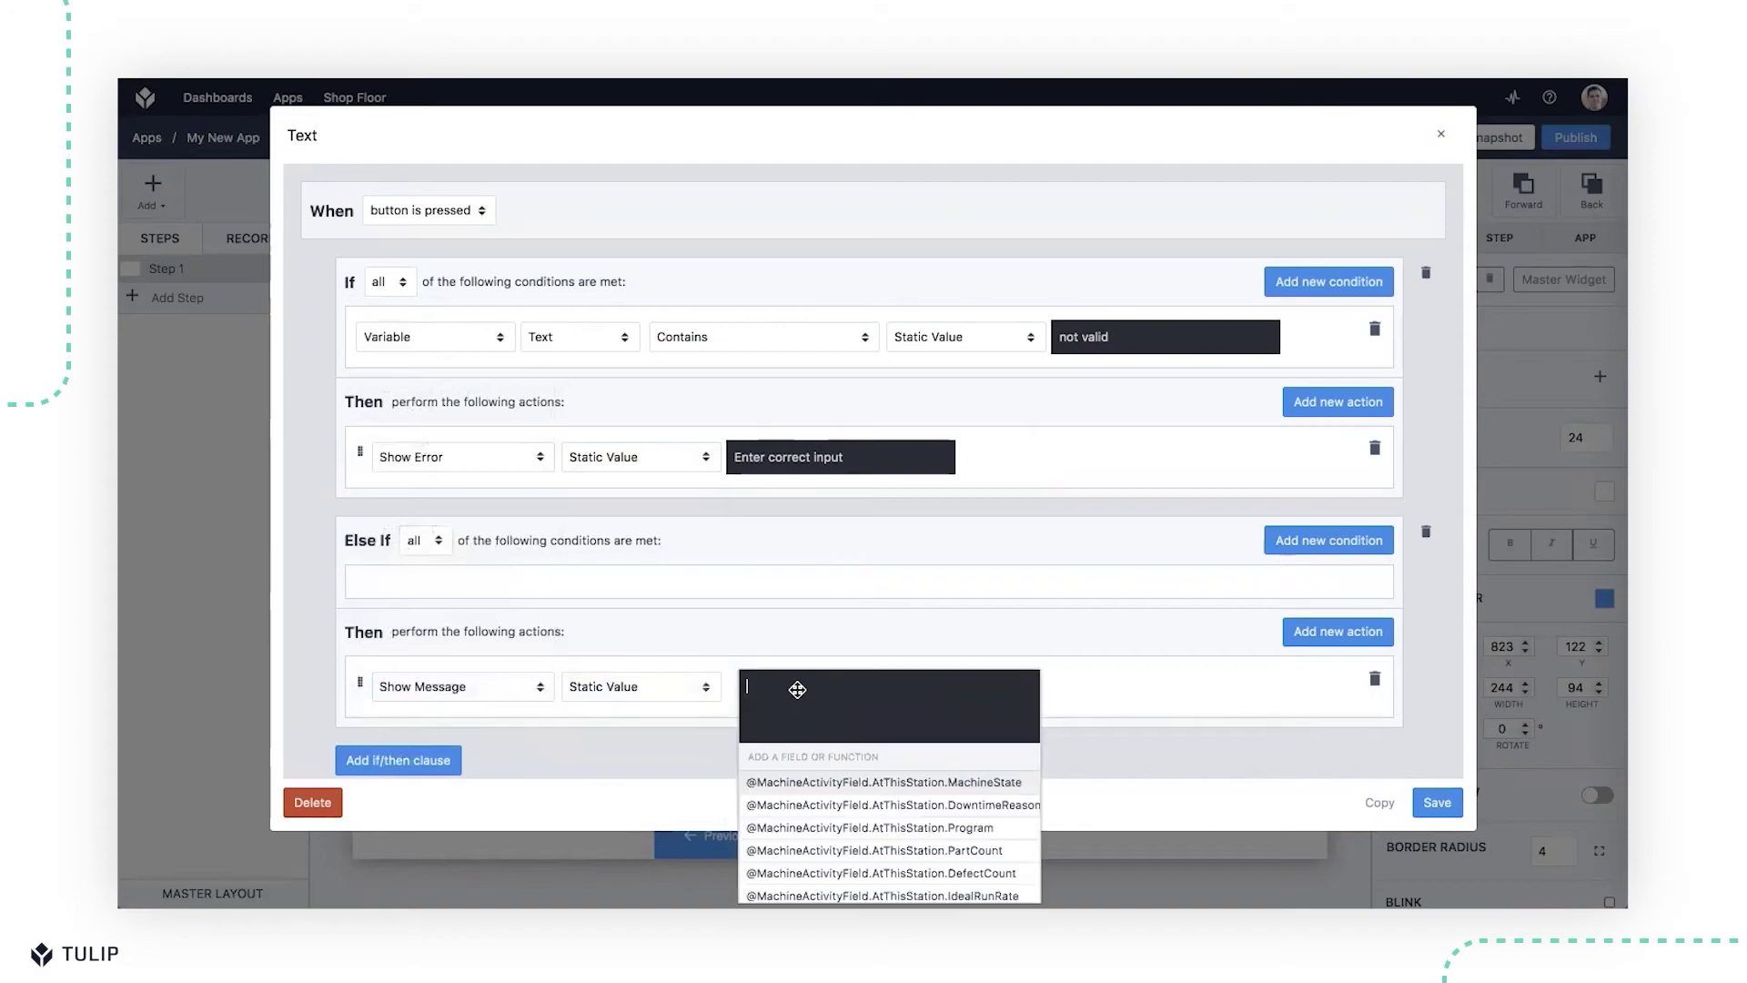
pyautogui.write('Text Valid')
pyautogui.click(890, 838)
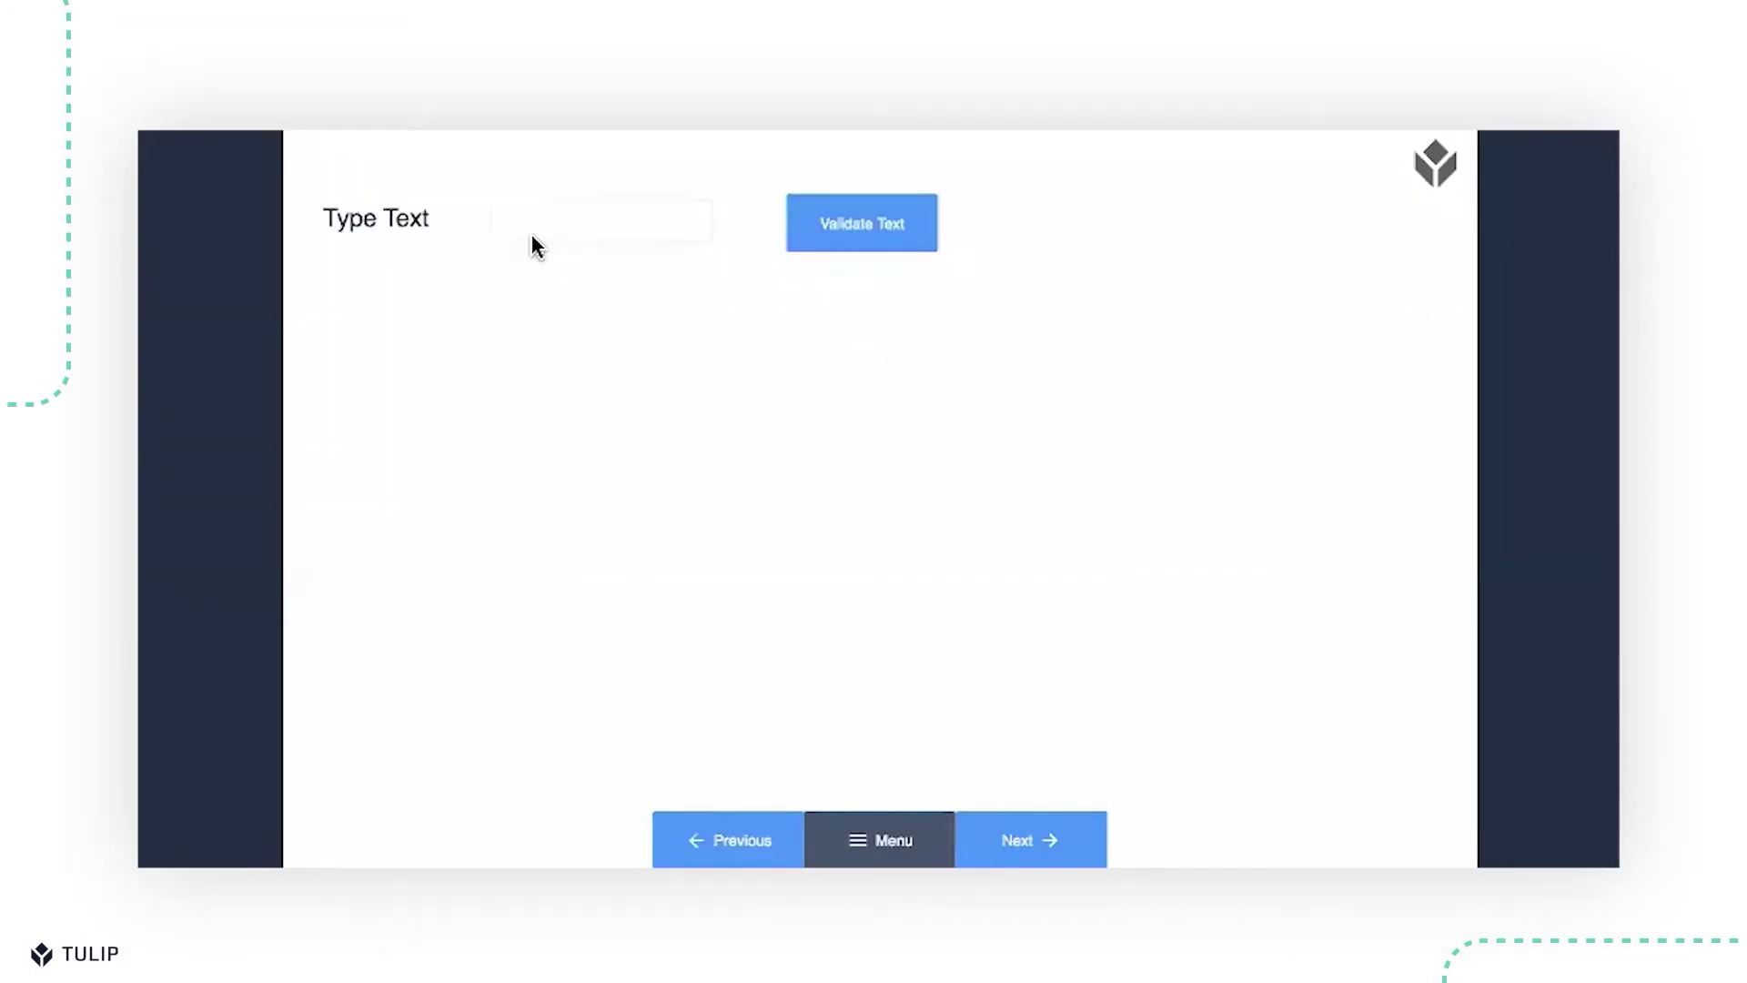
pyautogui.click(531, 233)
pyautogui.click(659, 212)
# Validate 'not valid' to get the error, then 'correct input' to get Success
pyautogui.write('n')
pyautogui.write('ot valid')
pyautogui.click(854, 219)
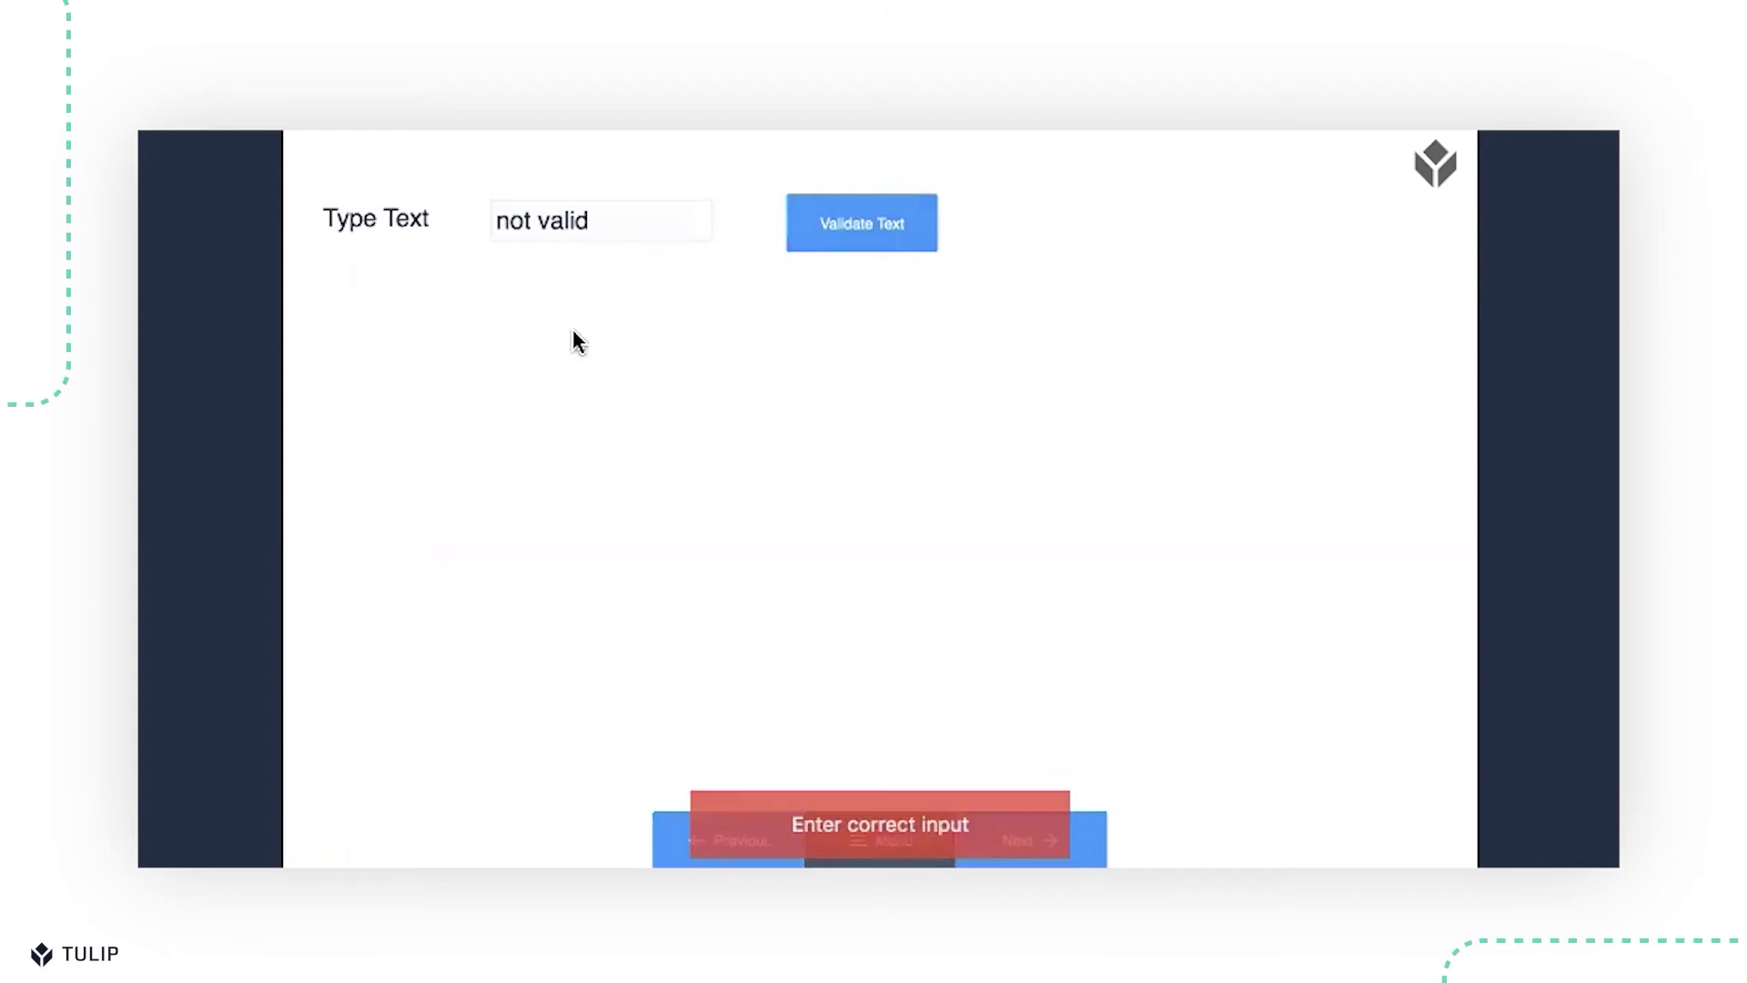
pyautogui.click(628, 219)
pyautogui.hotkey('ctrl', 'shift', 'Left')
pyautogui.hotkey('ctrl', 'shift', 'Left')
pyautogui.write('c')
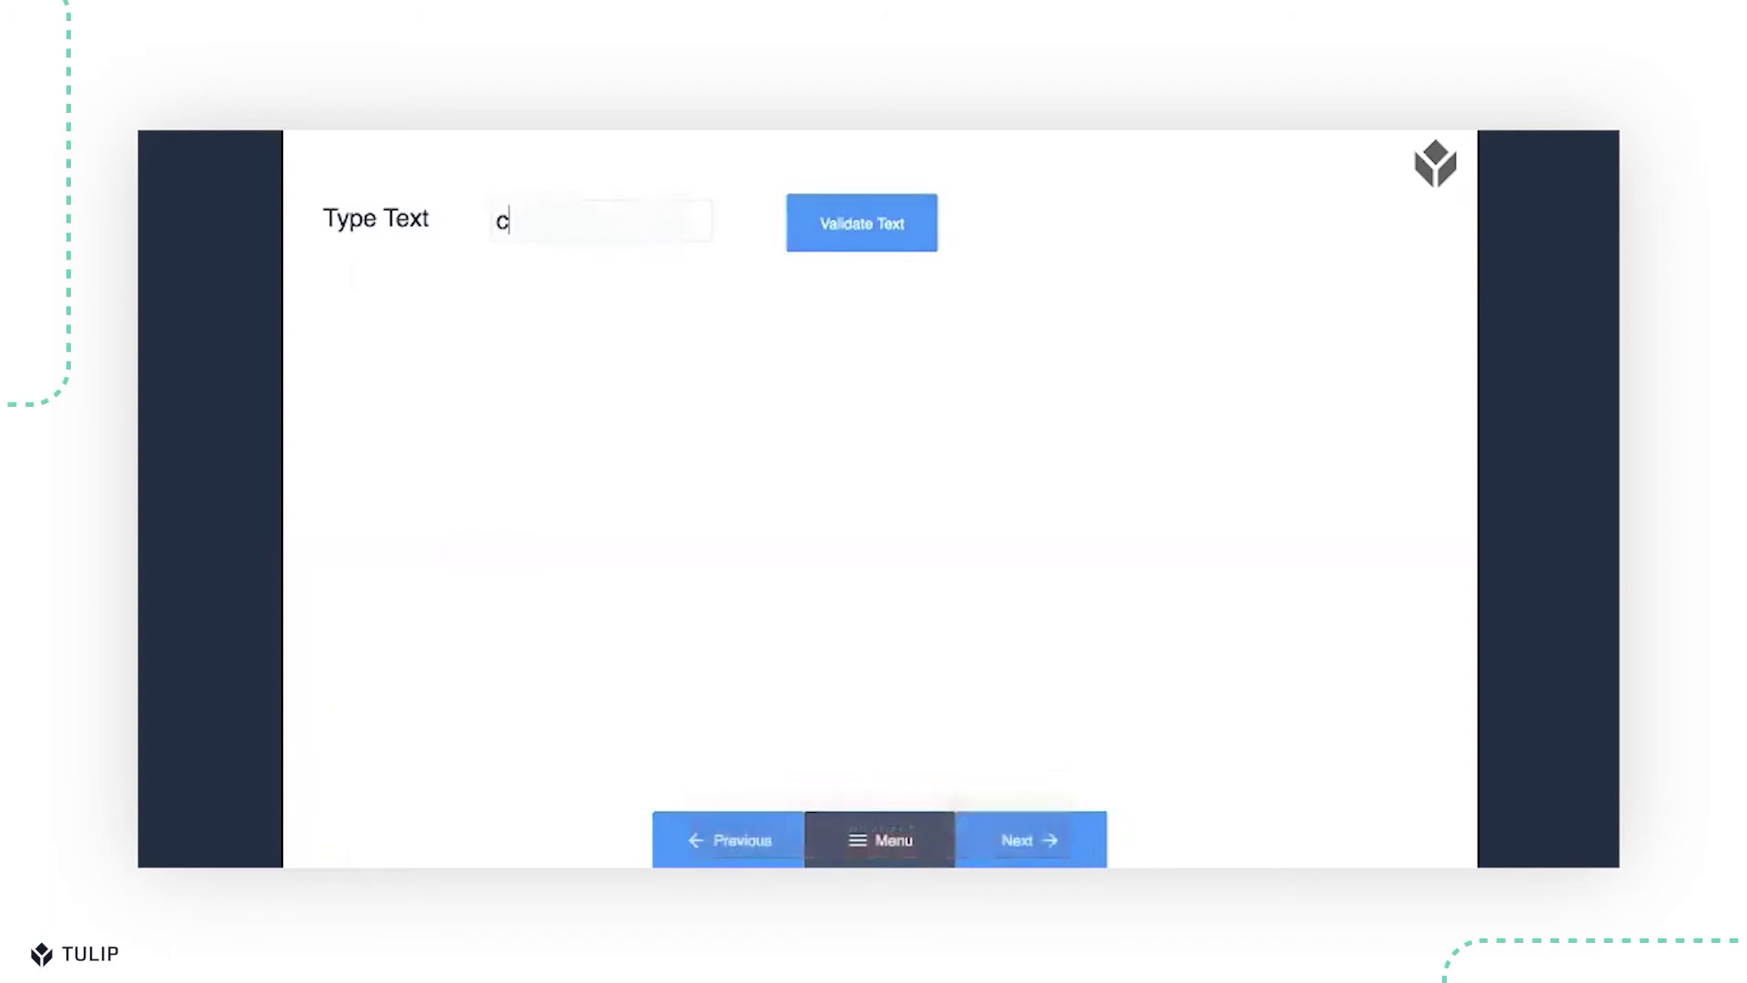
pyautogui.write('orrect input')
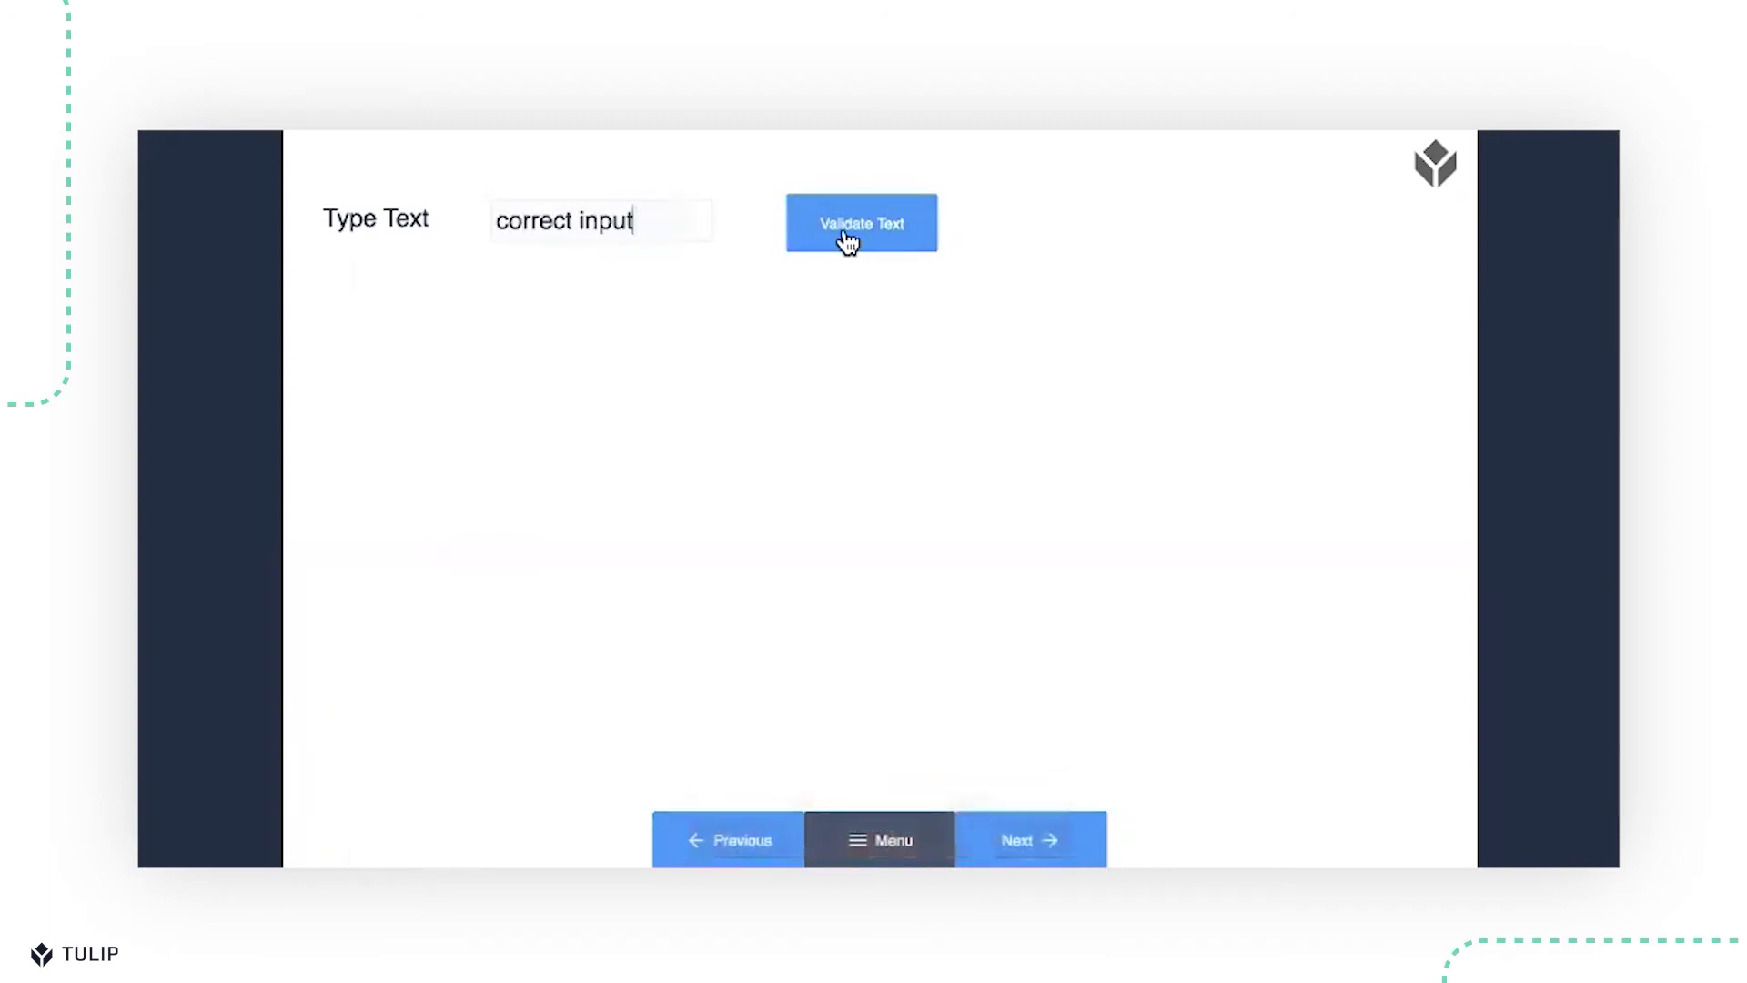
pyautogui.click(845, 238)
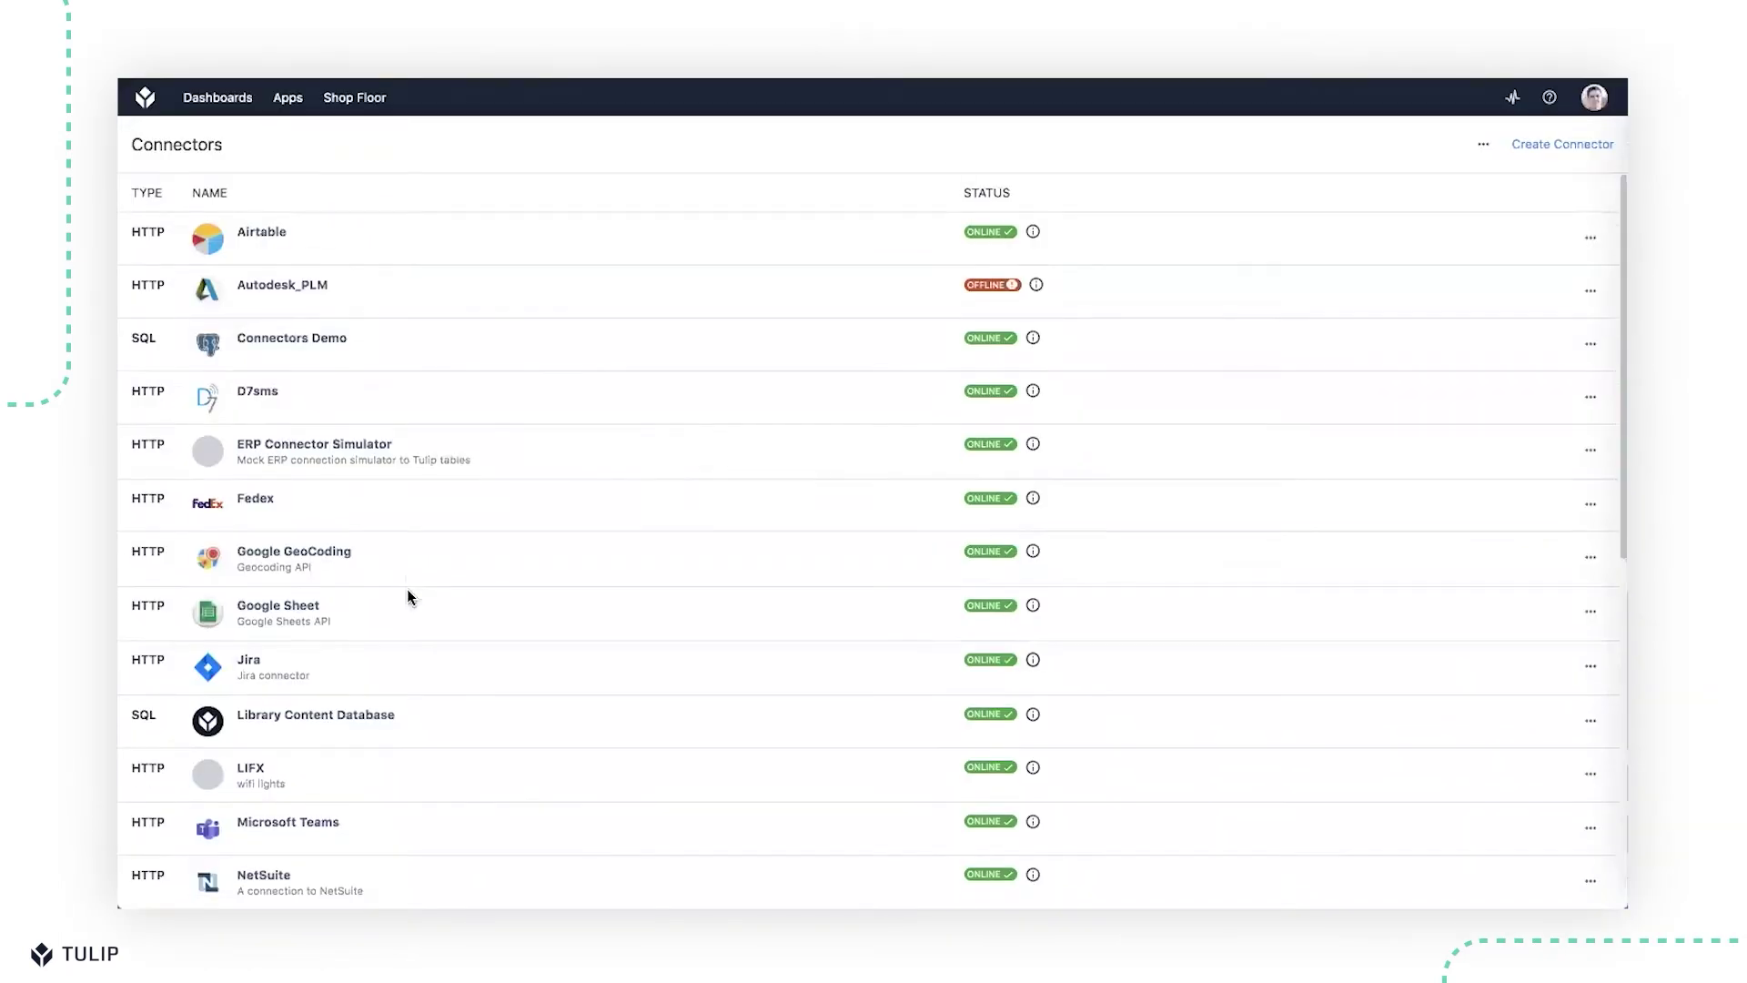
pyautogui.scroll(-2, 407, 588)
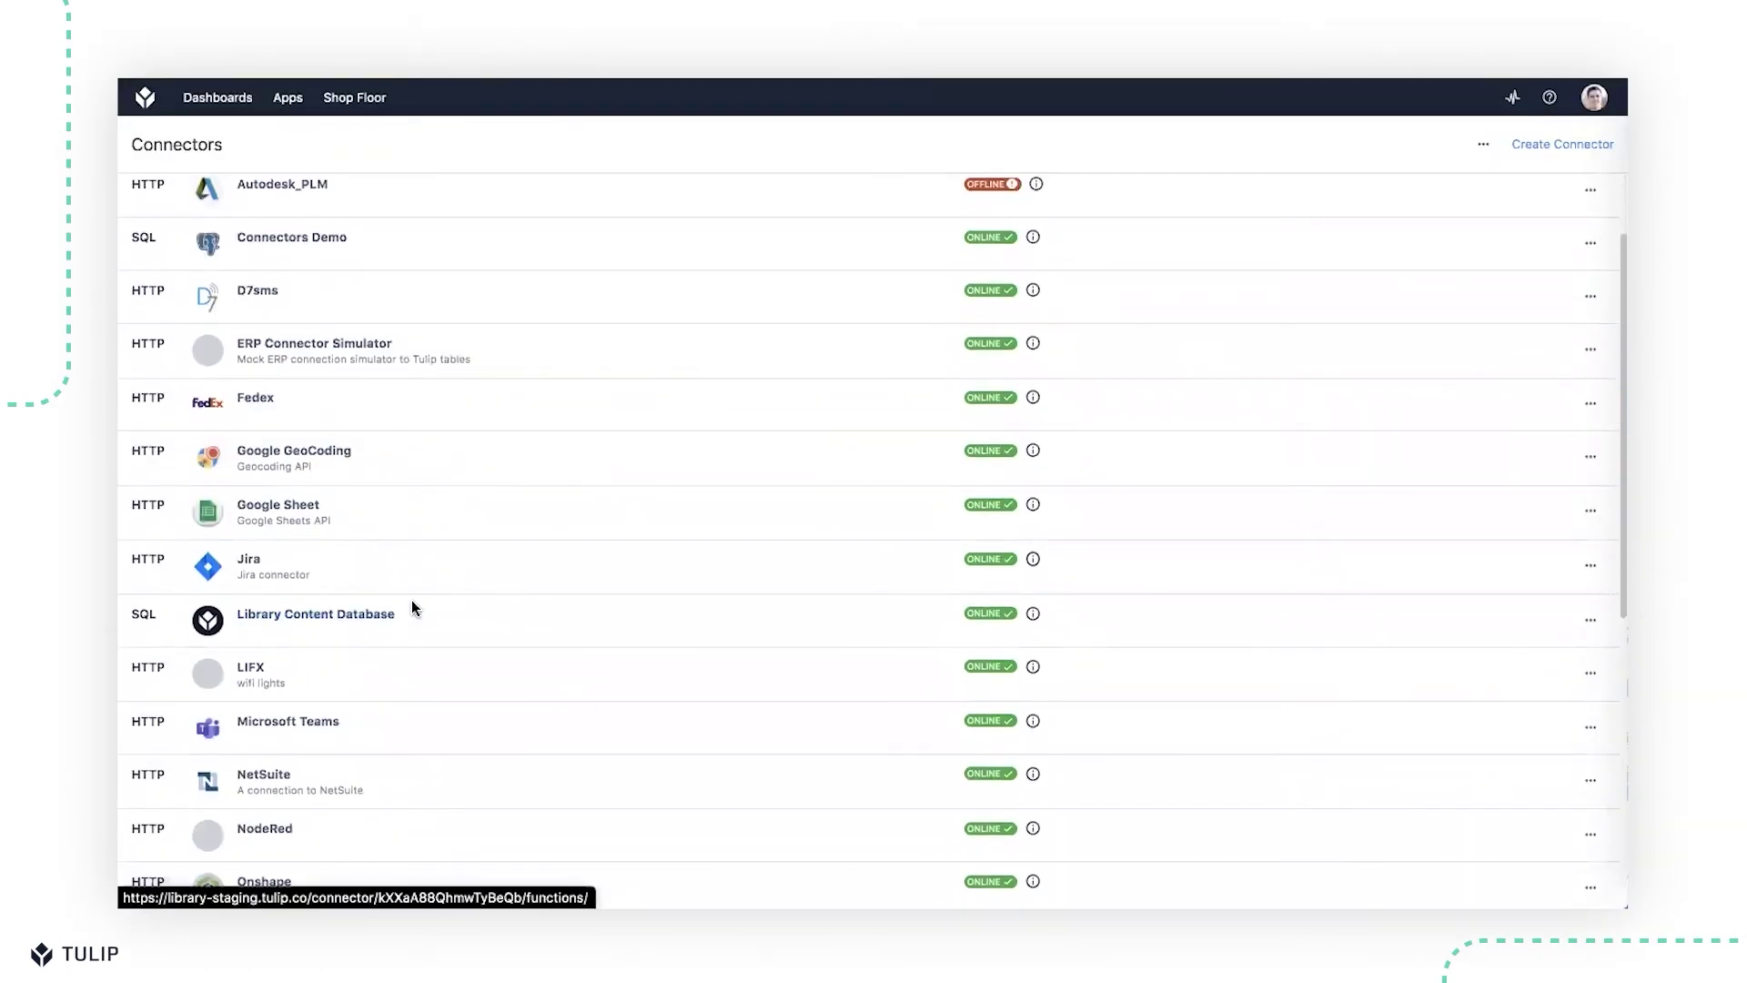
# Scroll through the Connectors, then open machine B601's Configuration tab in the Machine Library
pyautogui.scroll(-1, 432, 572)
pyautogui.scroll(-5, 439, 490)
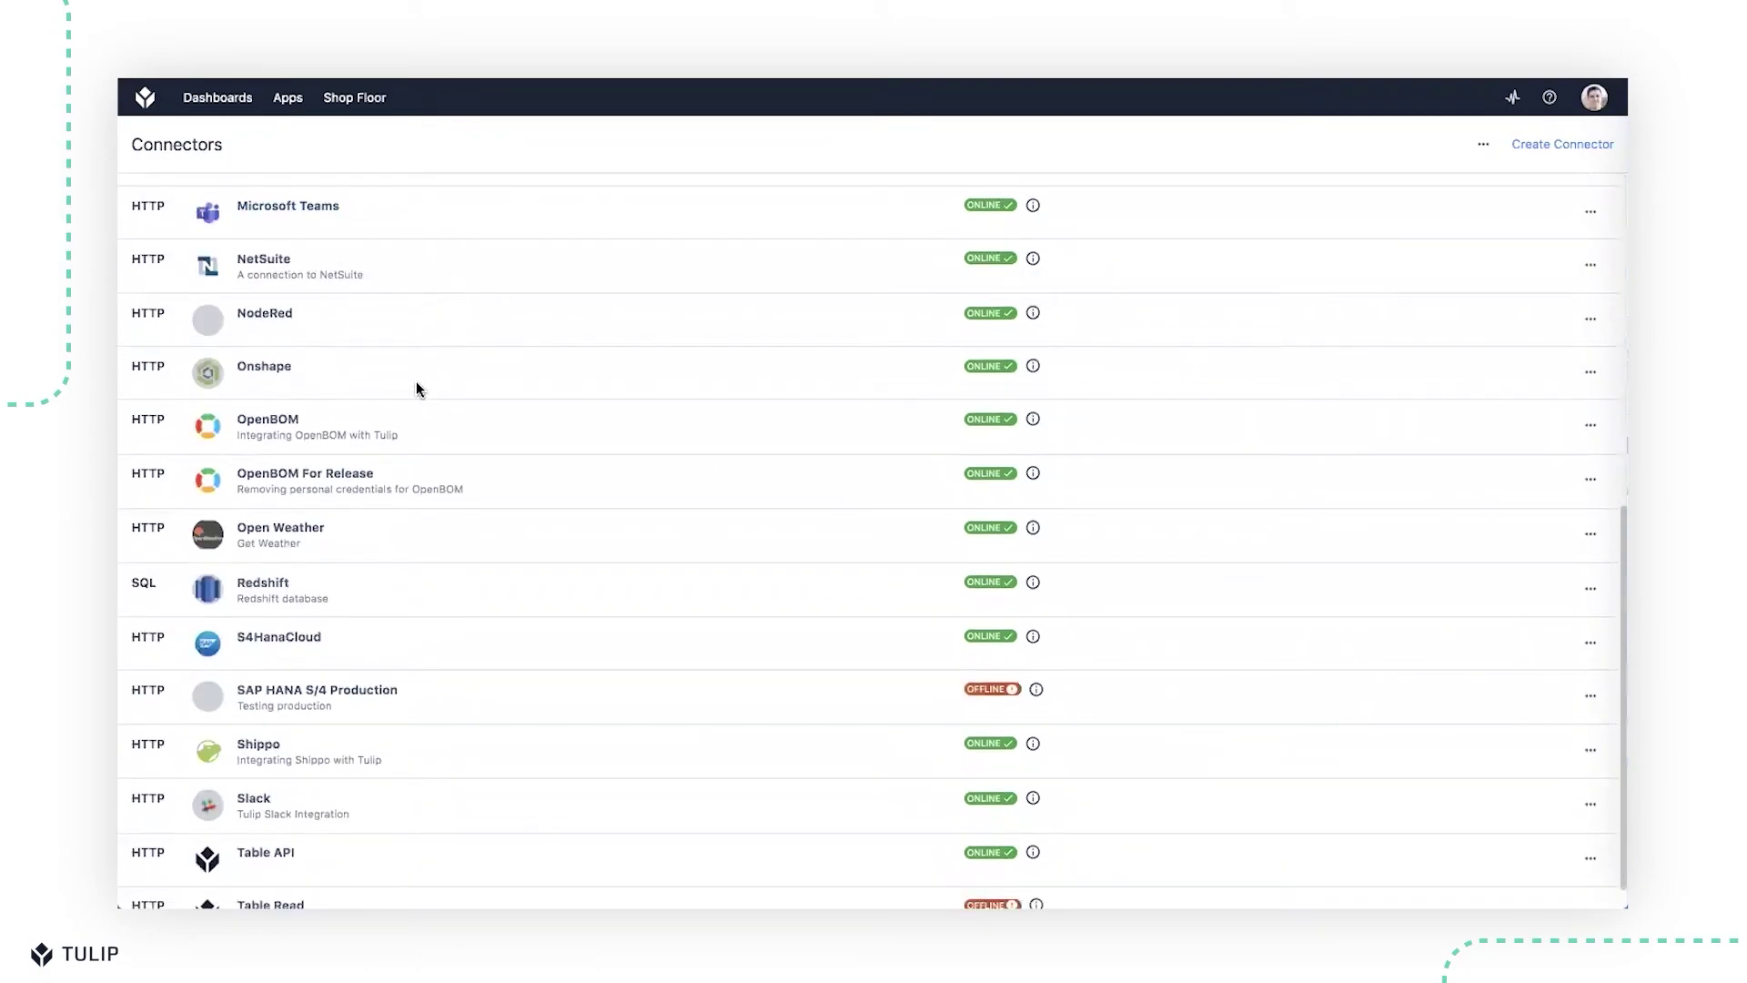
pyautogui.scroll(-1, 457, 532)
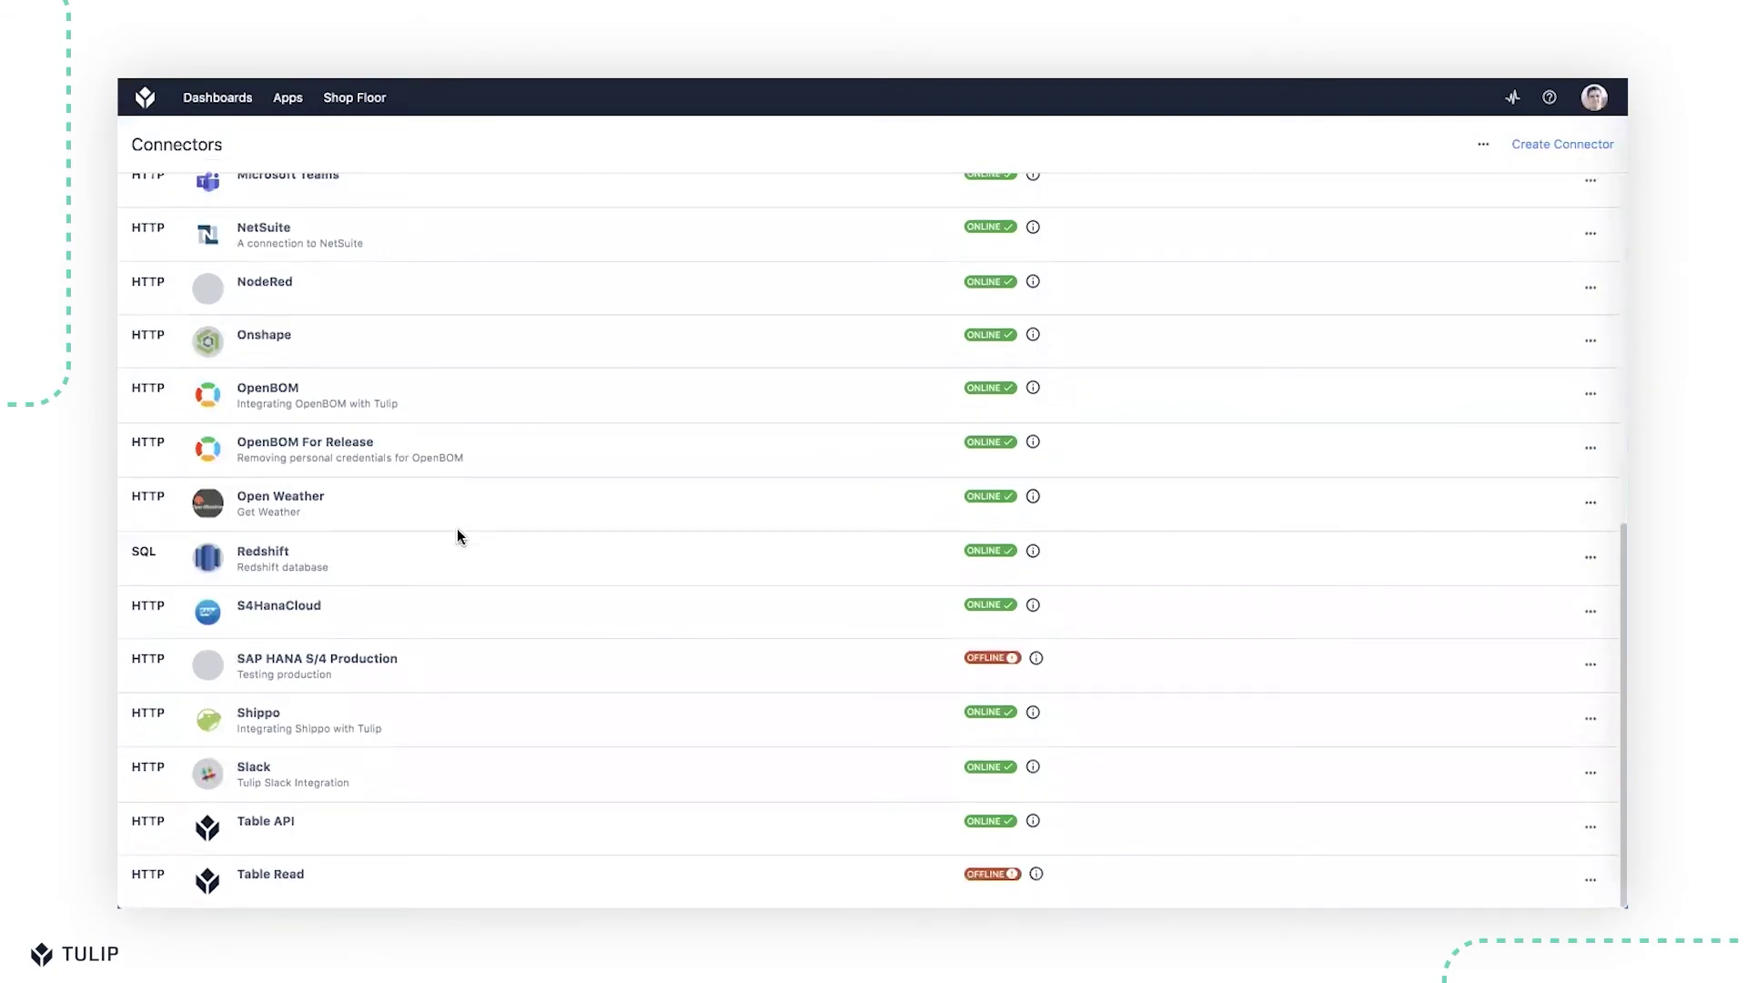
pyautogui.scroll(1, 457, 528)
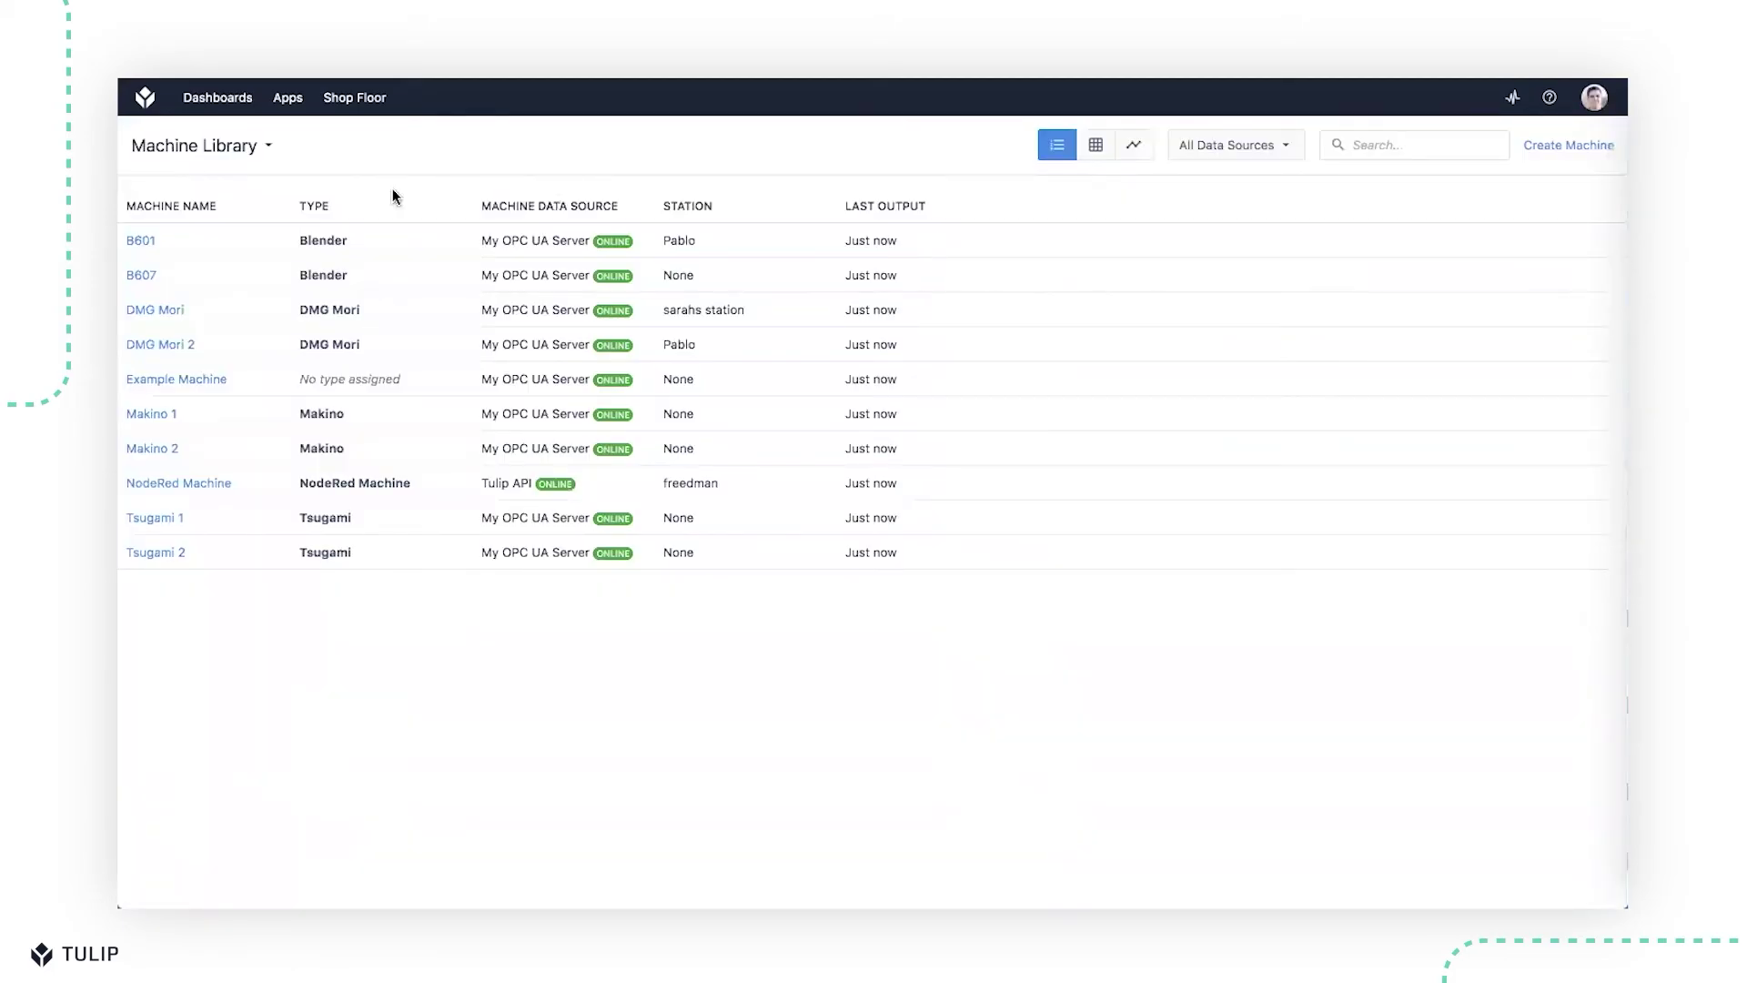
pyautogui.click(141, 240)
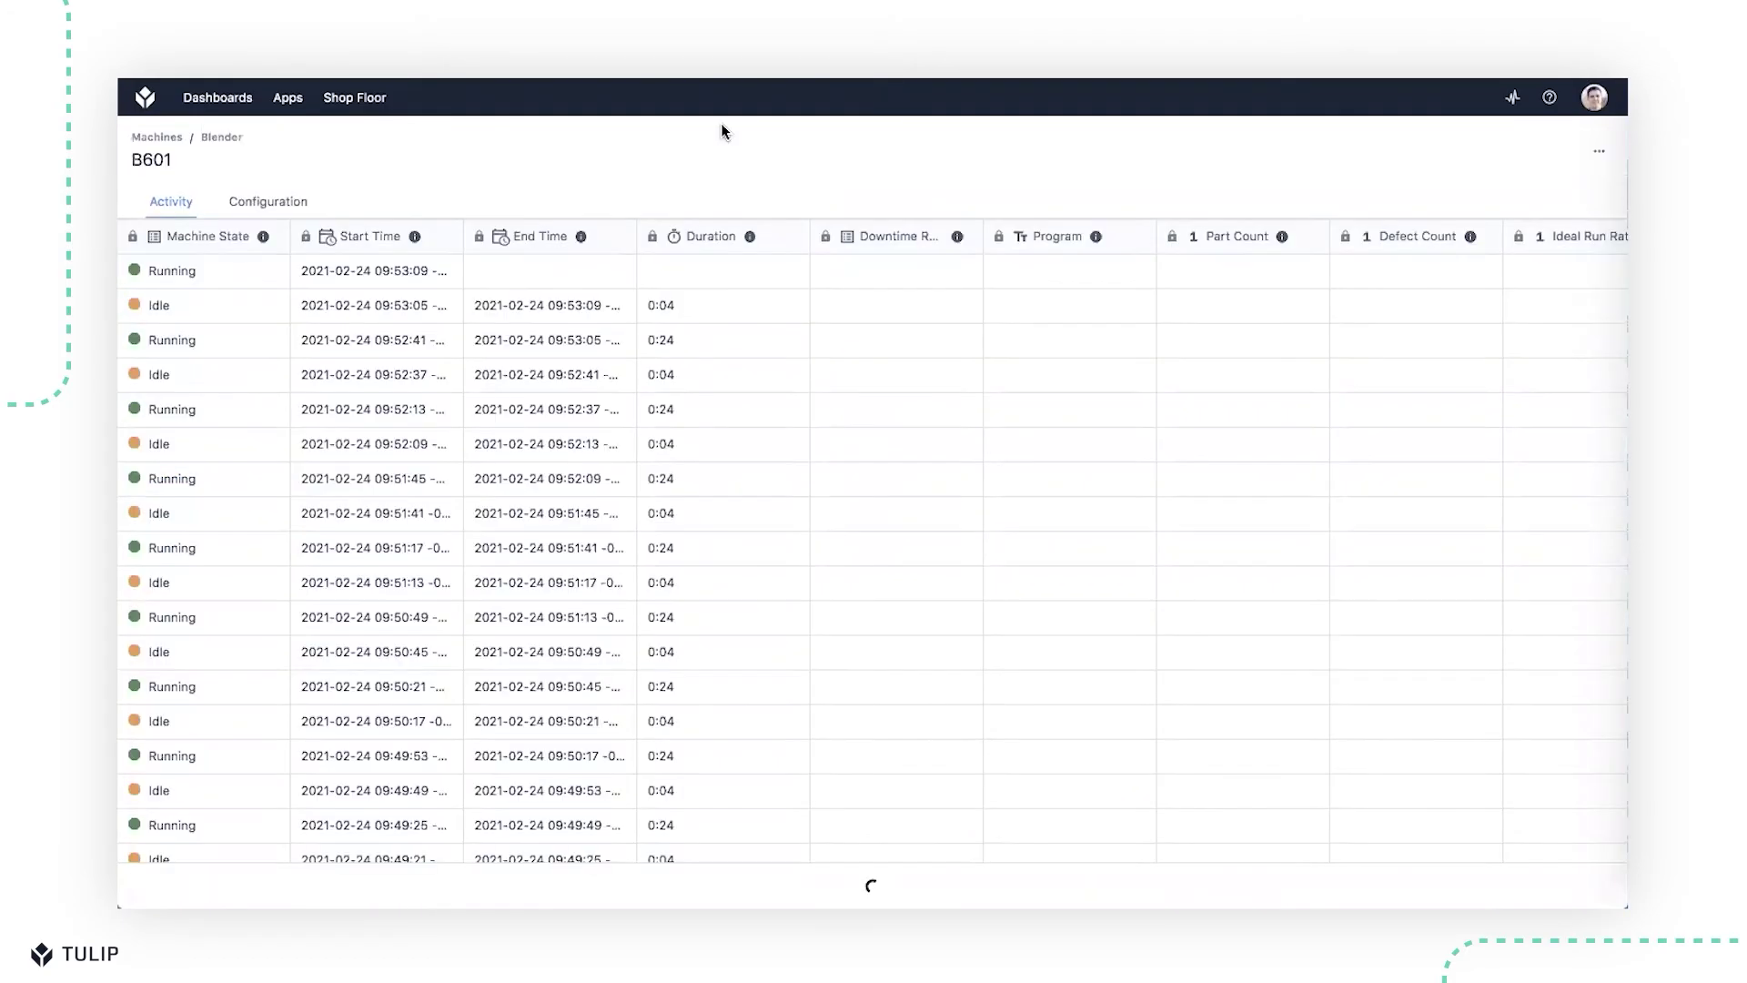
pyautogui.click(255, 201)
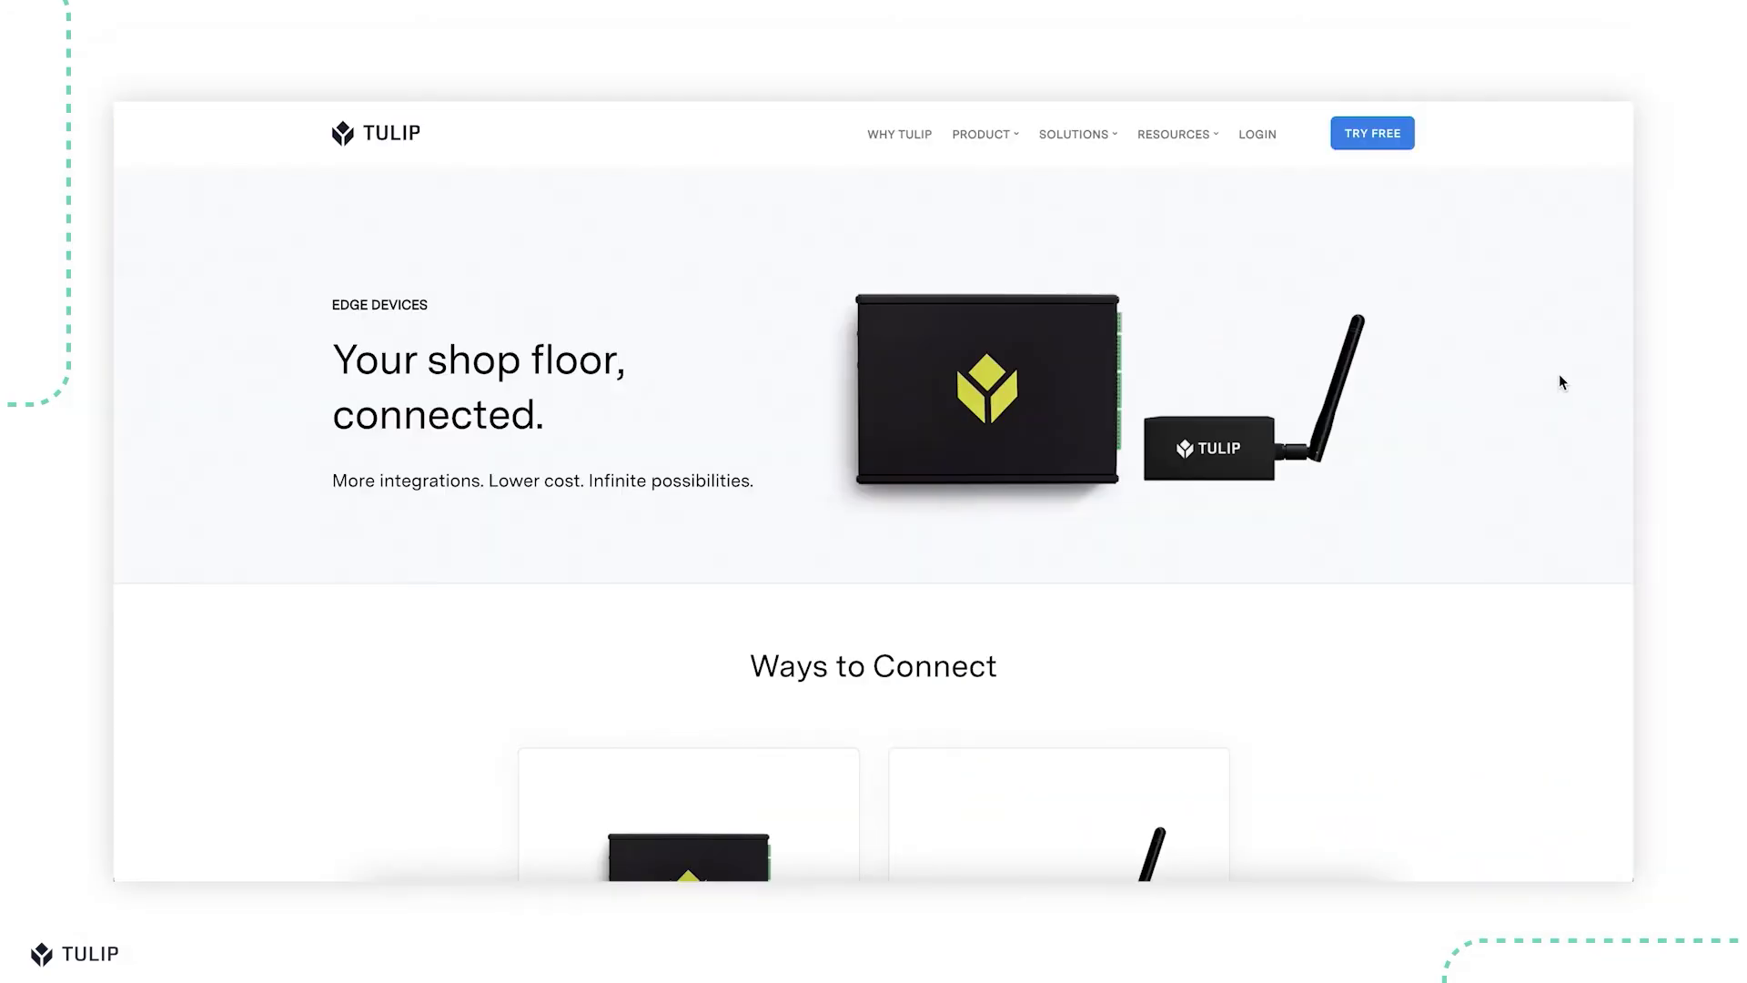
# Scroll the Edge Devices page past I/O Gateway and Edge MC to the supported-device catalogue
pyautogui.scroll(-3, 1559, 375)
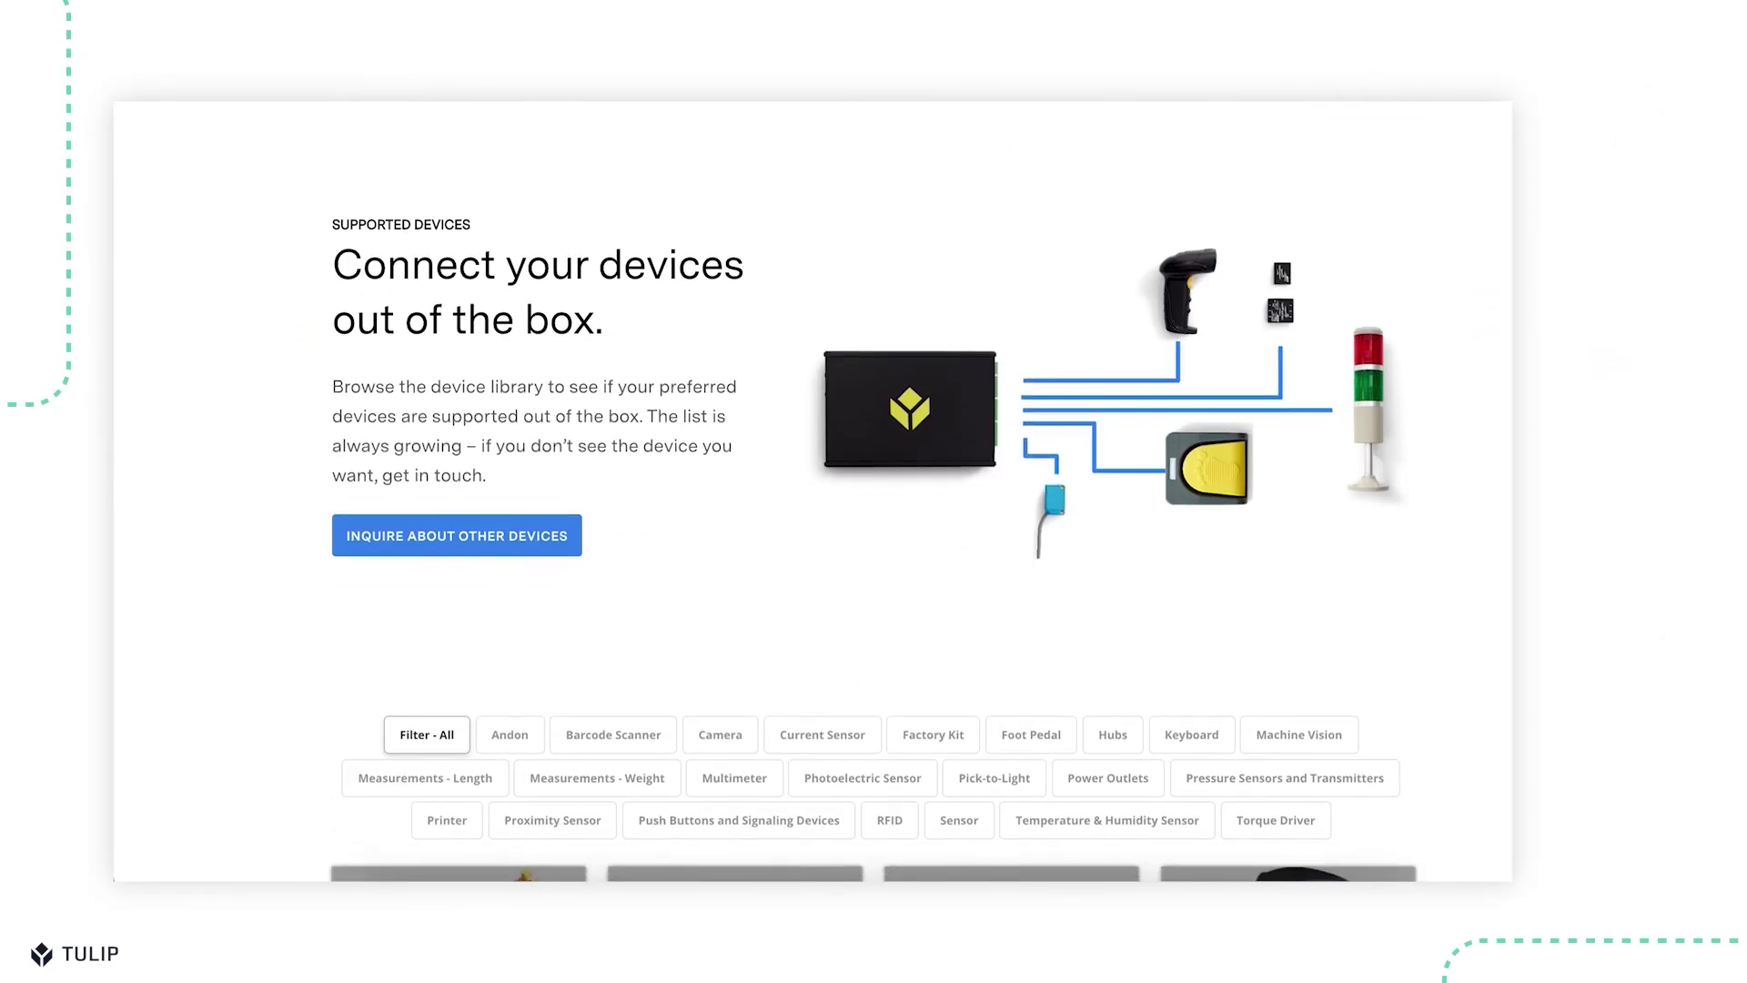
pyautogui.scroll(-1, 814, 492)
pyautogui.scroll(-1, 814, 491)
pyautogui.scroll(-1, 813, 491)
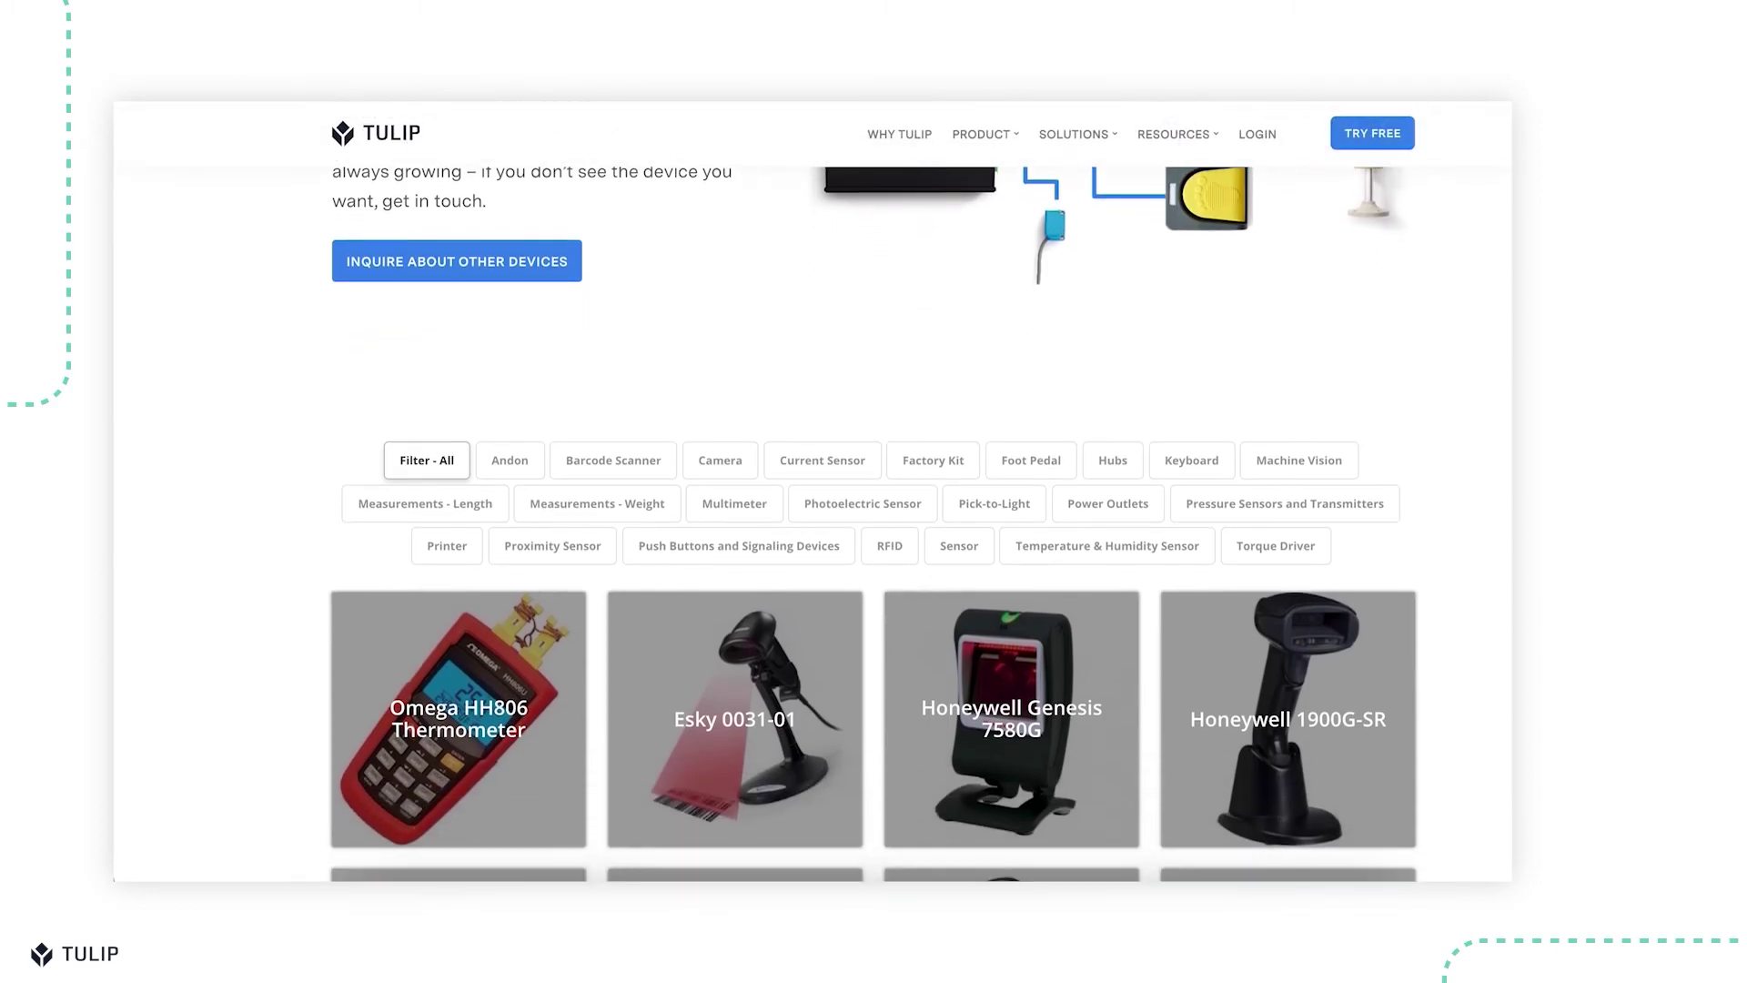